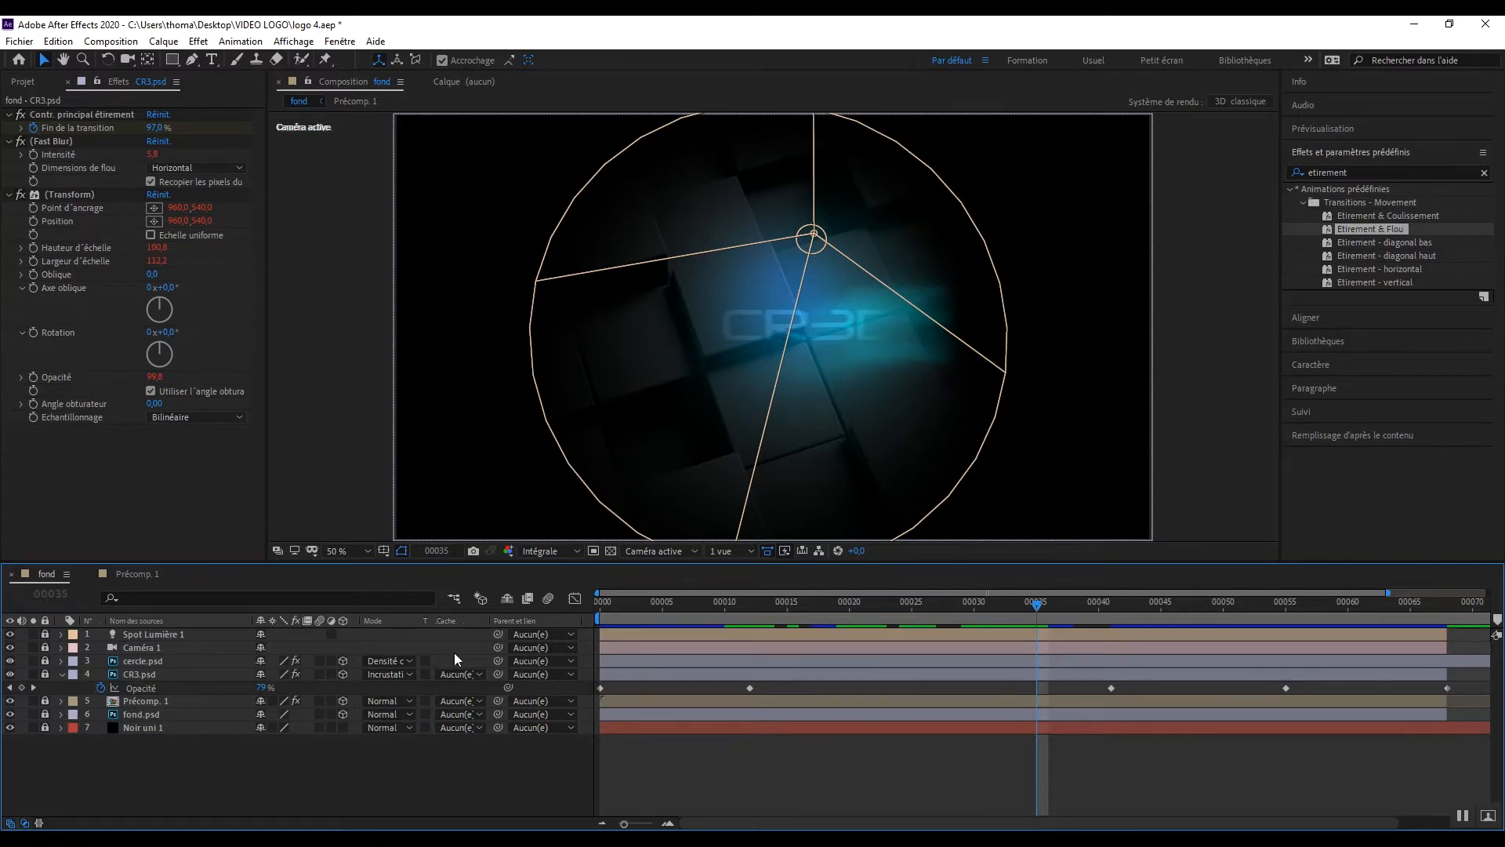
Step: Create a black 1920 × 1080 px solid in the fond composition and place it between the Caméra 1 and cercle.psd layers
right_click(208, 771)
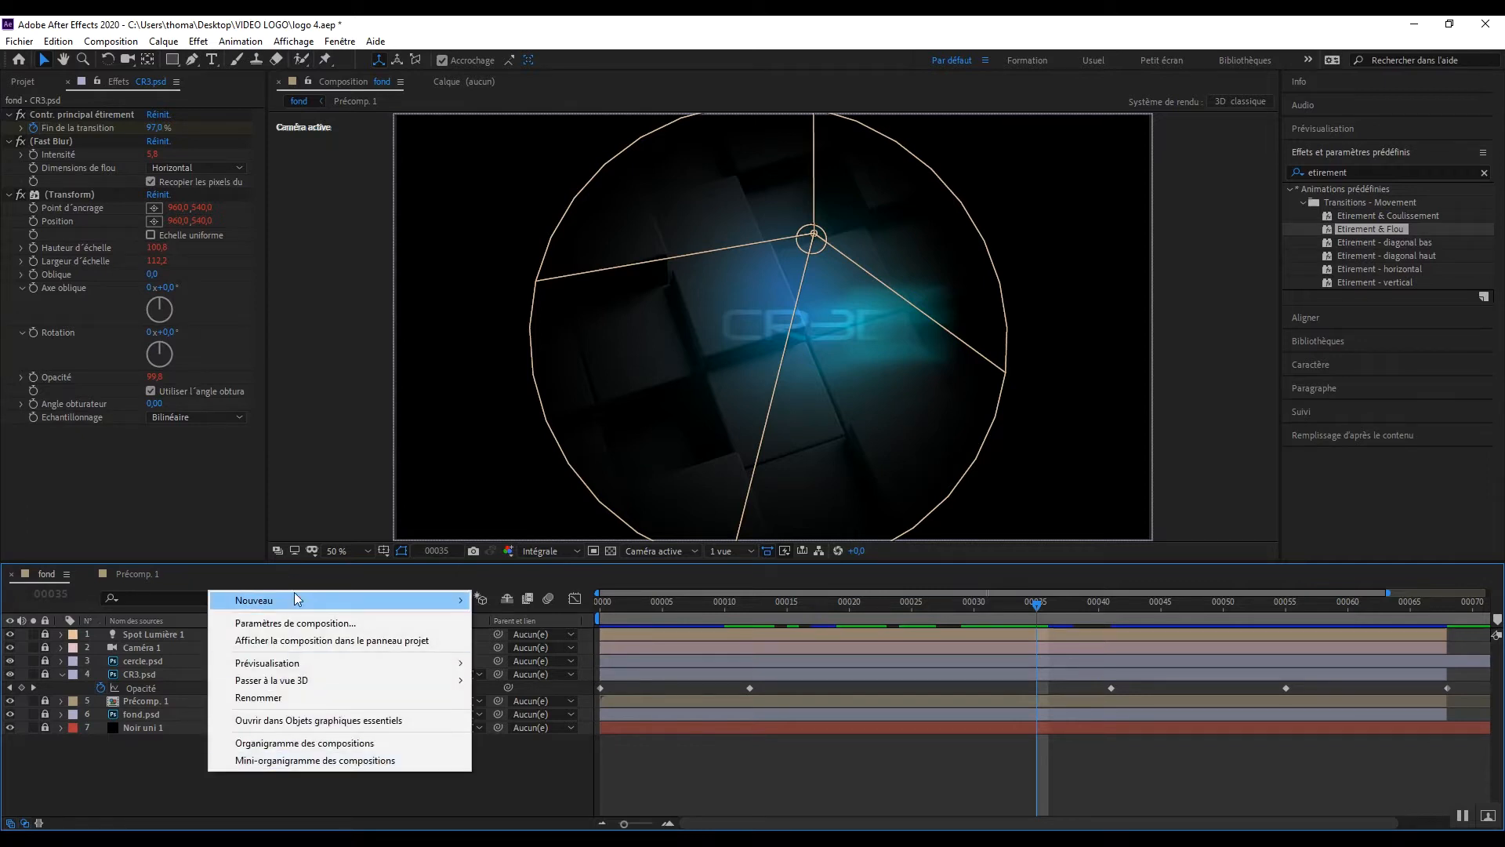
mouse_move(294, 598)
left_click(510, 640)
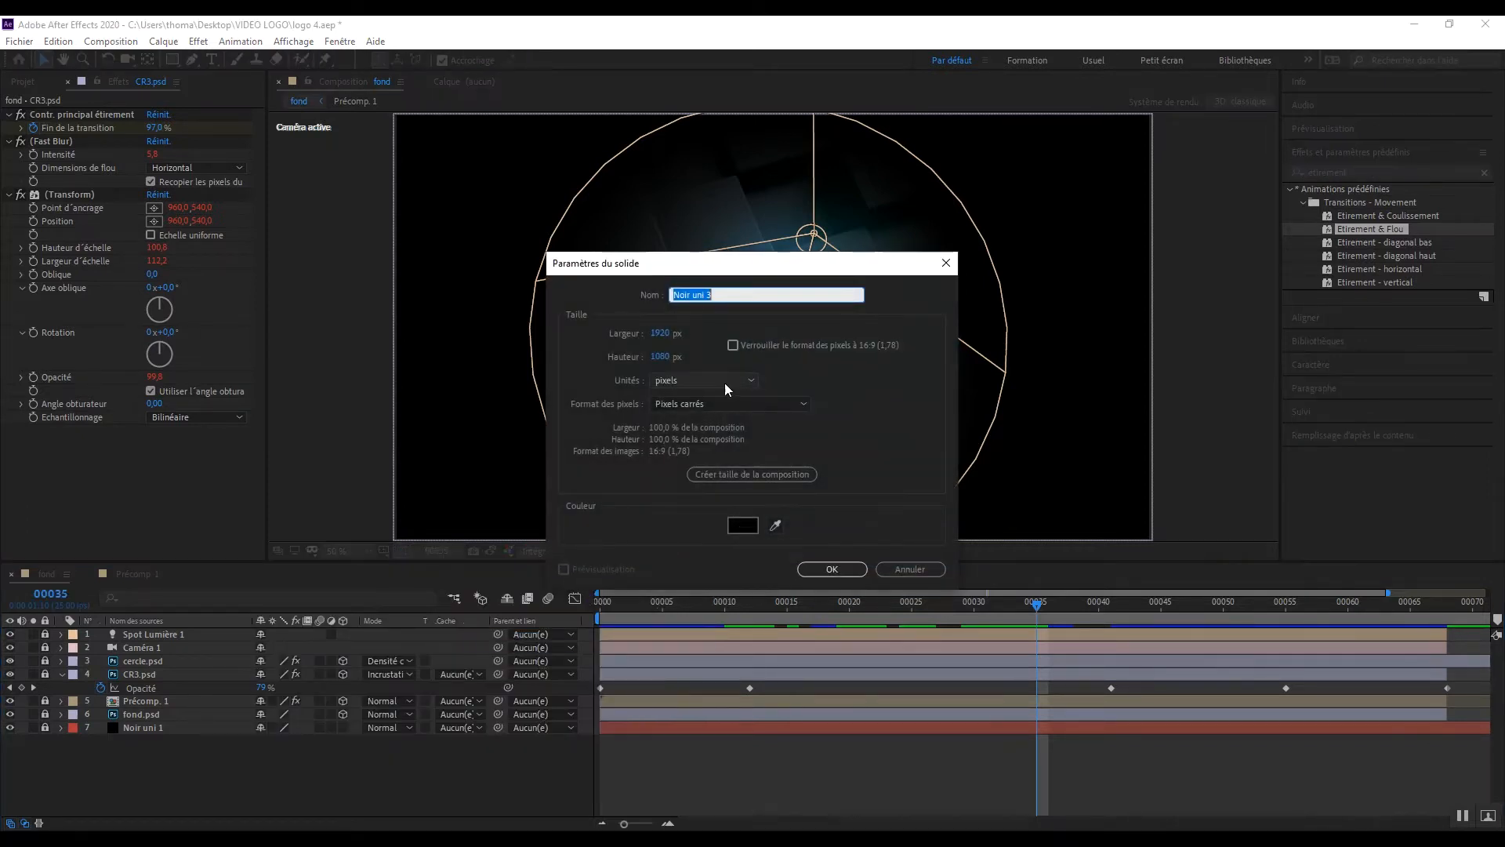
left_click(820, 572)
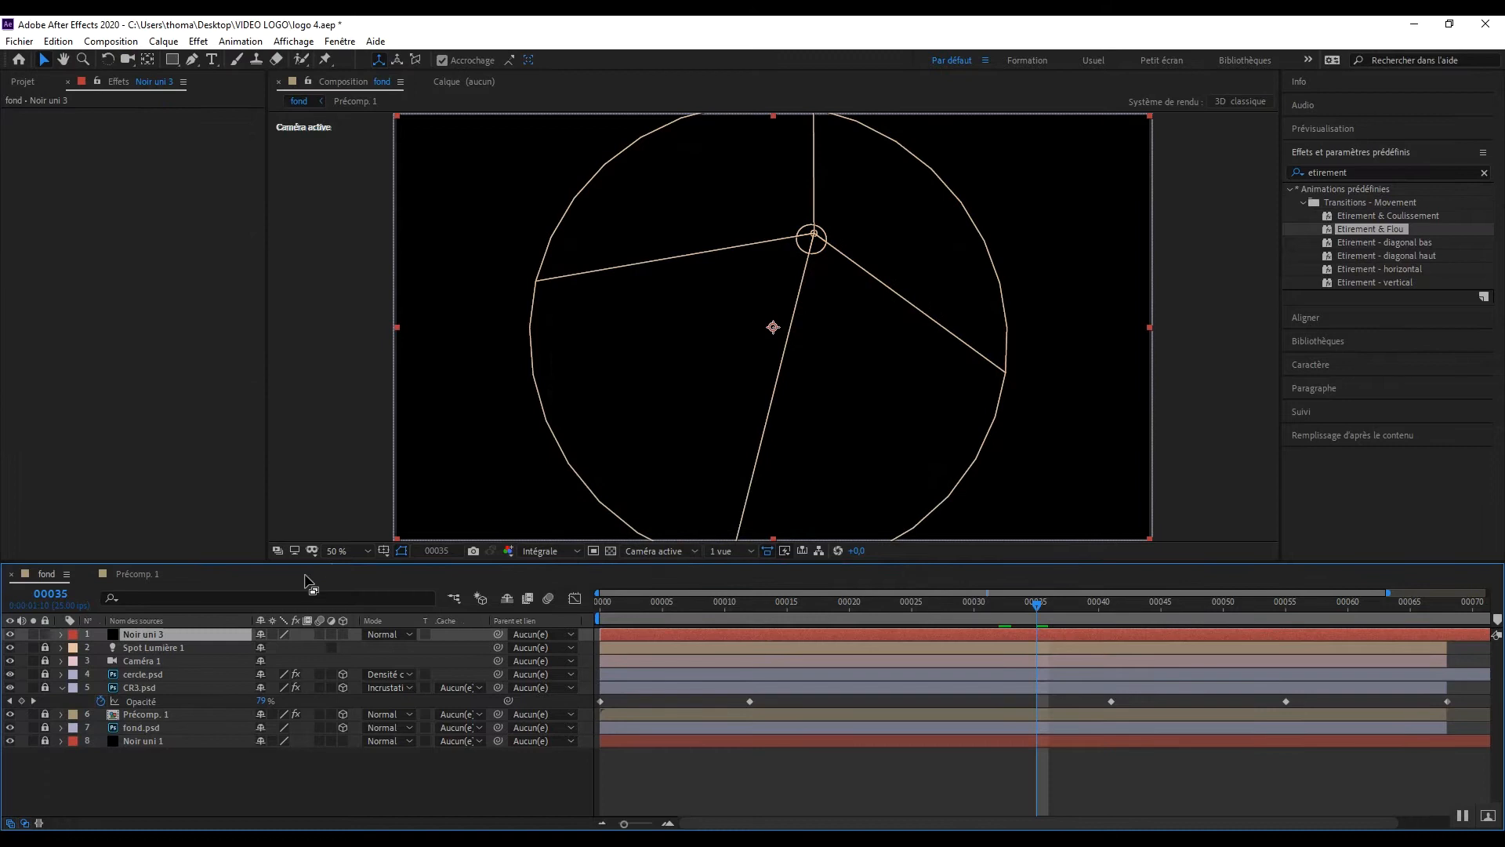
left_click_drag(163, 639, 202, 674)
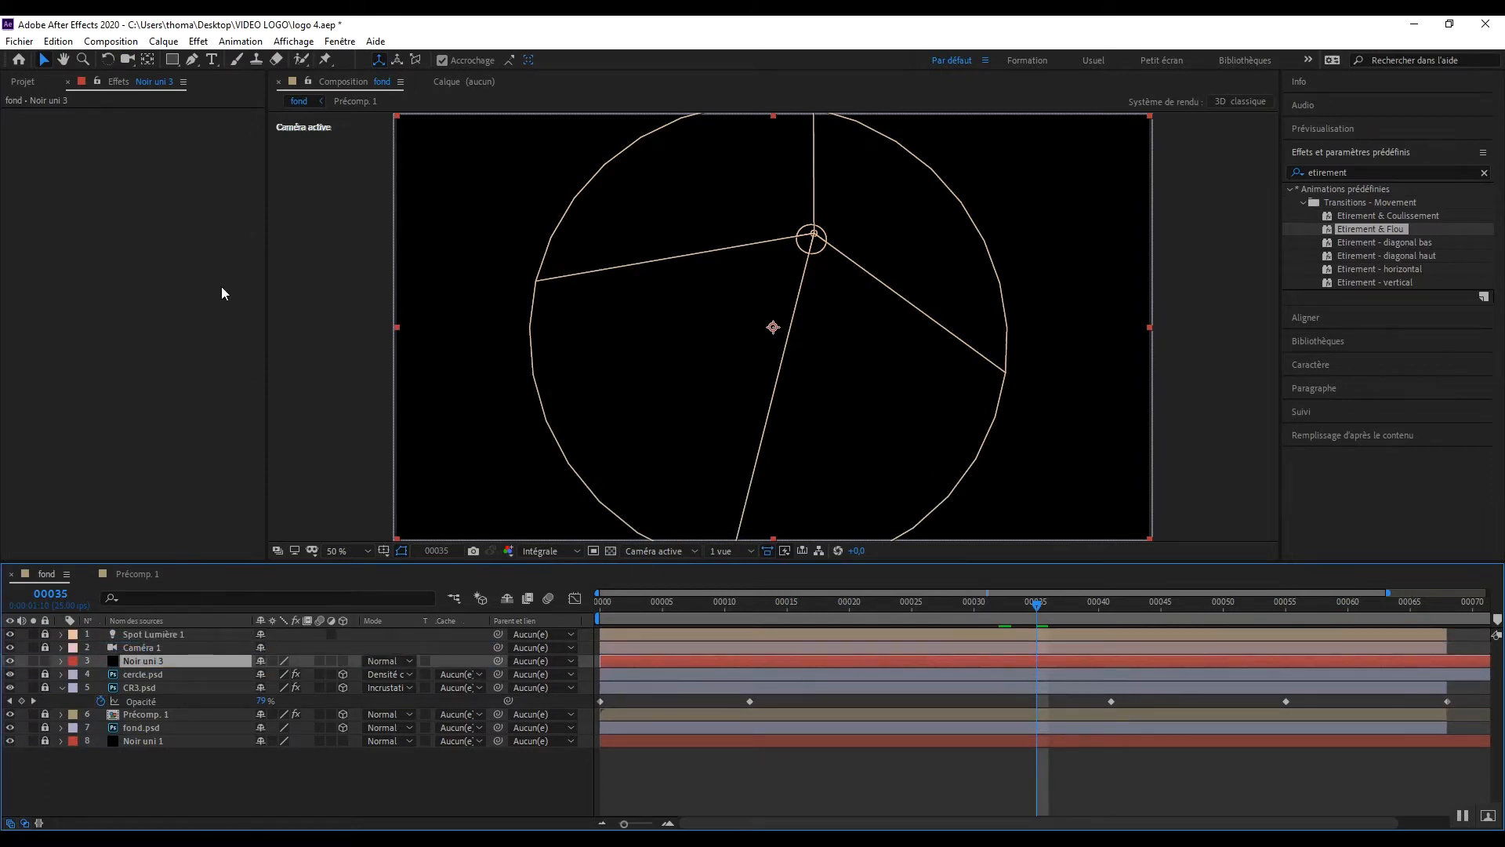
Step: Add a full-size rectangular mask to the Noir uni 3 solid and shrink it to a full-width horizontal band across the logo text
double_click(173, 63)
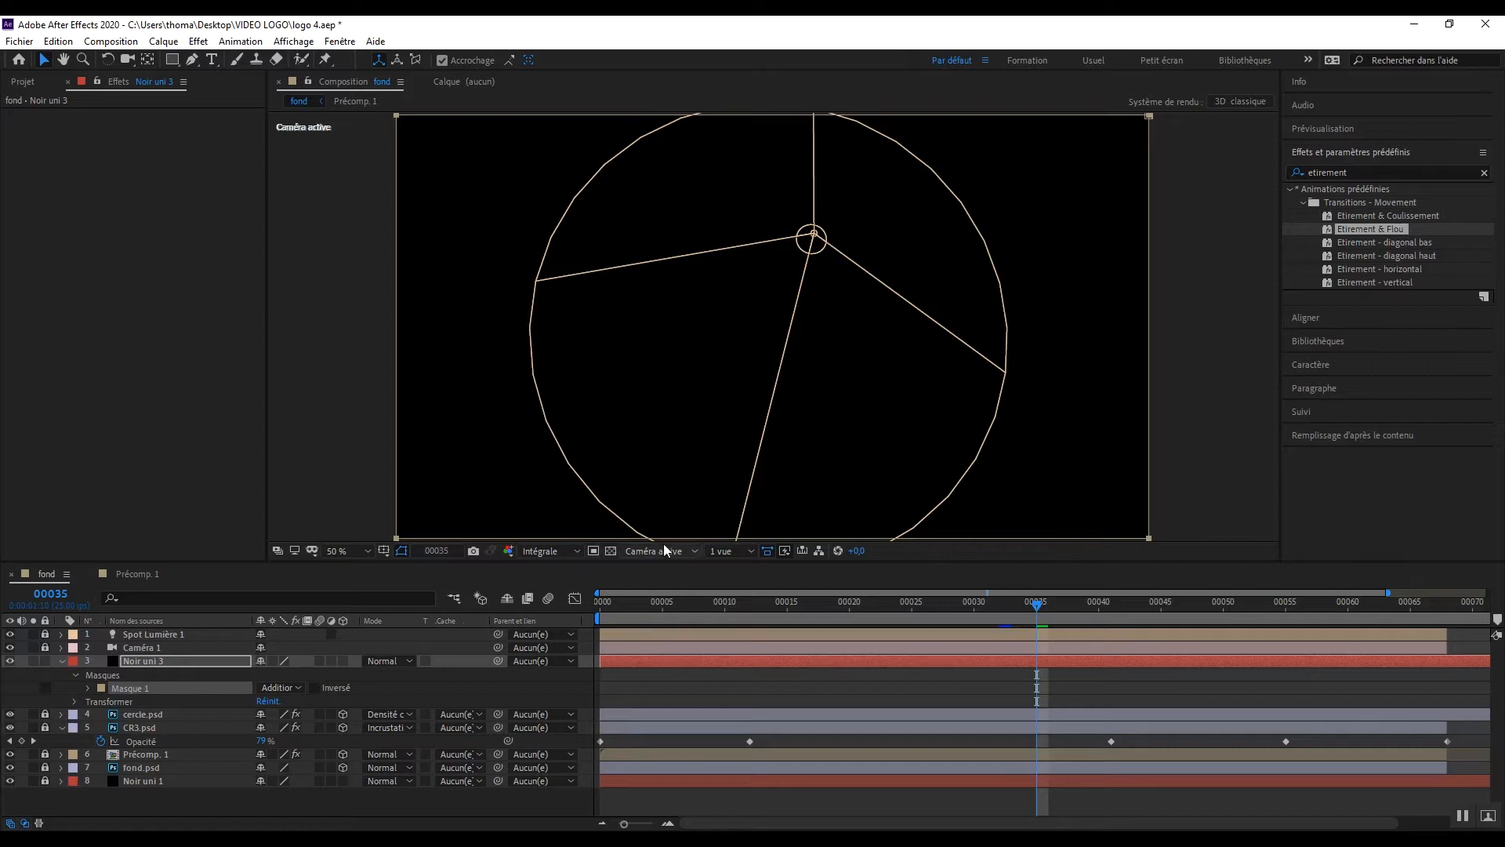
key("comma")
key("comma")
key("period")
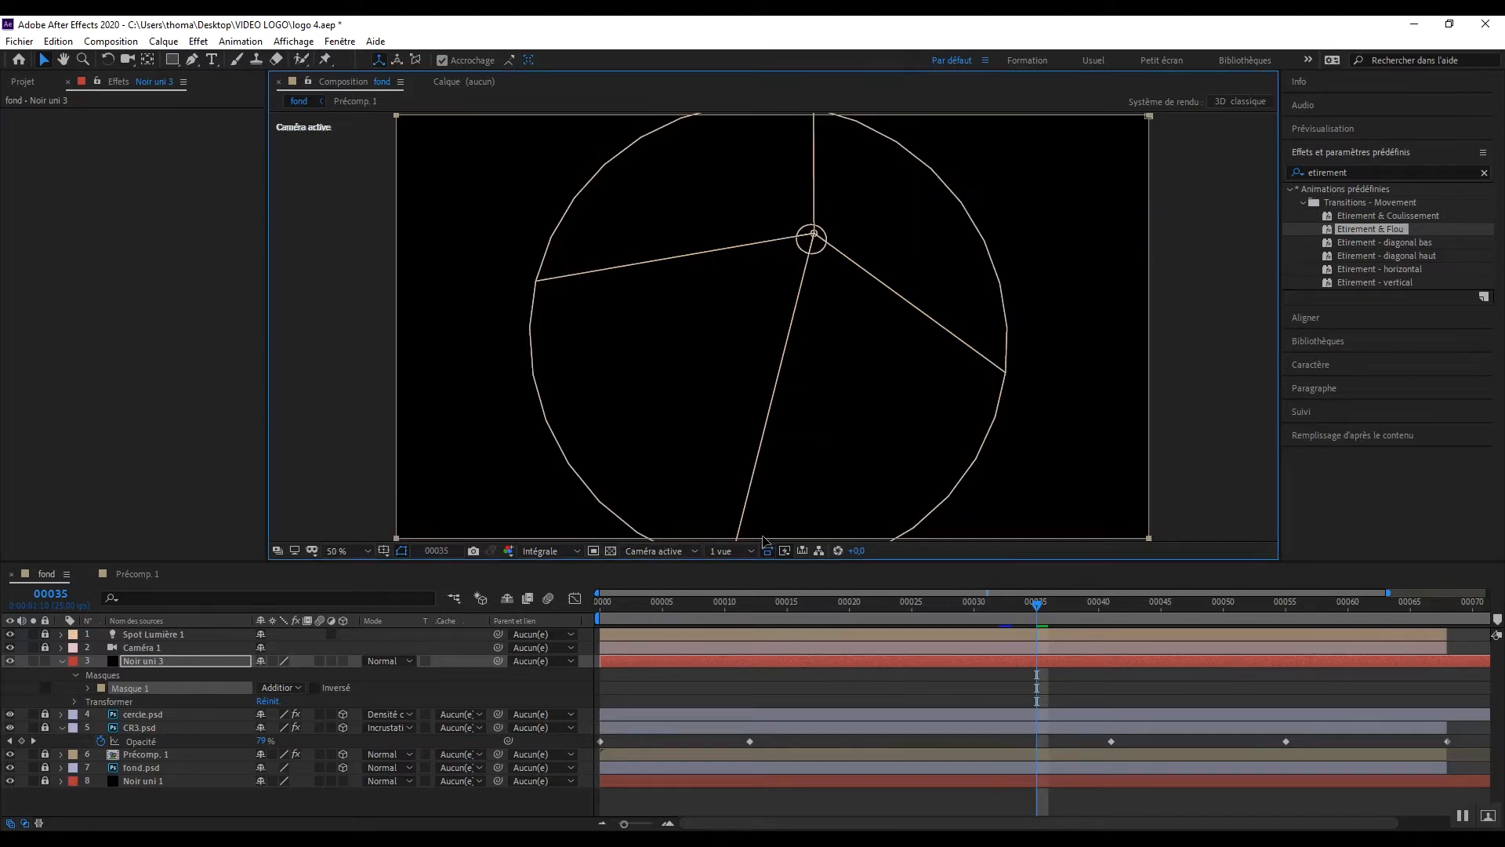
key("comma")
left_click(790, 452)
left_click_drag(770, 430, 765, 366)
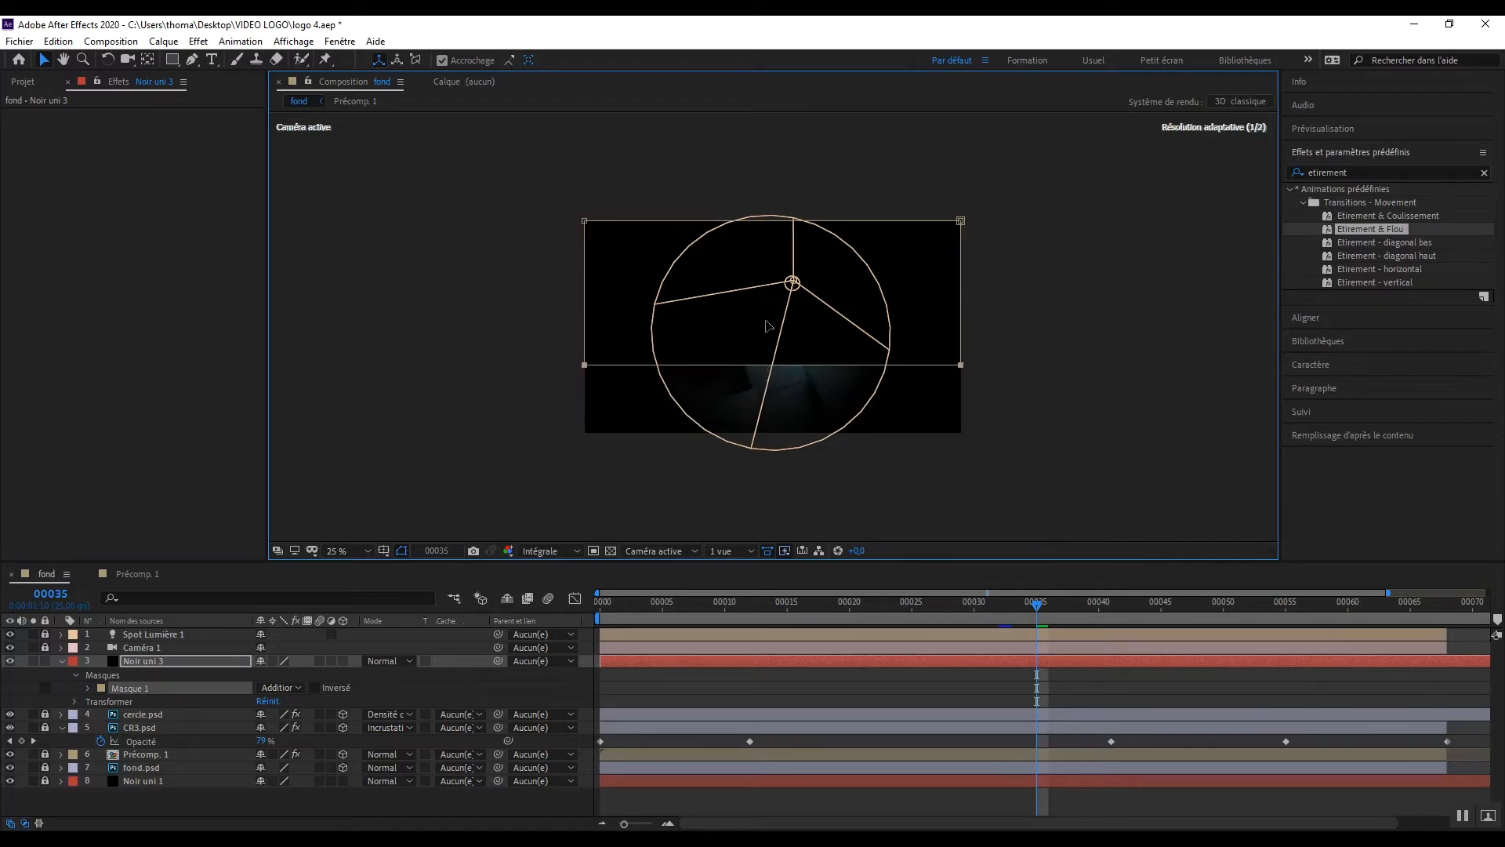
left_click(770, 215)
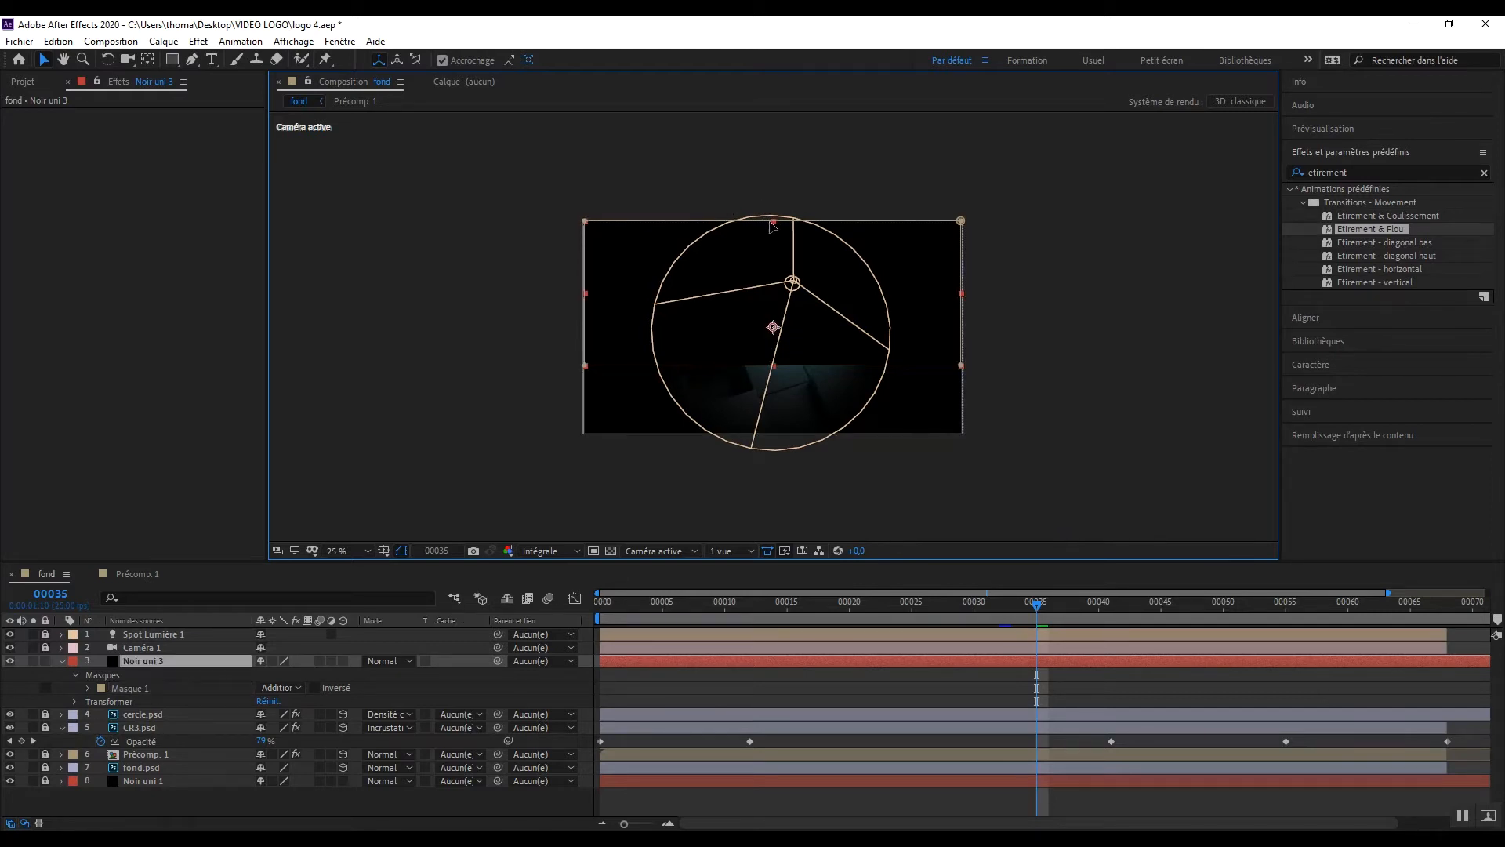
left_click_drag(771, 221, 773, 294)
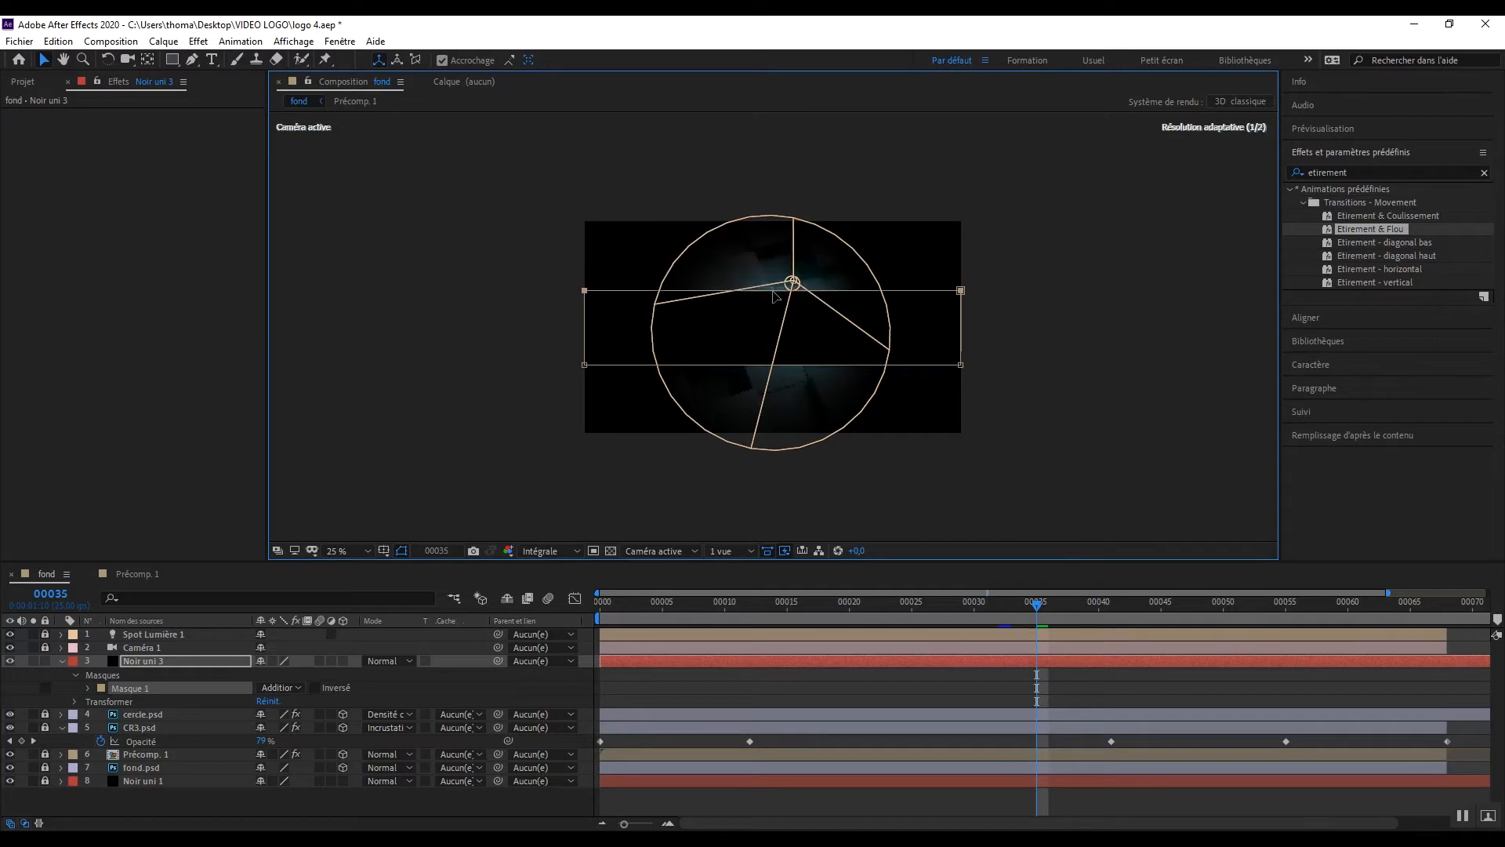
scroll(773, 312, "up", 2)
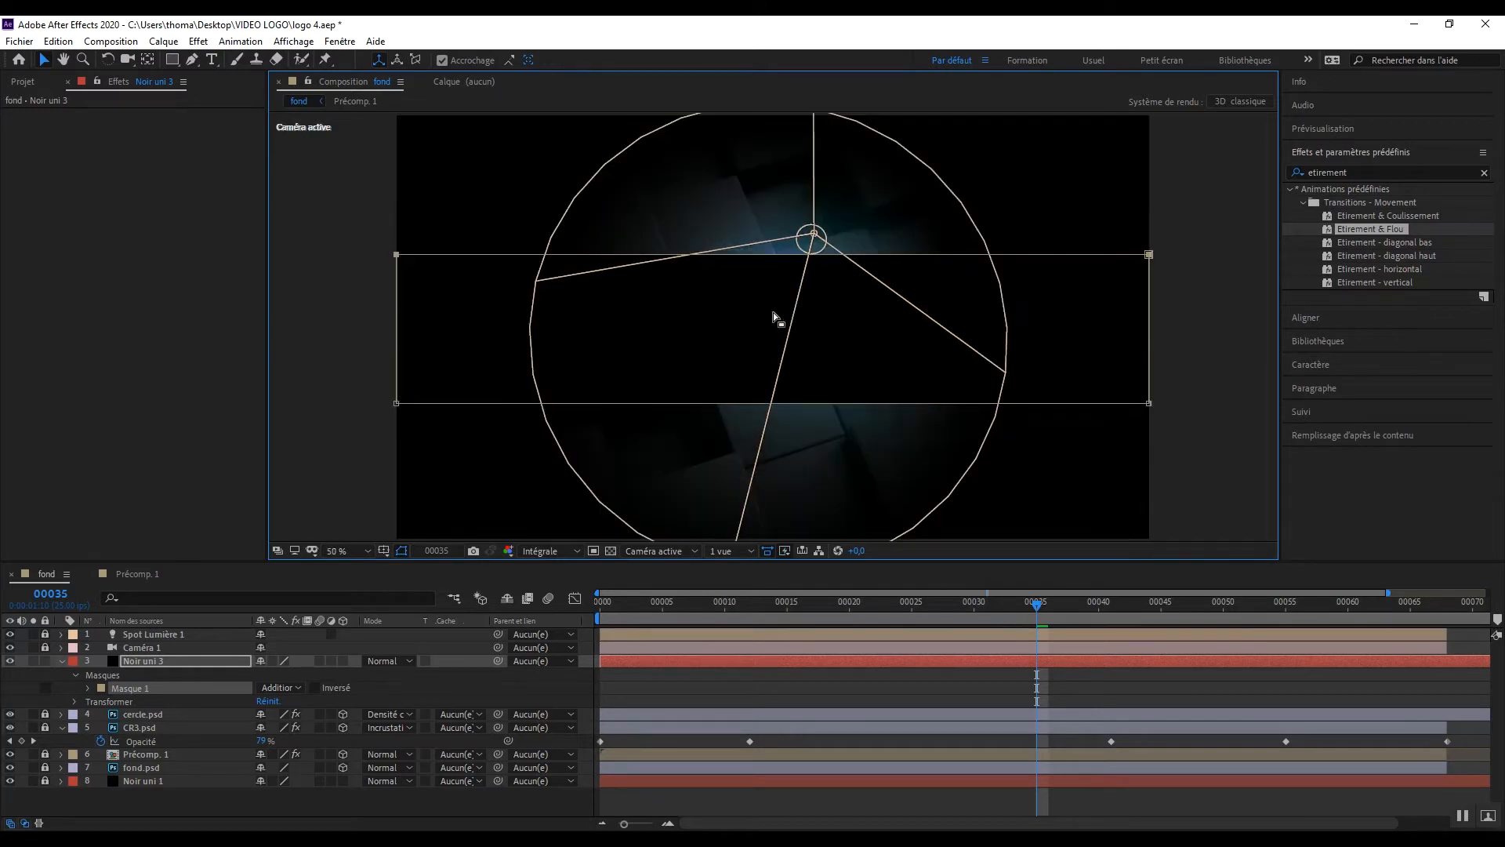
Step: Invert Masque 1 with a feather of 80 pixels and put the mask into free transform
left_click(320, 689)
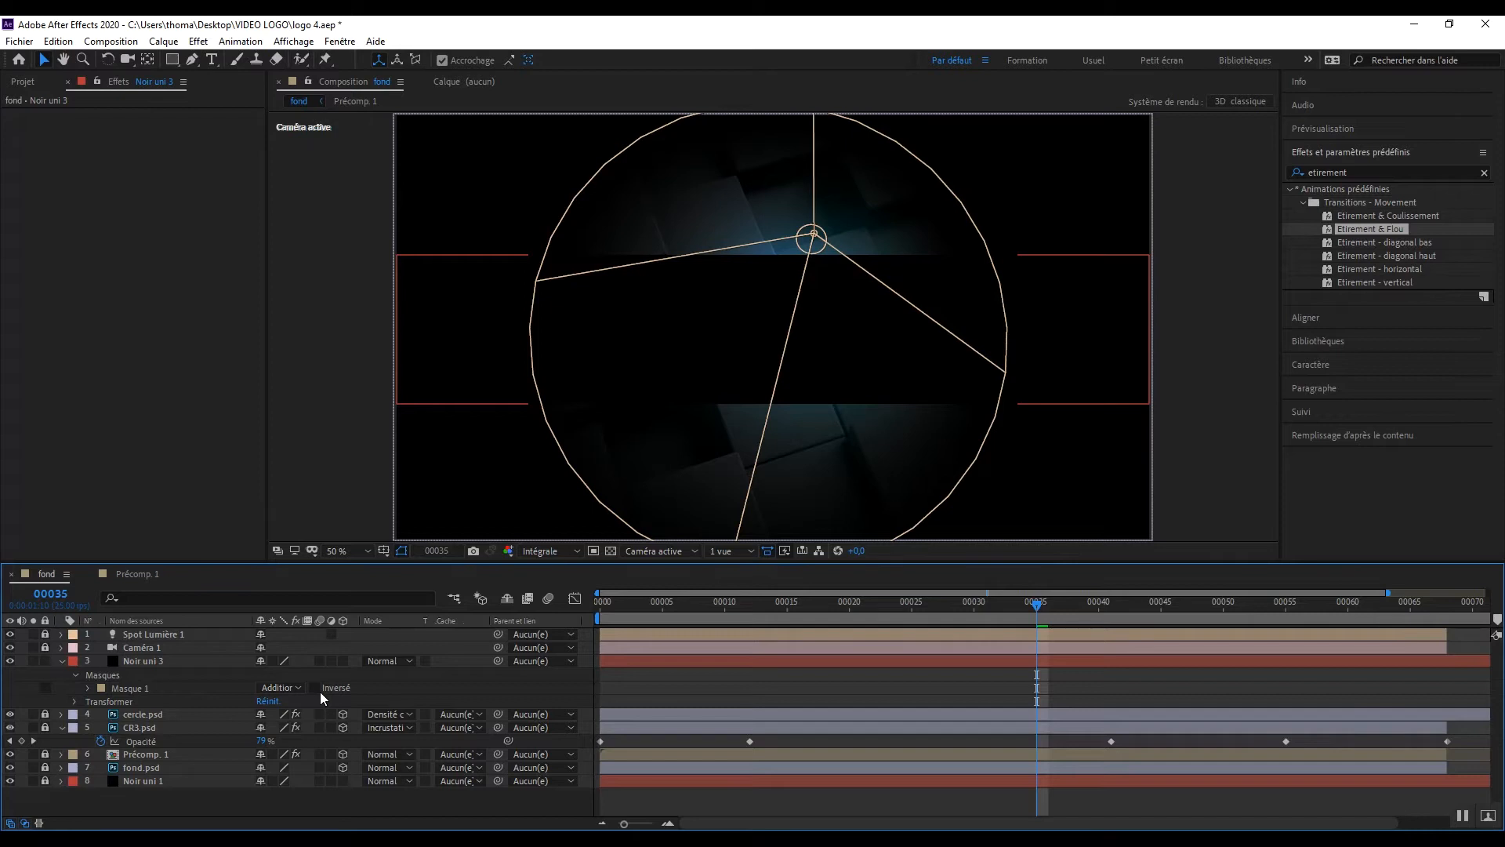
left_click(315, 689)
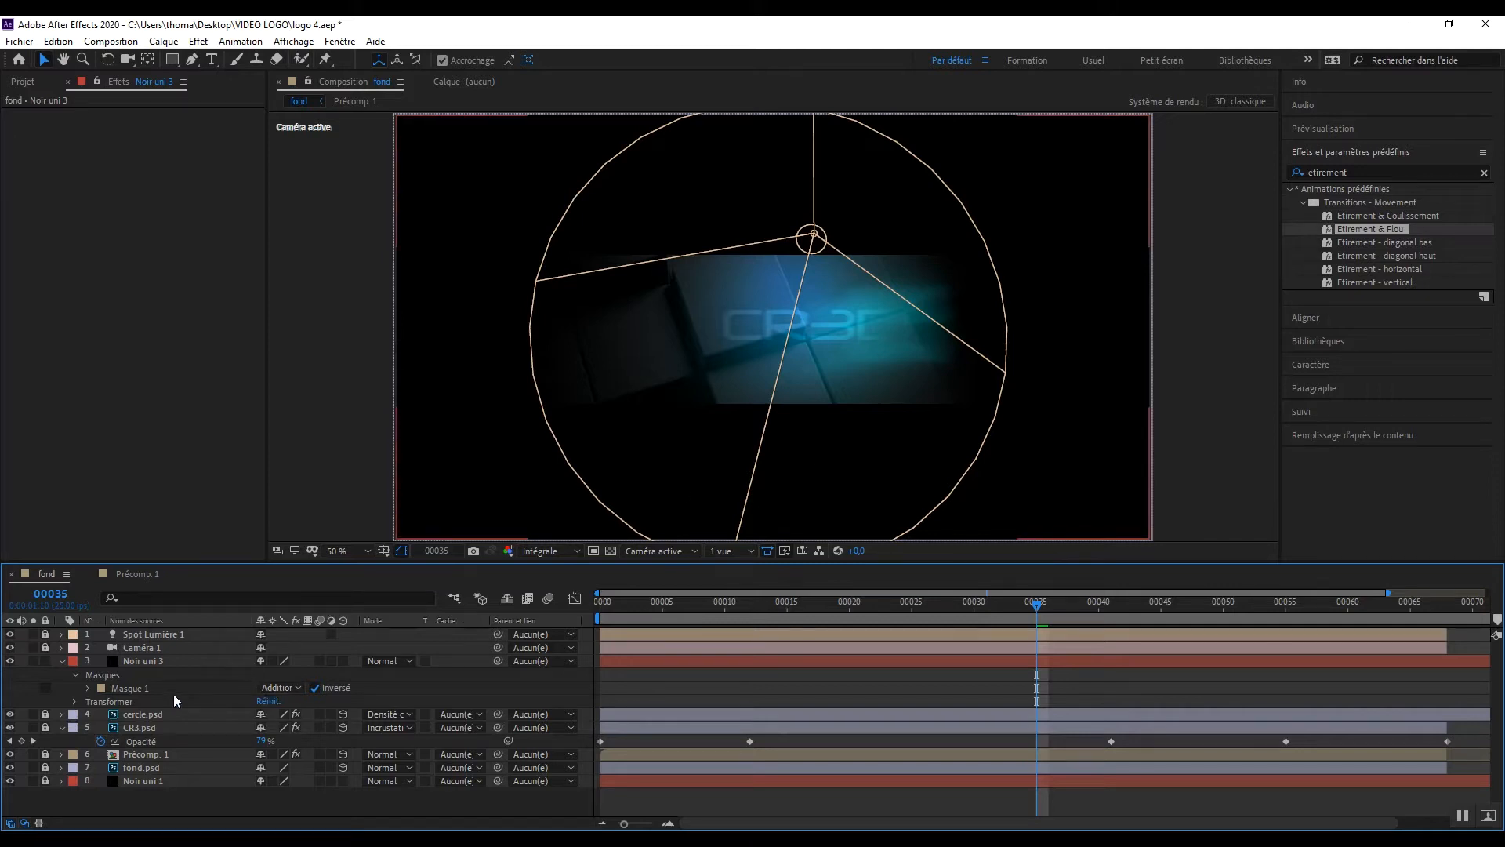
left_click(88, 688)
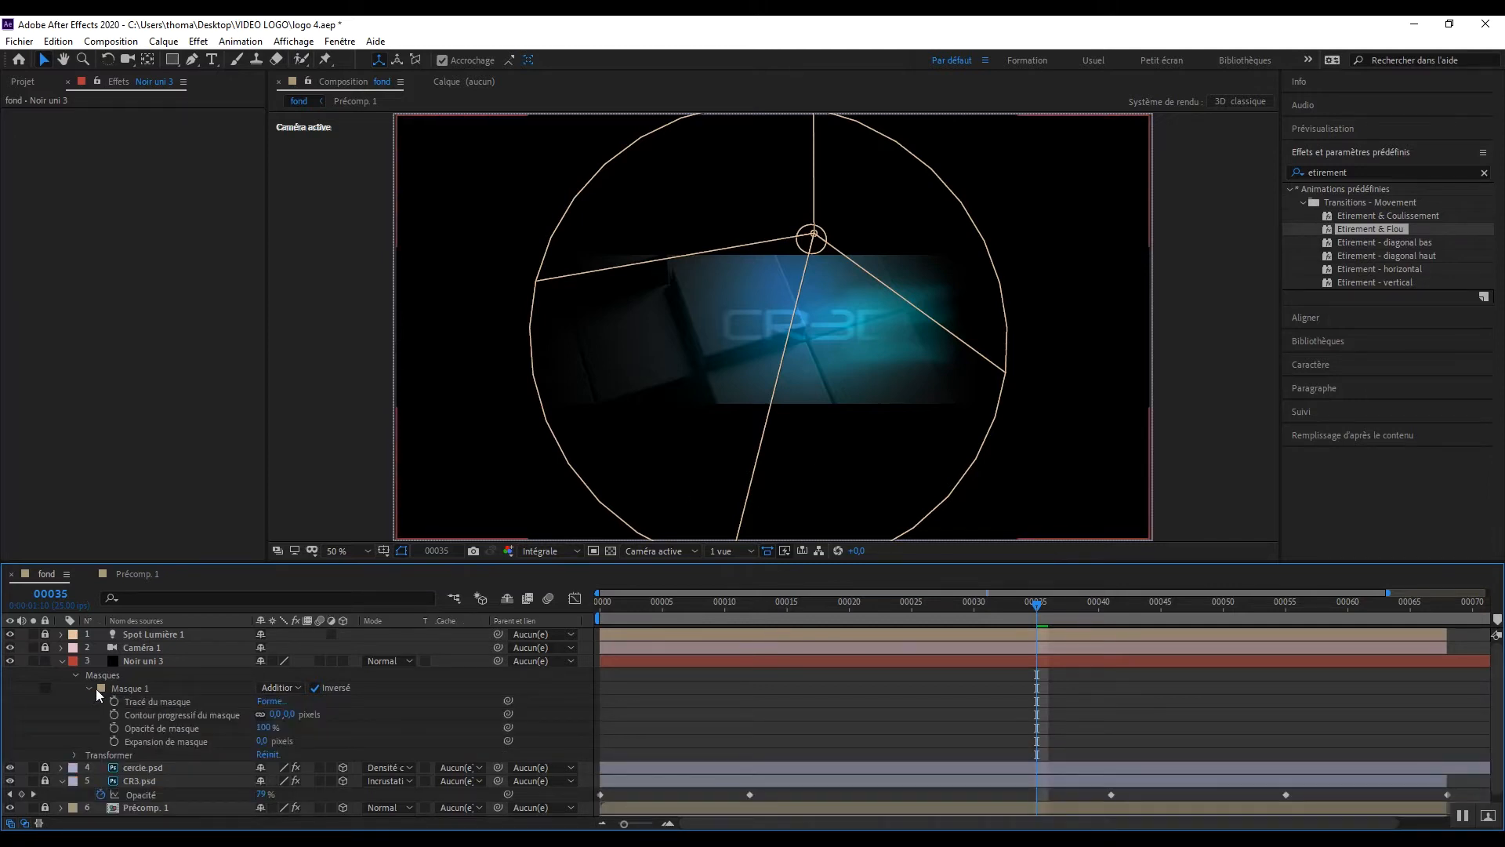
left_click(283, 714)
type("80")
key("Return")
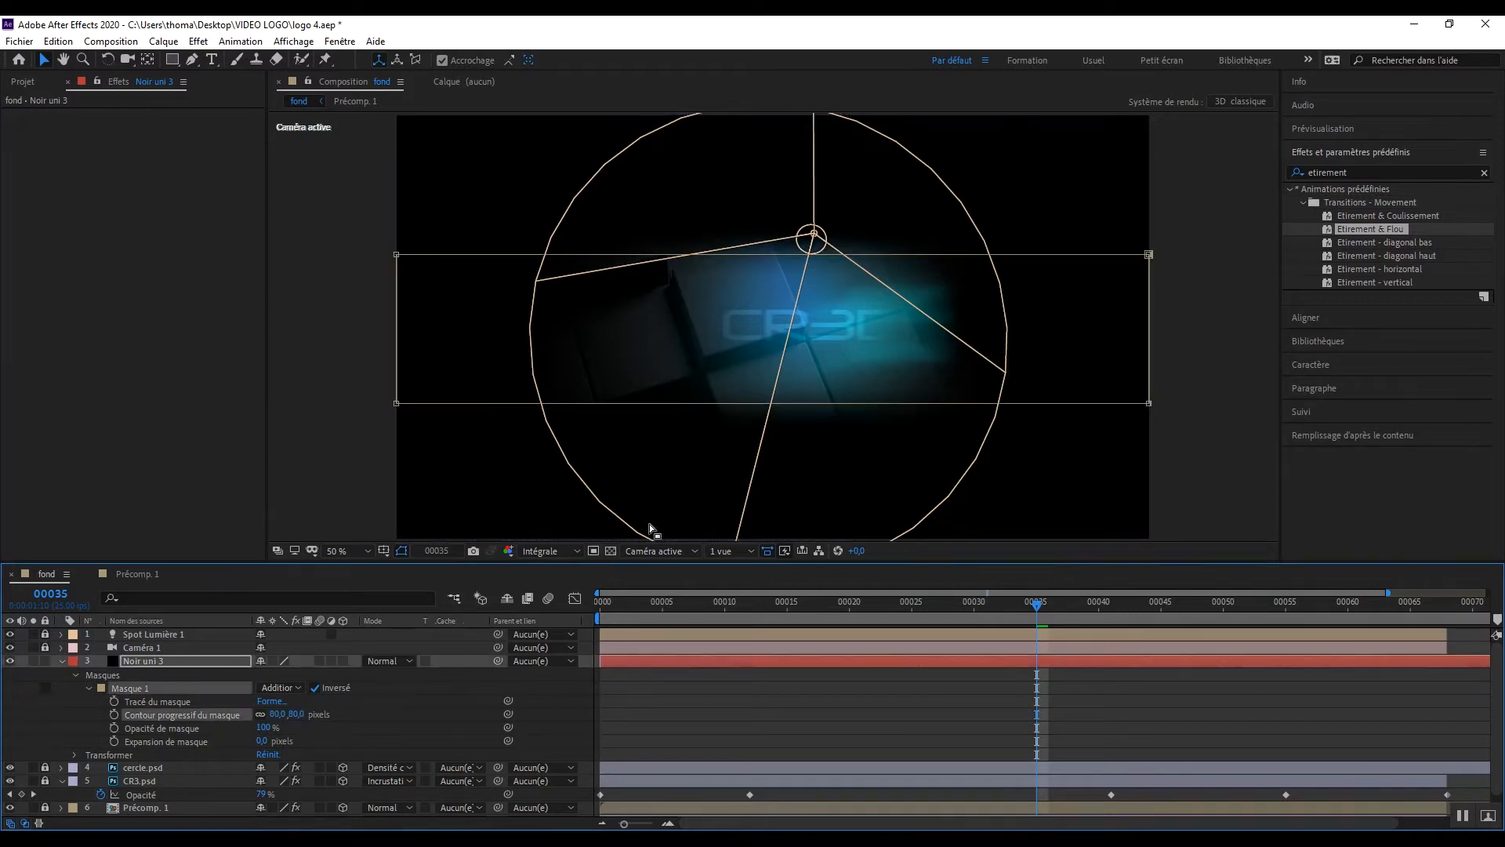
double_click(794, 404)
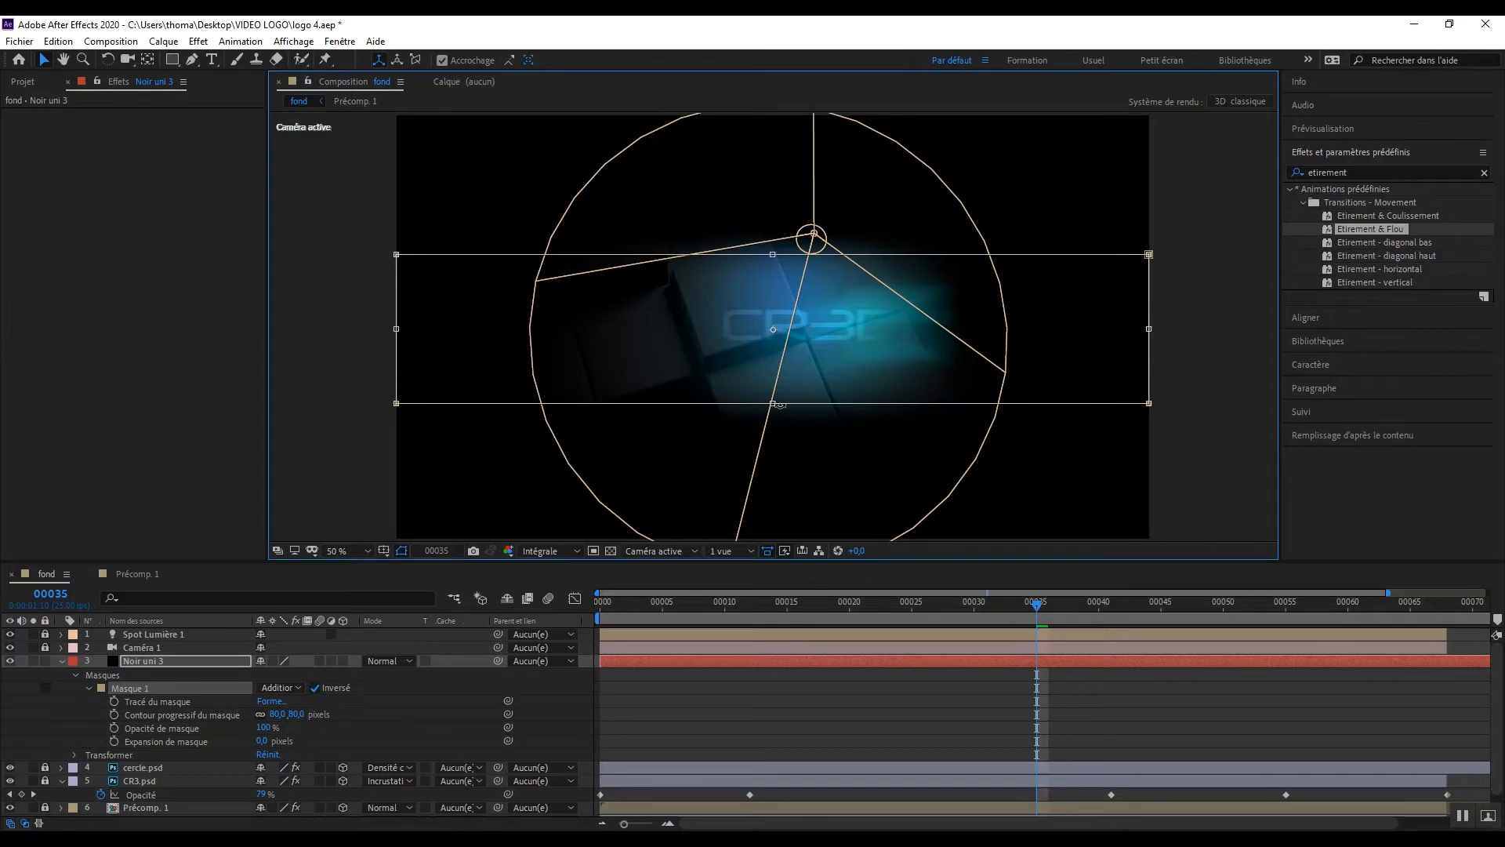
left_click_drag(780, 403, 840, 410)
key("ctrl+z")
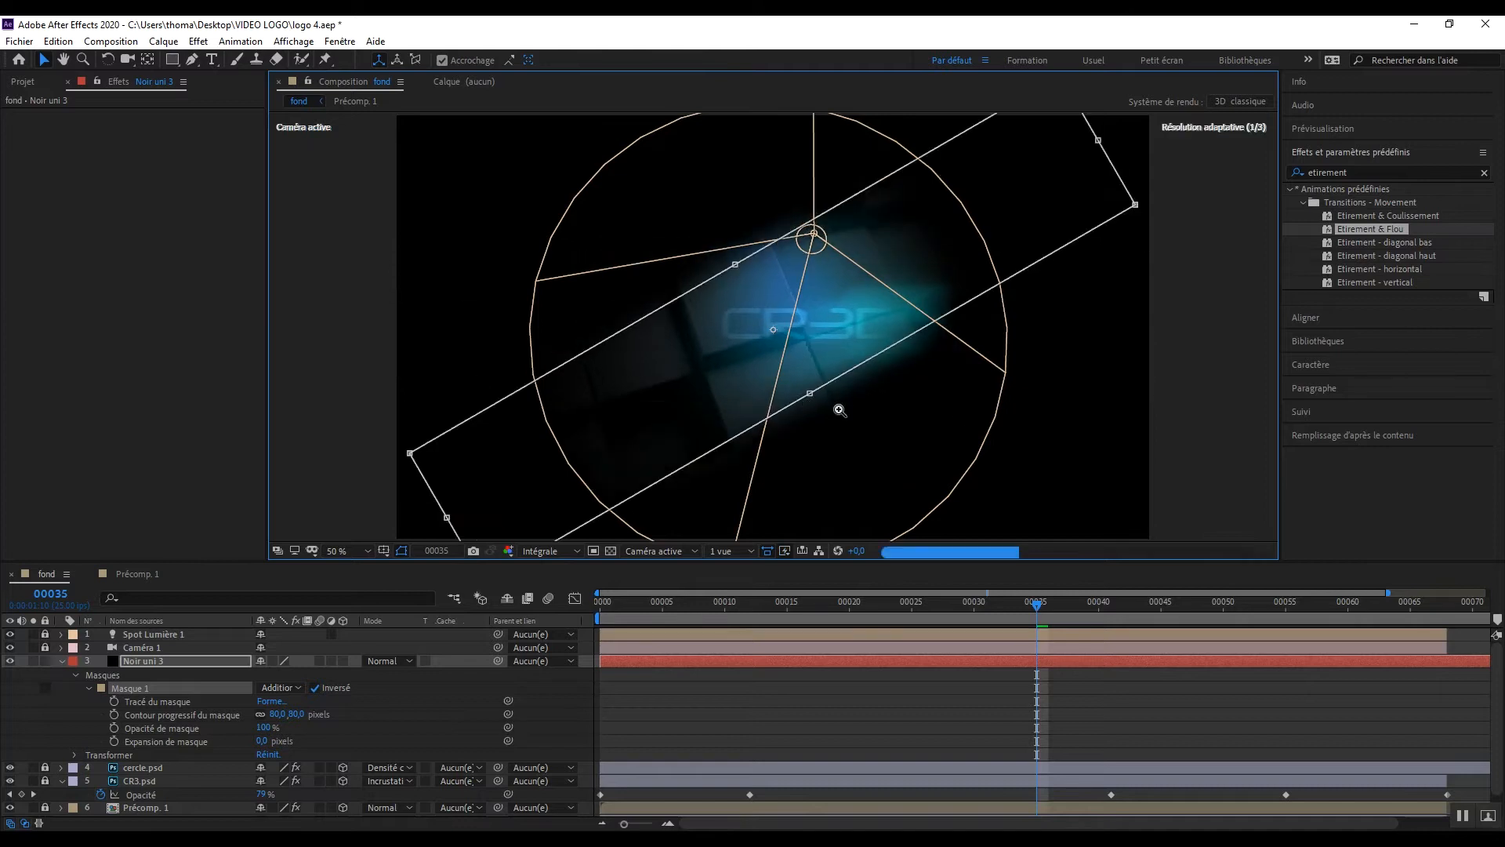
key("z")
key("ctrl+z")
left_click(1132, 413, "alt")
left_click(1007, 408)
left_click(1189, 388)
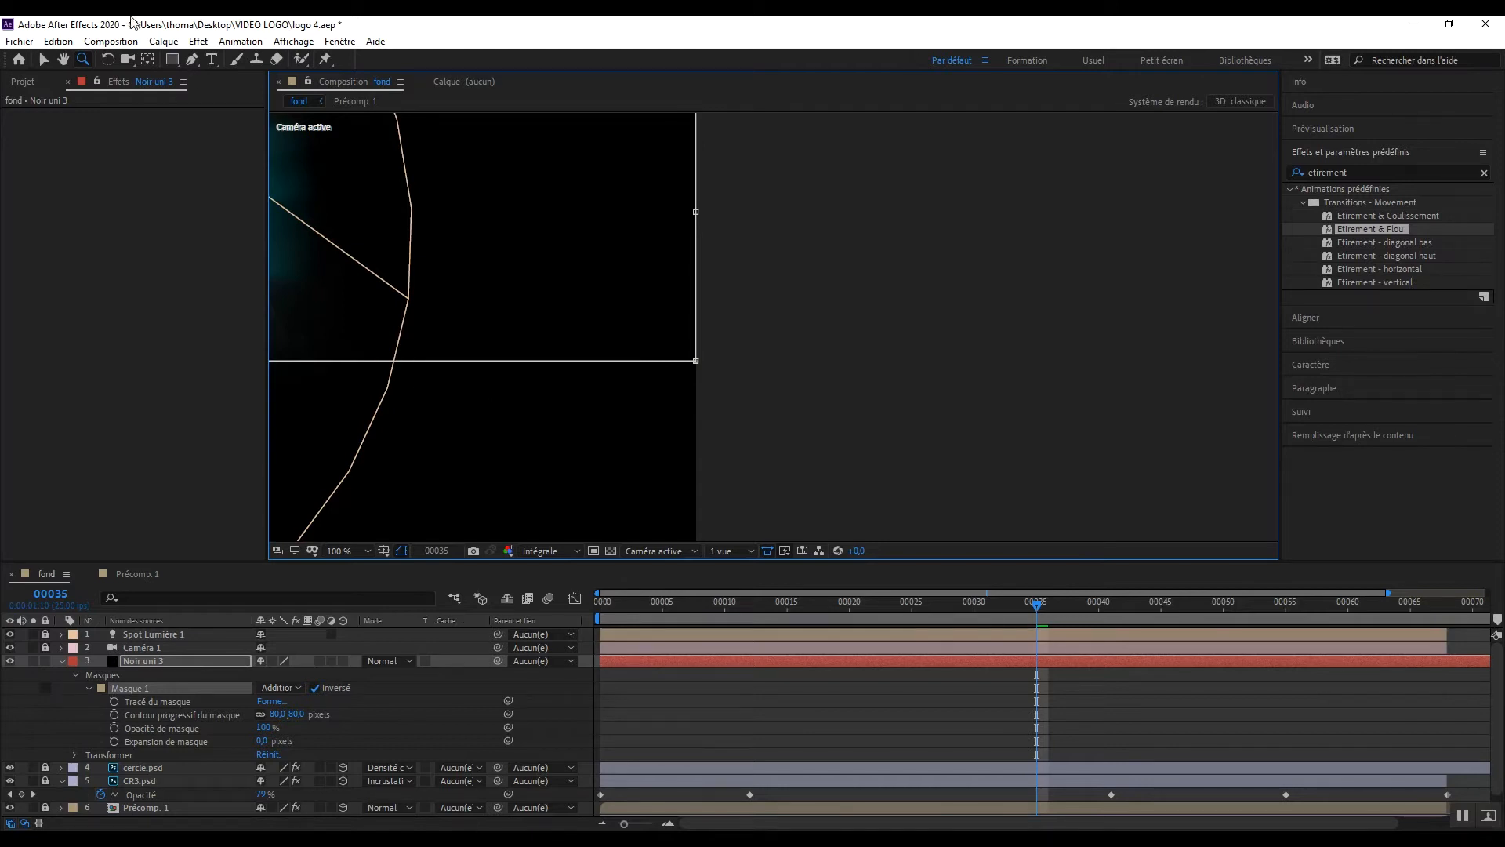
left_click(63, 59)
left_click_drag(388, 220, 975, 229)
scroll(976, 229, "down", 2)
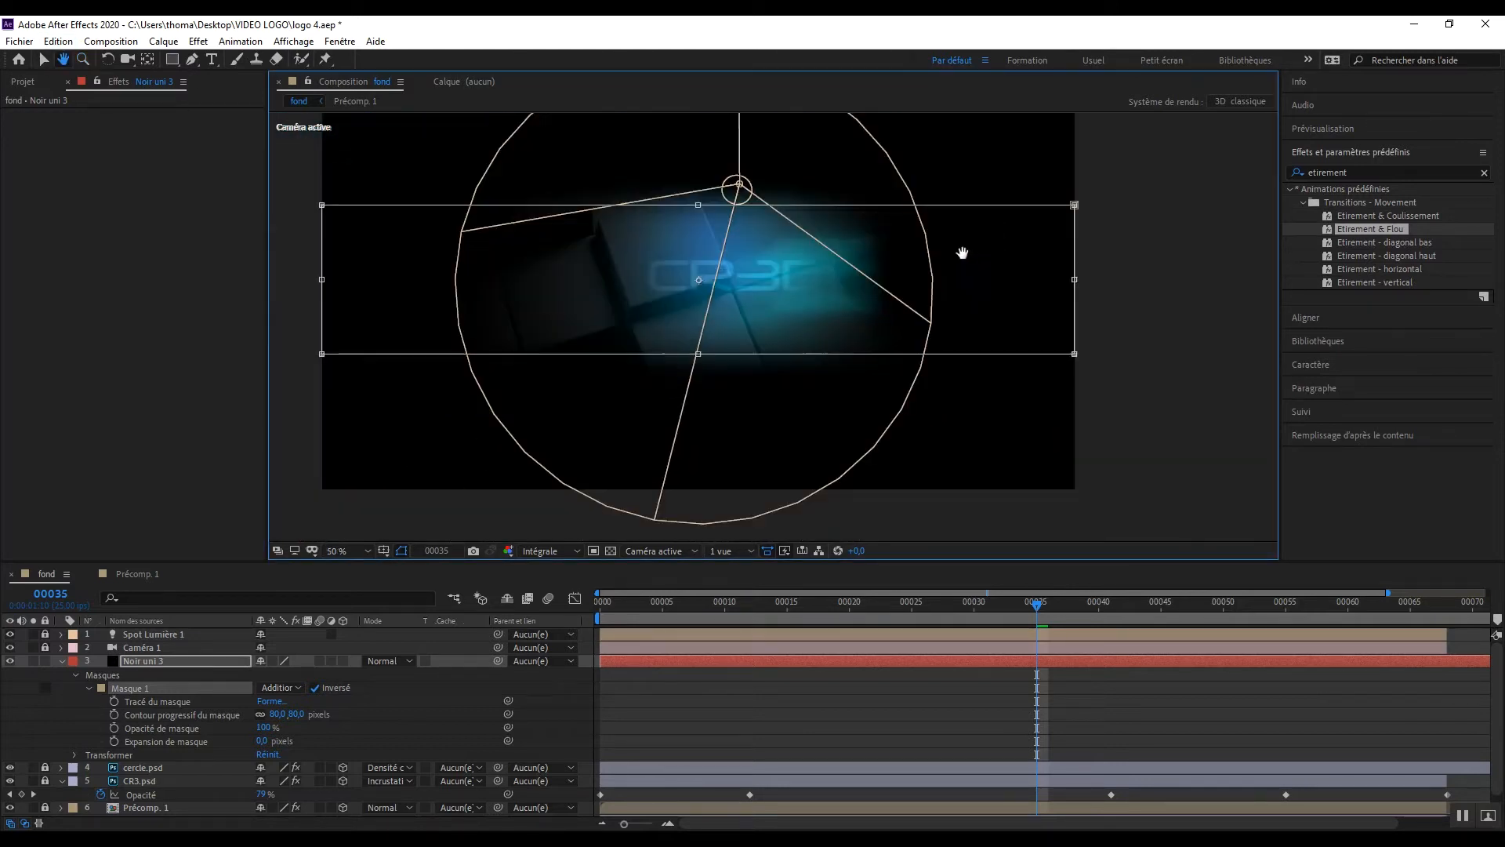
Step: Narrow the Masque 1 band by bringing its lower and upper edges closer to the logo text
key("v")
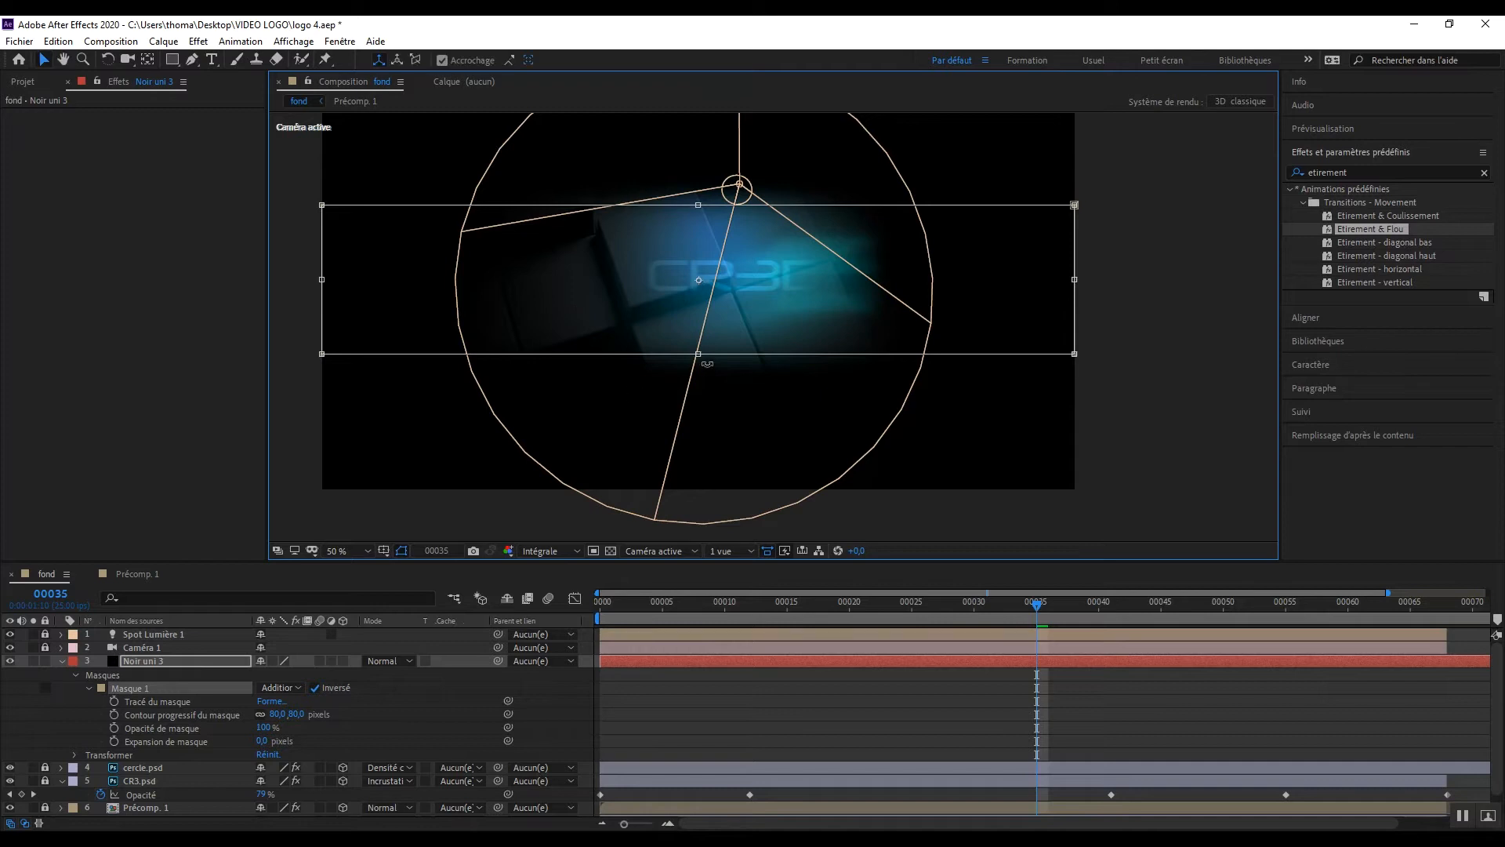
left_click_drag(699, 353, 701, 314)
left_click_drag(701, 205, 696, 230)
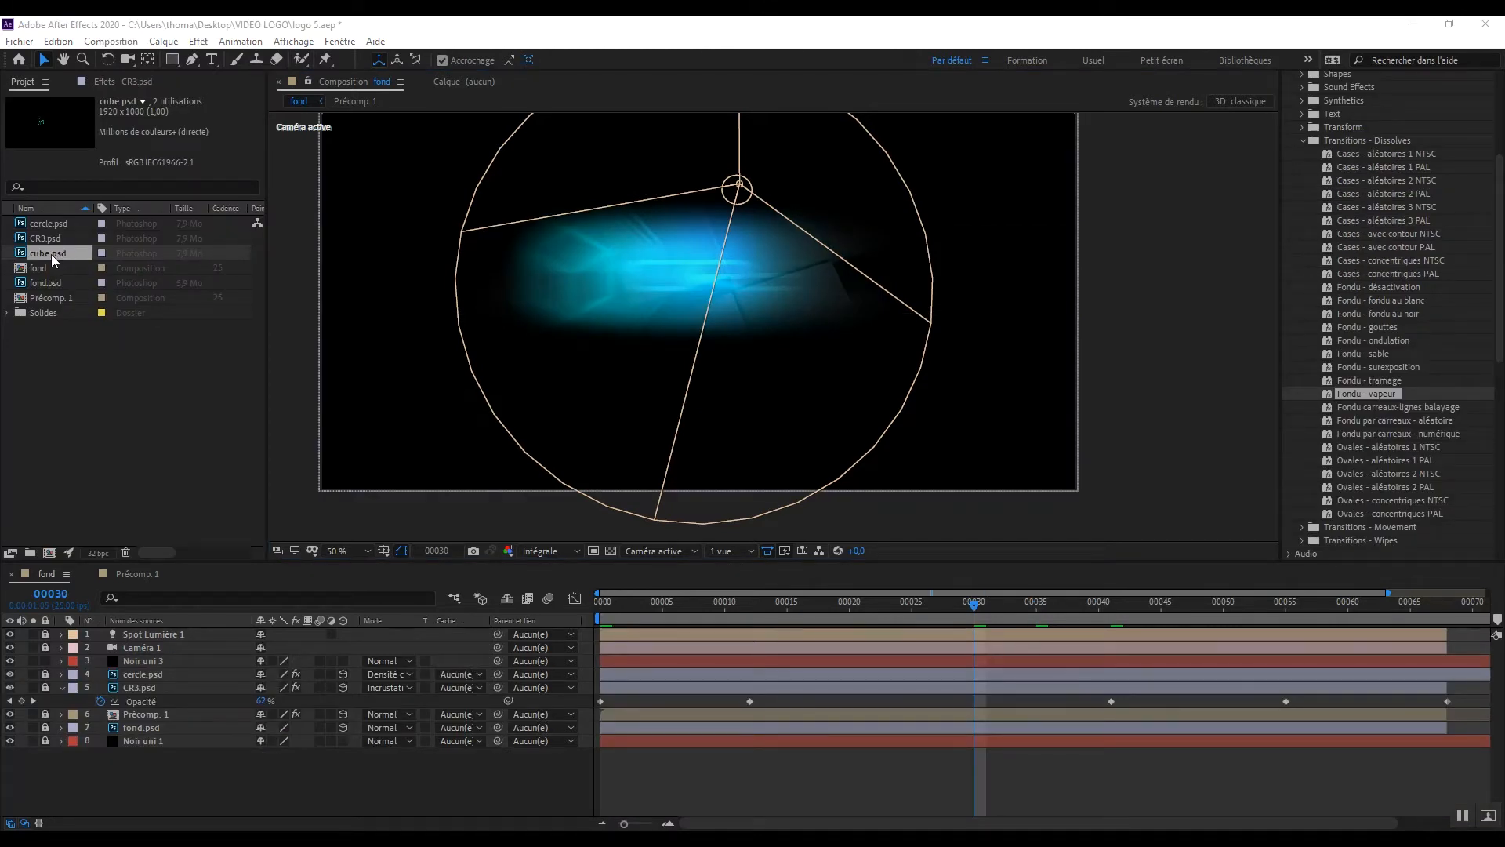
Step: Place cube.psd on the timeline between the Caméra 1 and Noir uni 3 layers and set the current time to frame 0
left_click_drag(47, 251, 180, 652)
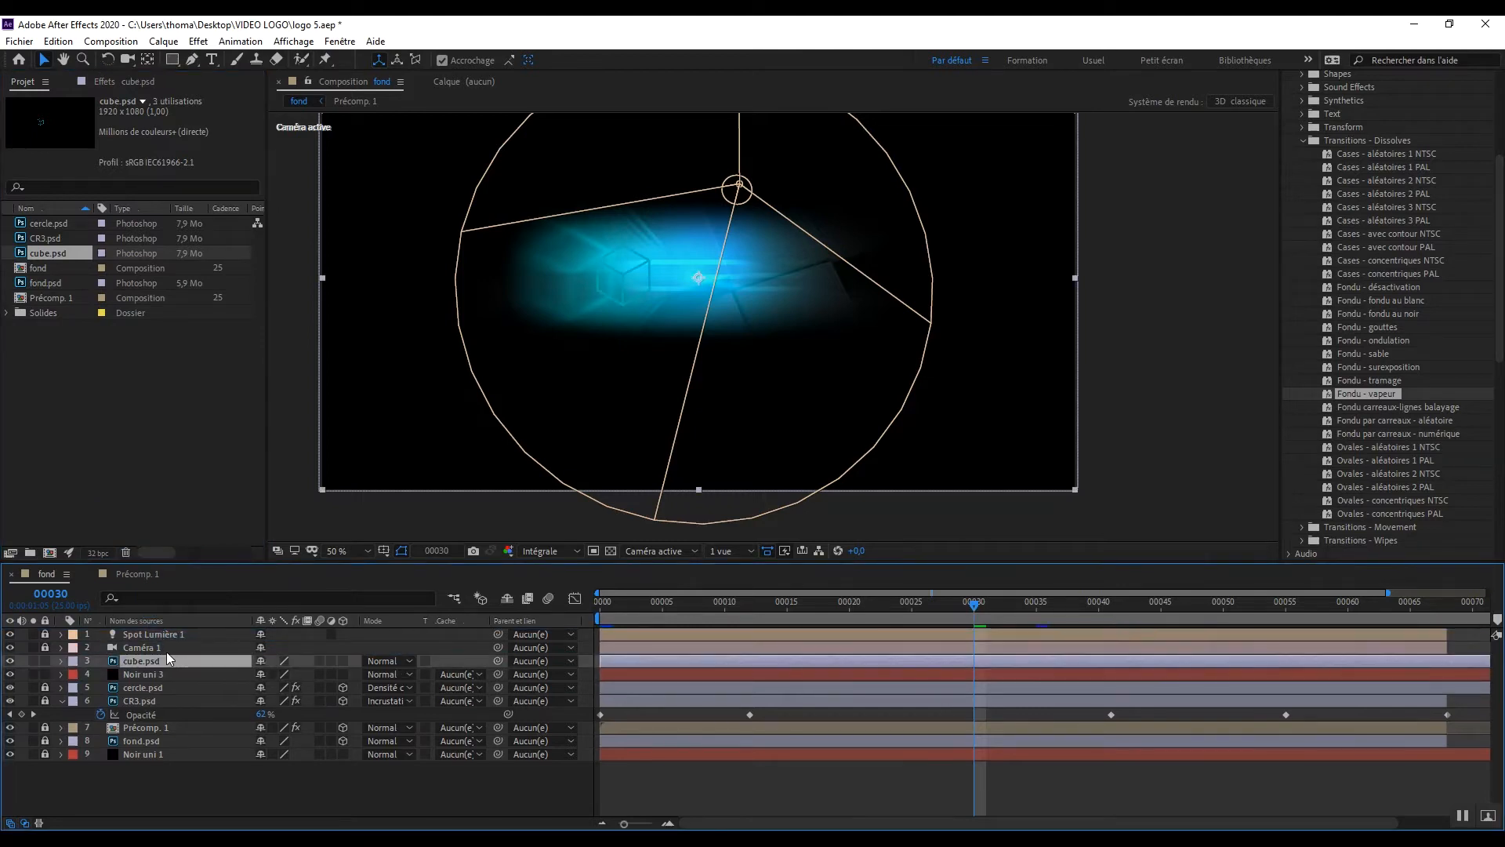
left_click(130, 676)
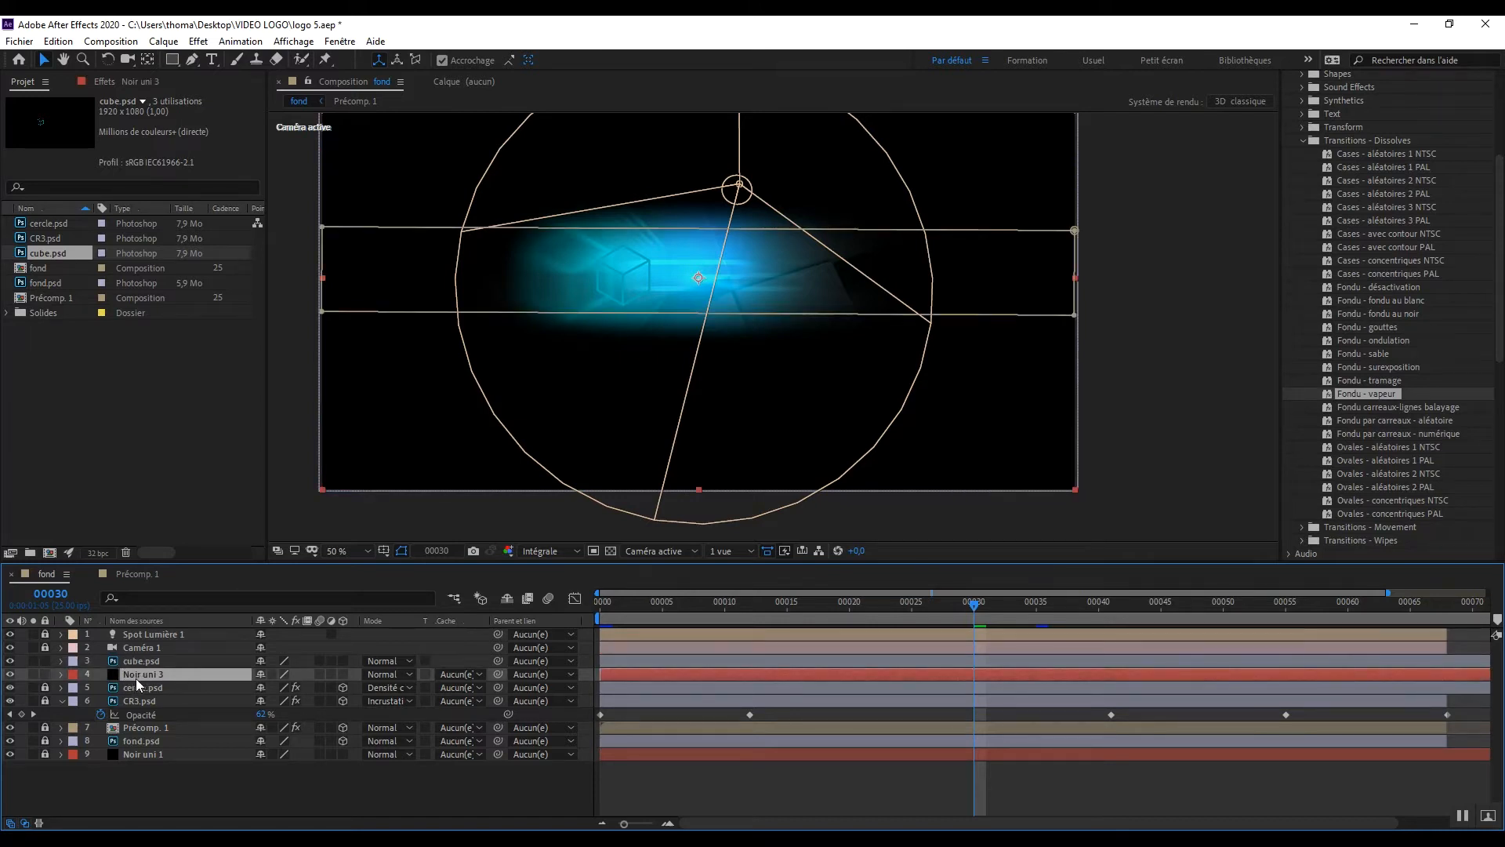
left_click_drag(983, 605, 1154, 616)
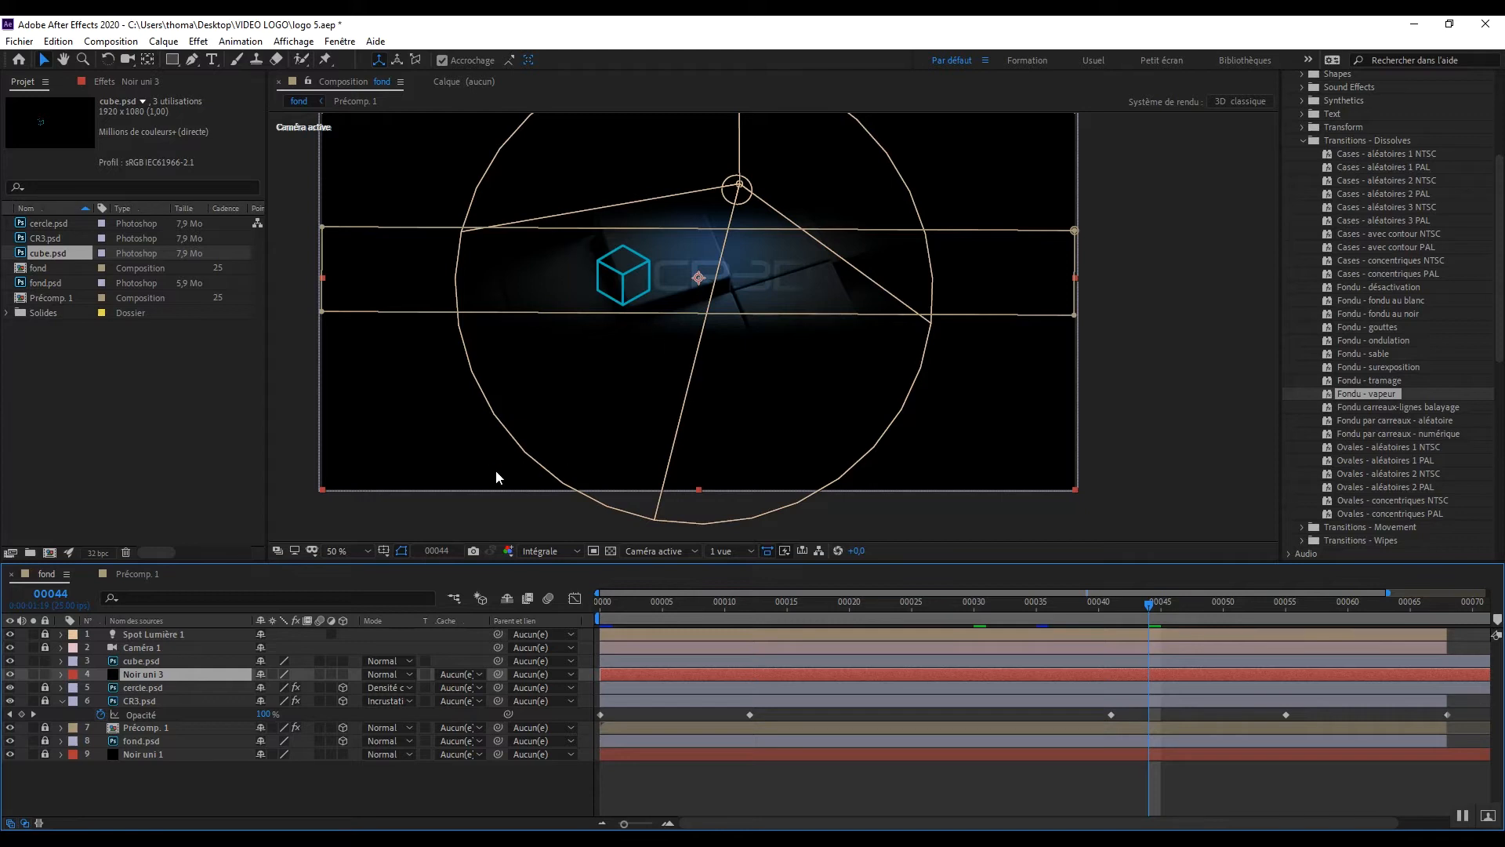
key("Home")
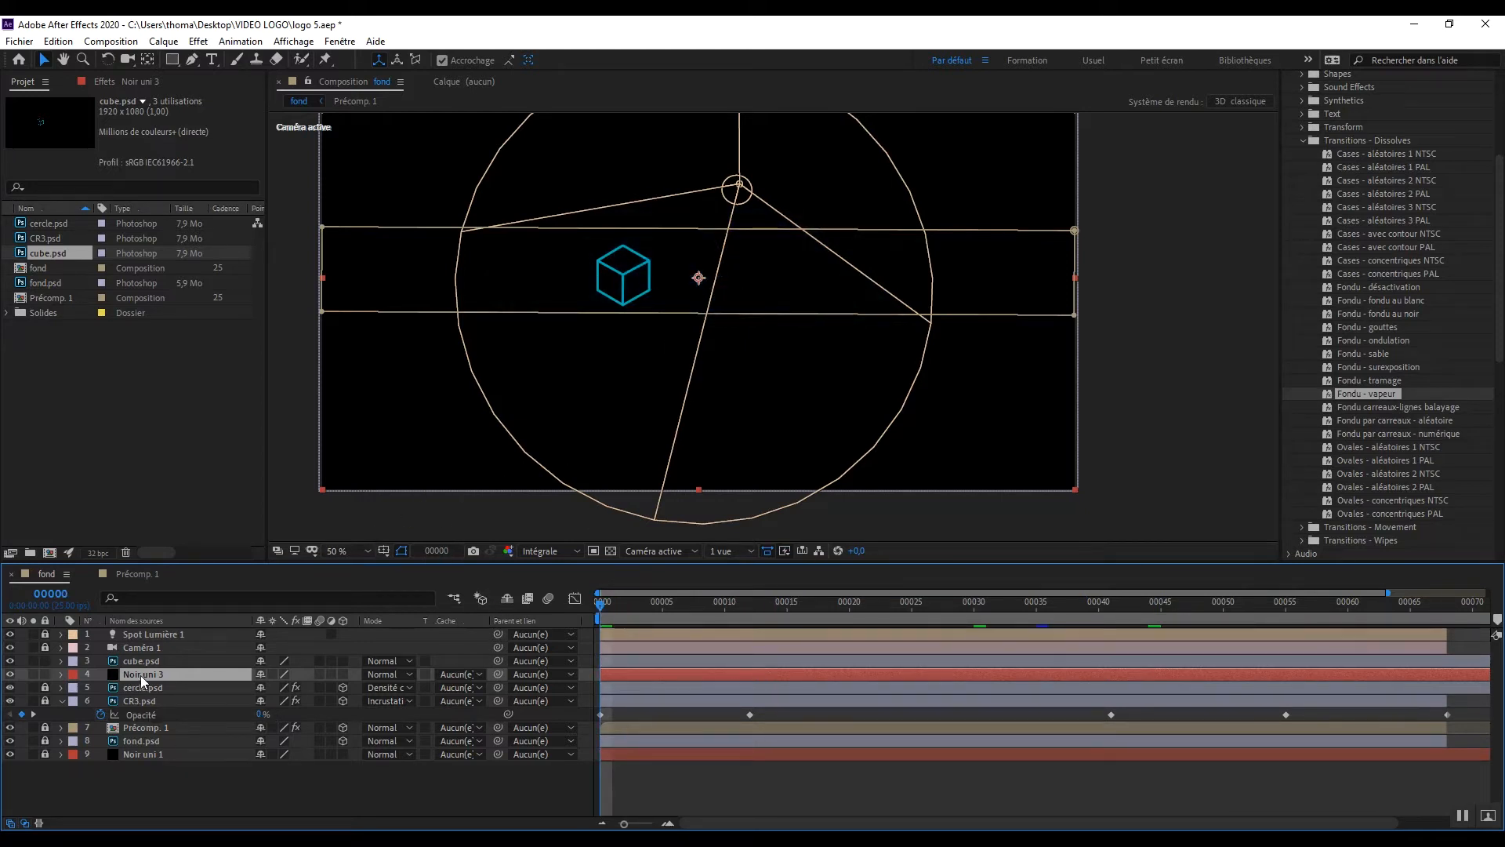
key("t")
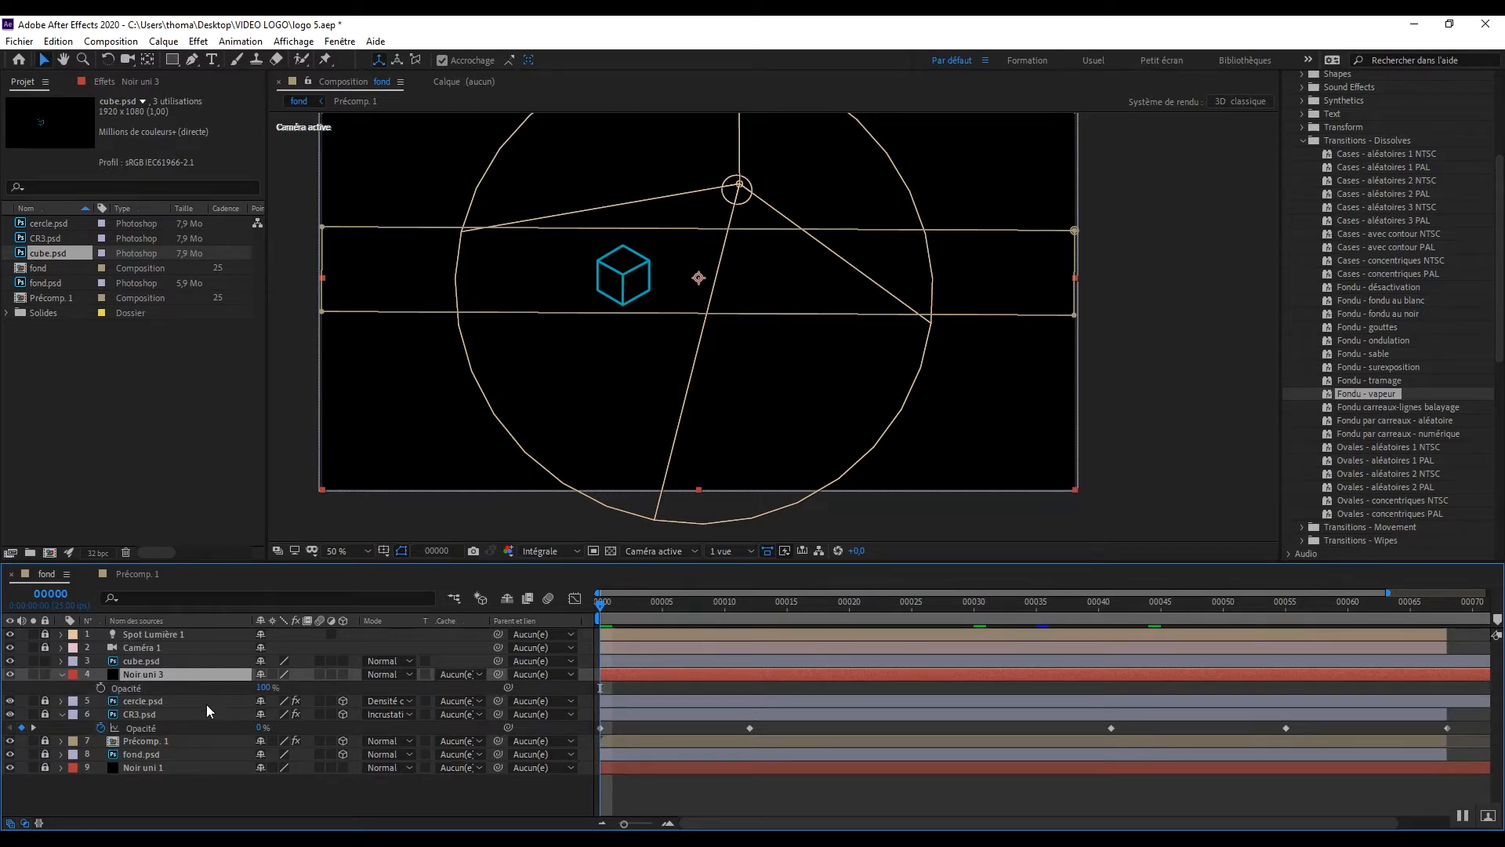
left_click_drag(264, 688, 91, 685)
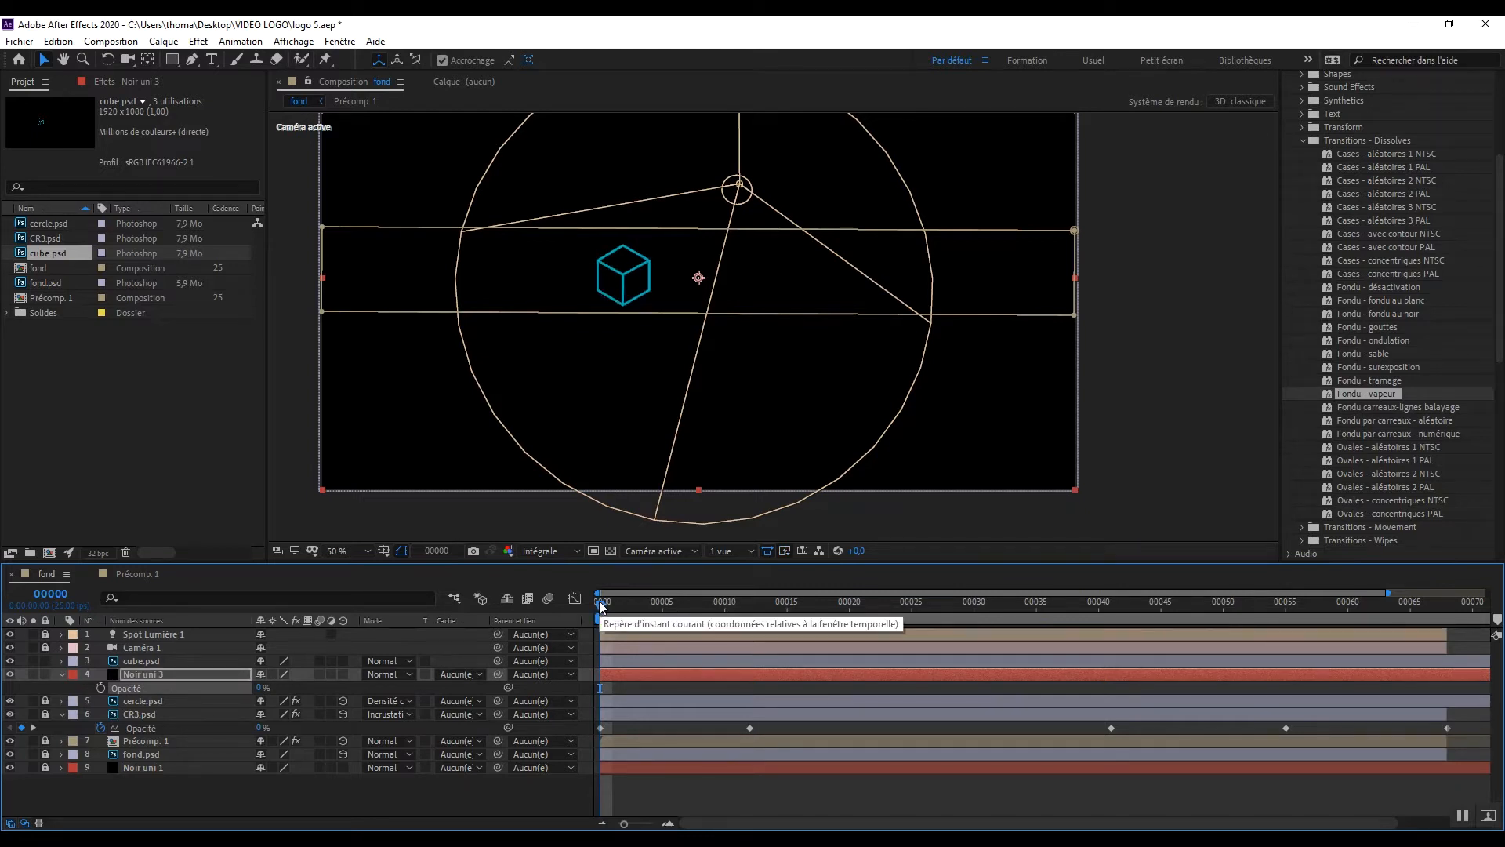
left_click_drag(604, 604, 915, 628)
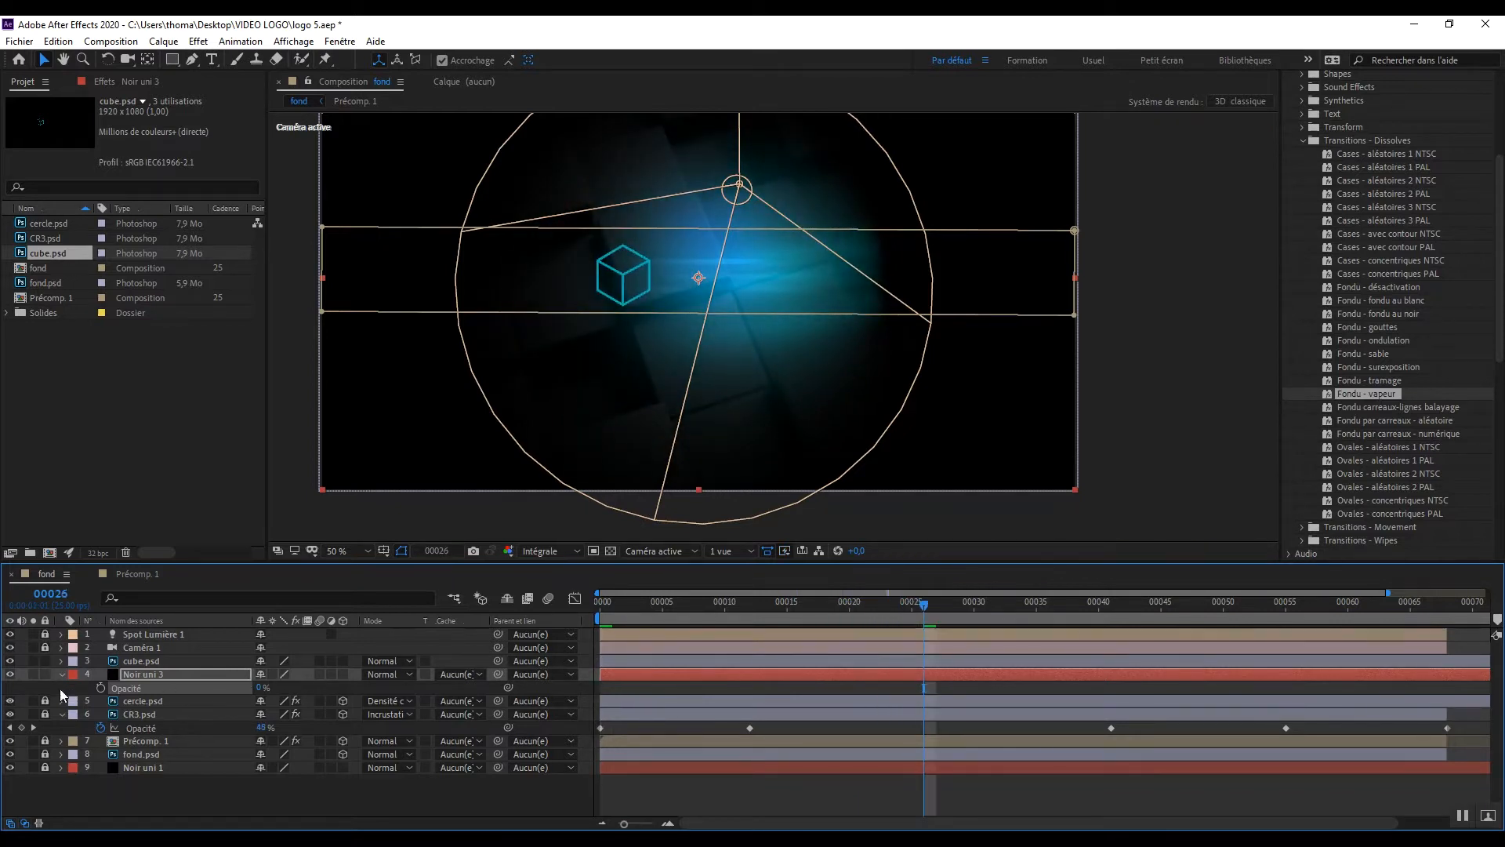
left_click(103, 686)
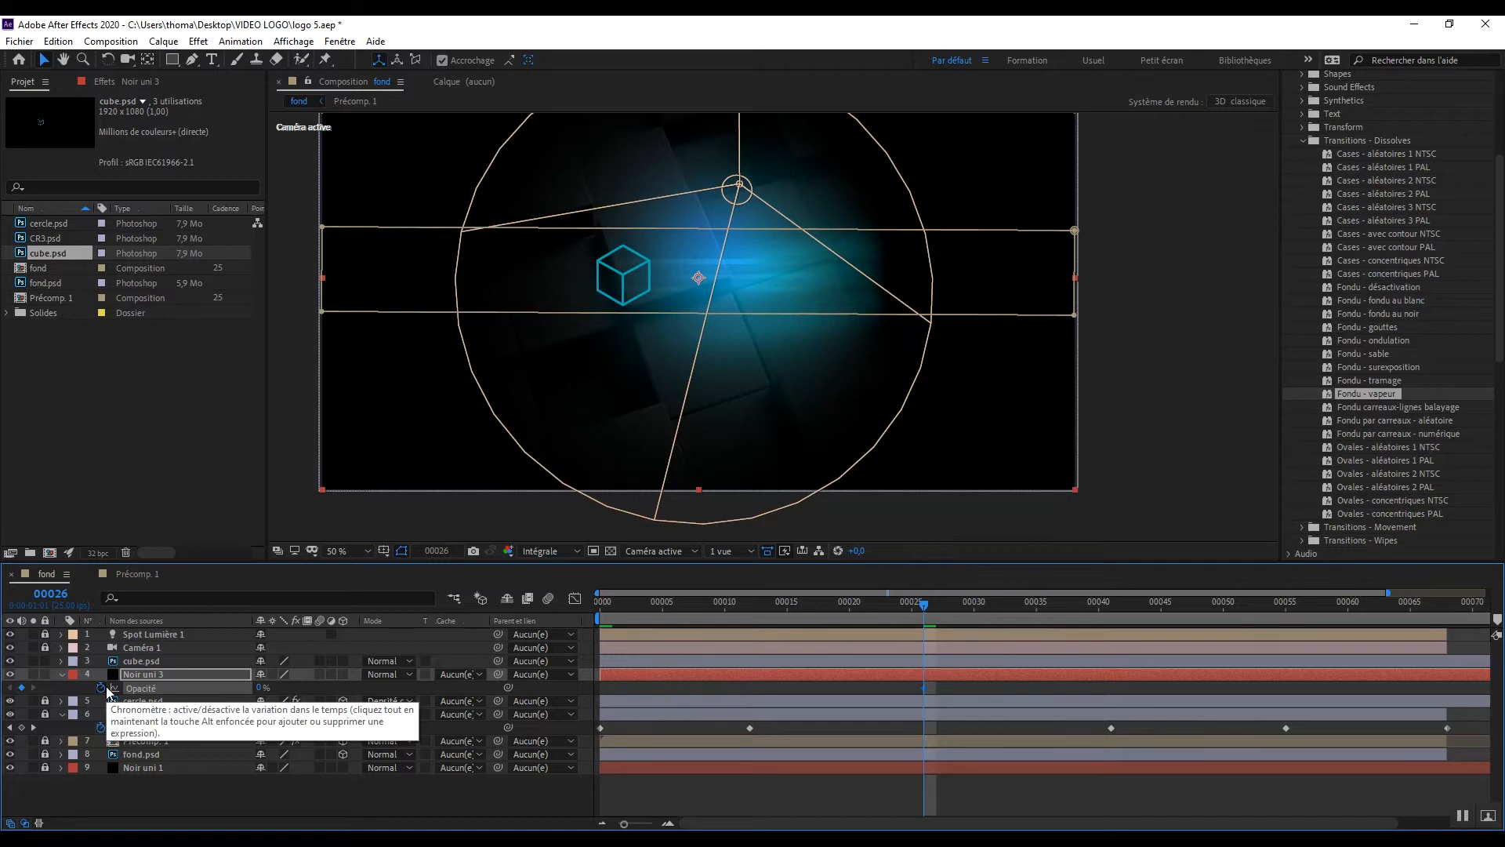
left_click_drag(924, 603, 600, 627)
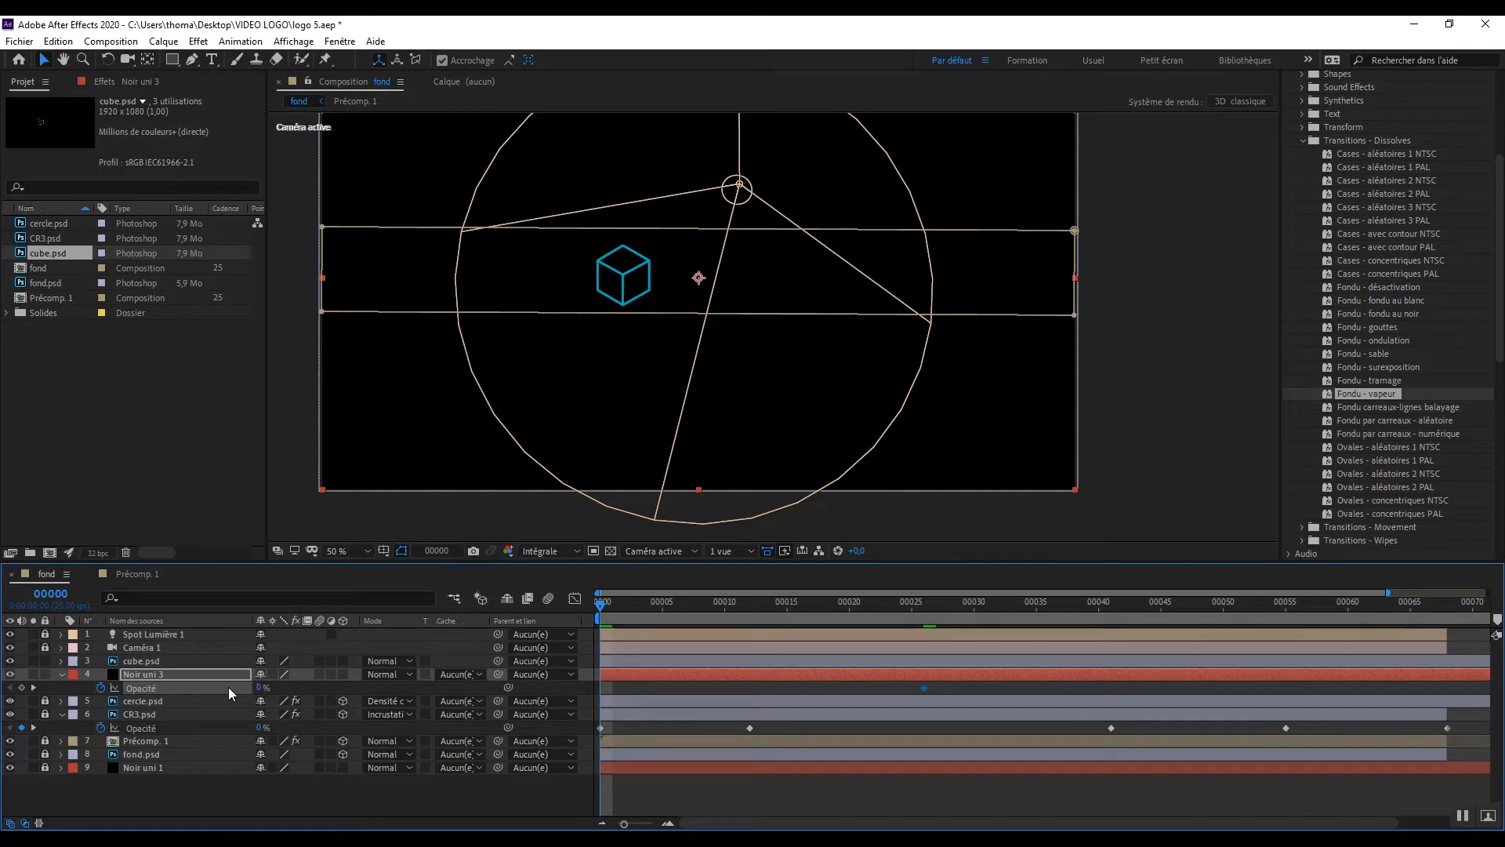
key("ctrl+z")
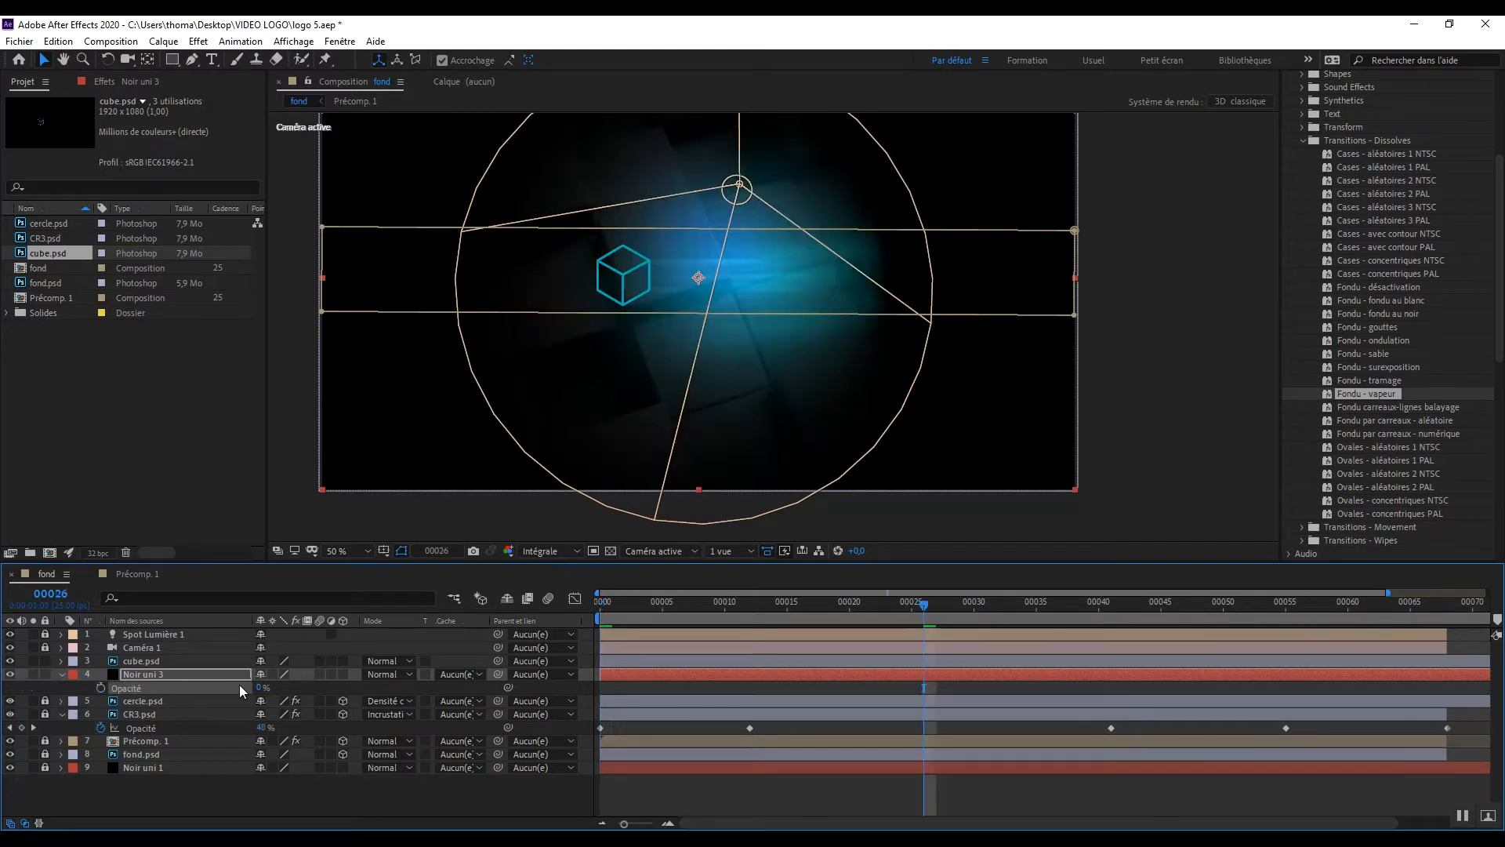
key("ctrl+z")
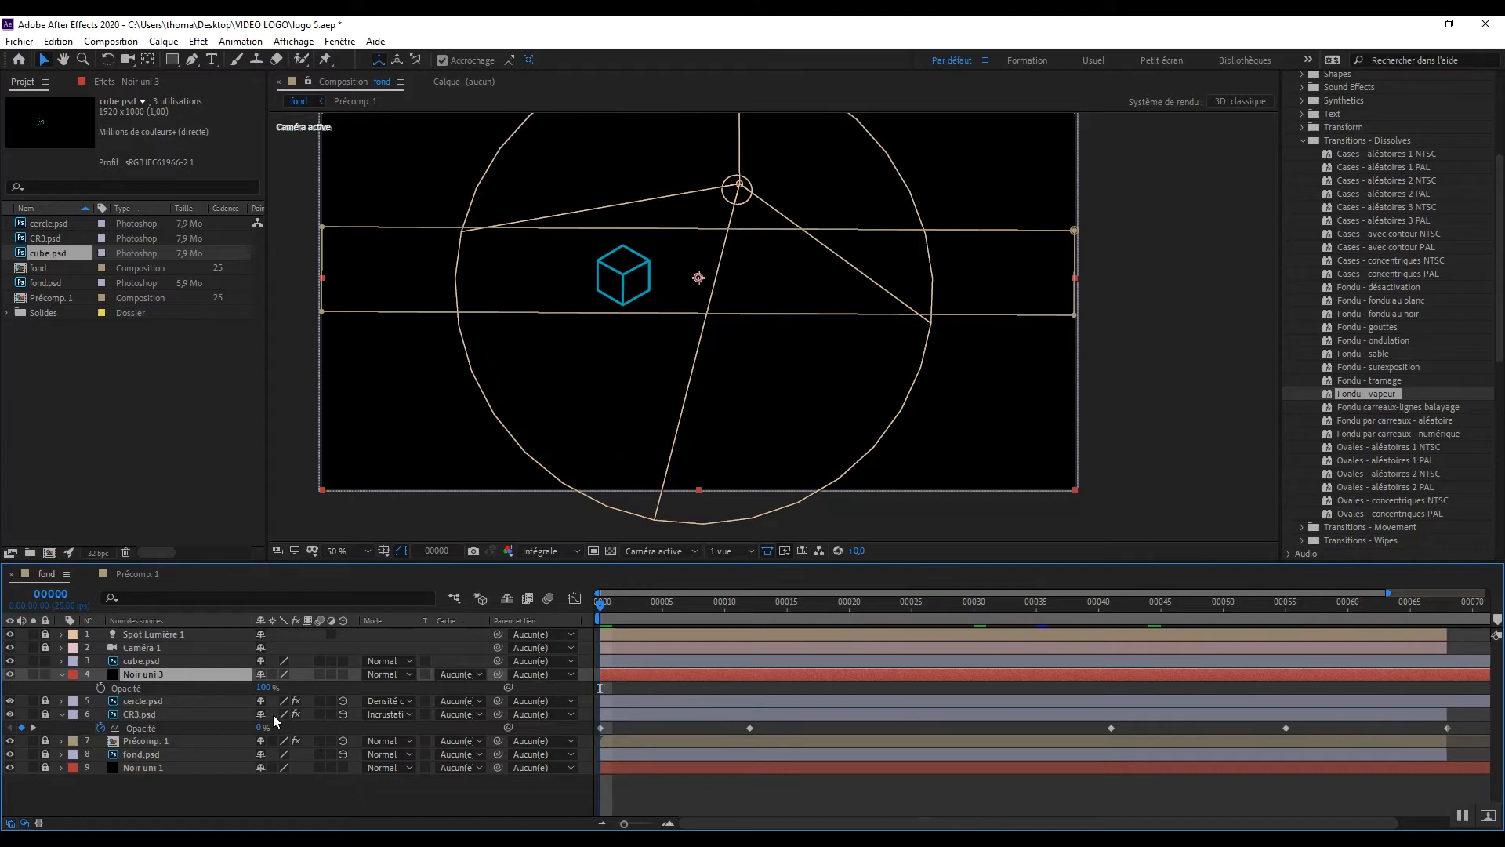
Step: Lock the Noir uni 3 layer and keyframe the cube.psd layer's opacity at 0% on frame 0
left_click(160, 663)
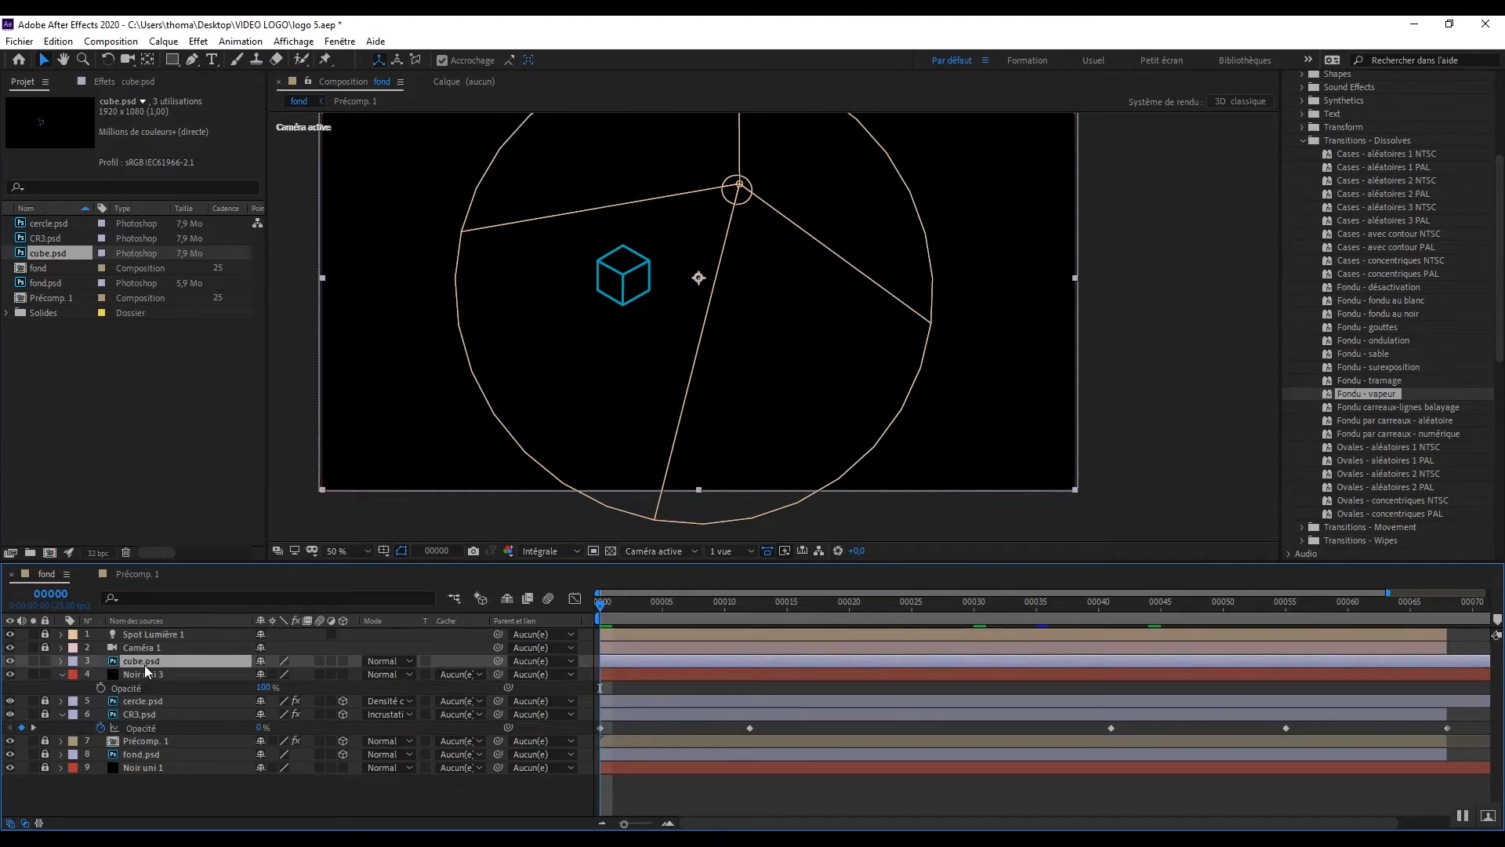
key("t")
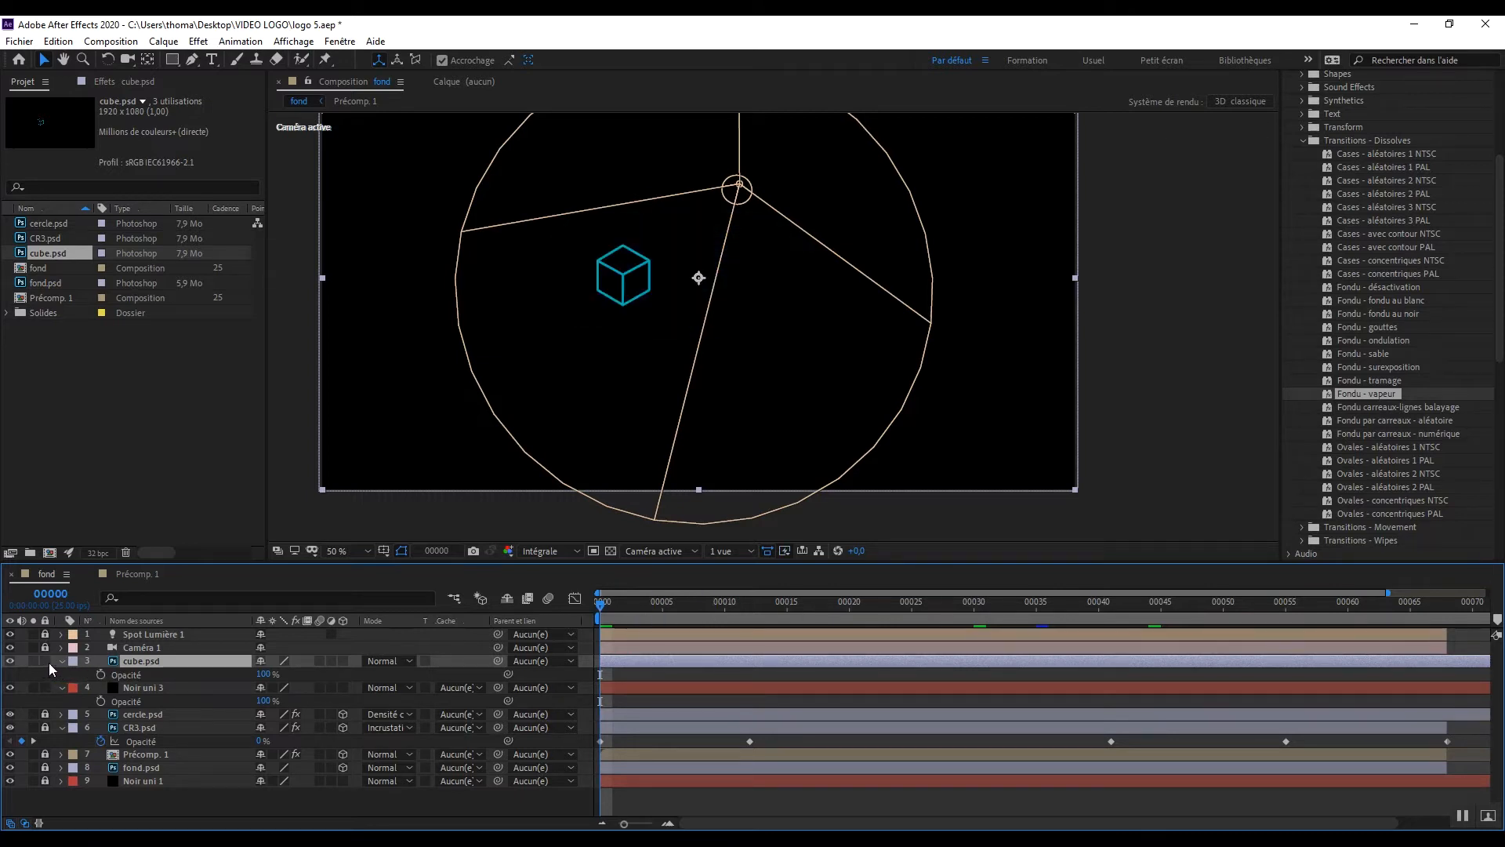
left_click(46, 686)
left_click(101, 675)
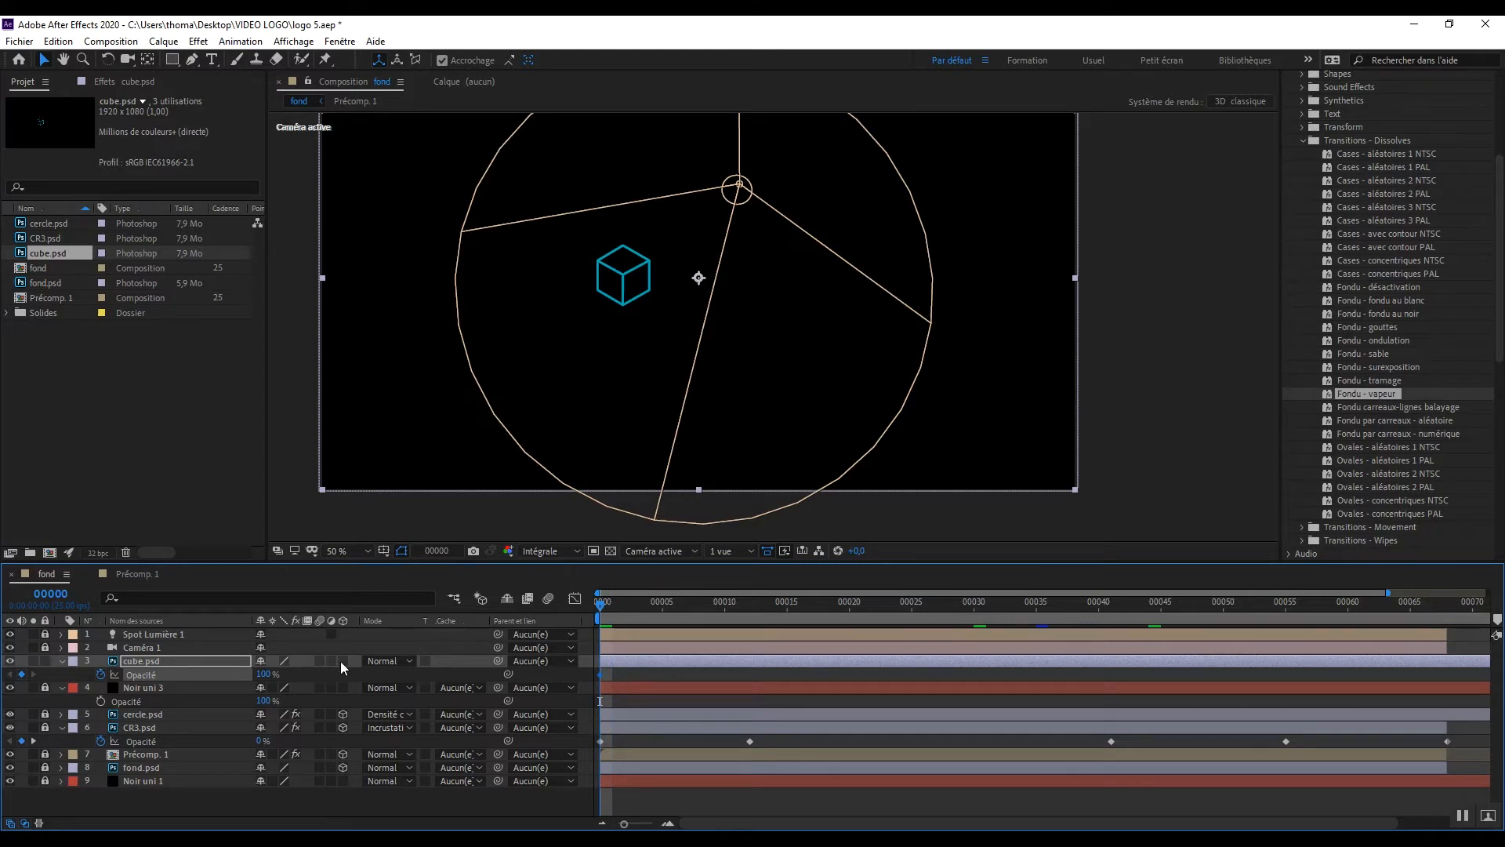
left_click_drag(264, 677, 203, 678)
Step: Add a 0% opacity keyframe to cube.psd at frame 25 and set its opacity to 6% at frame 27
left_click_drag(602, 605, 708, 605)
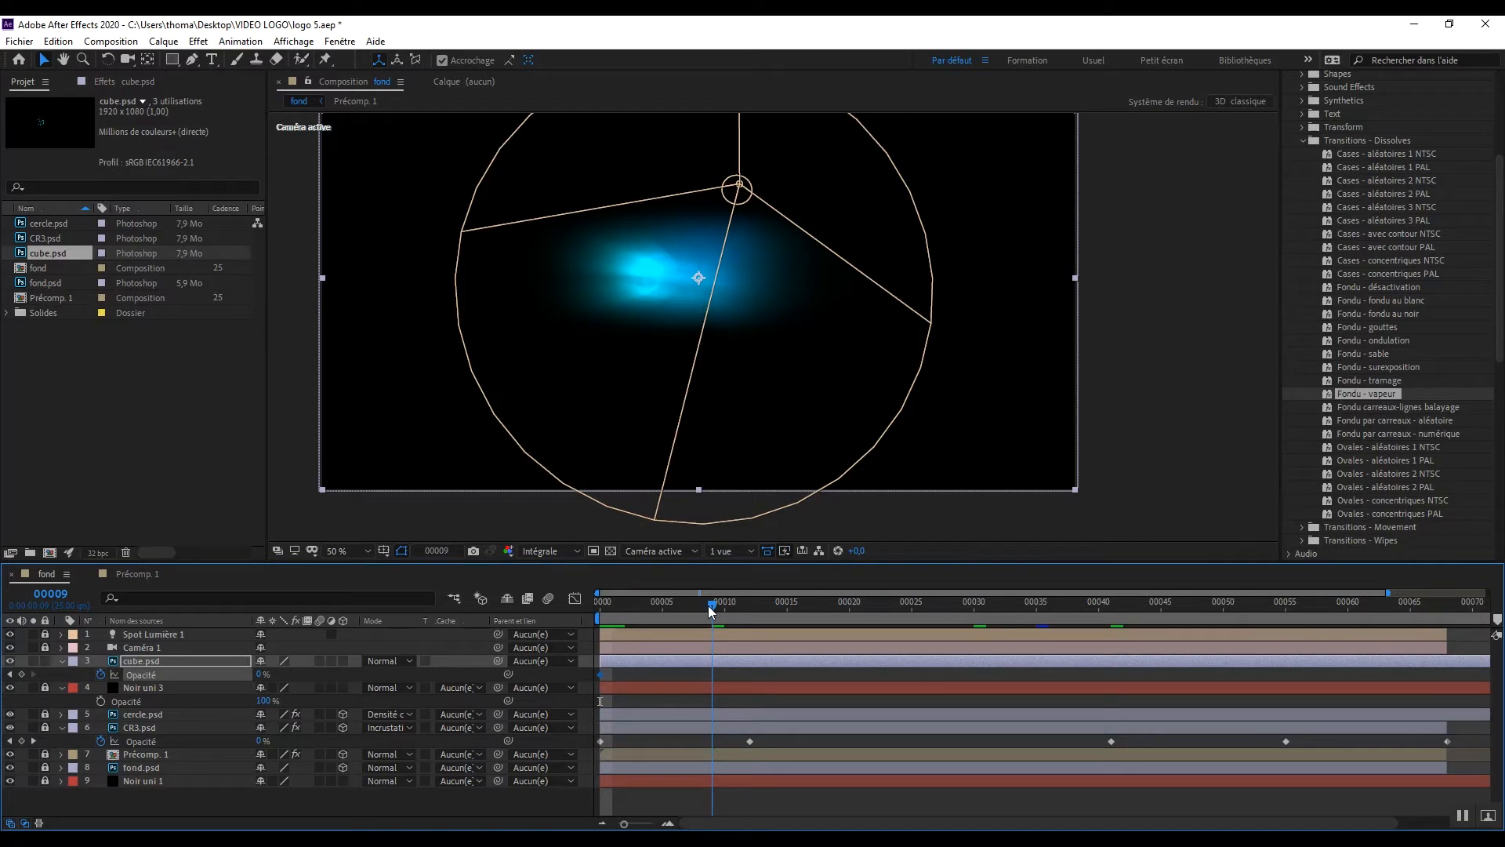
left_click_drag(711, 611, 912, 609)
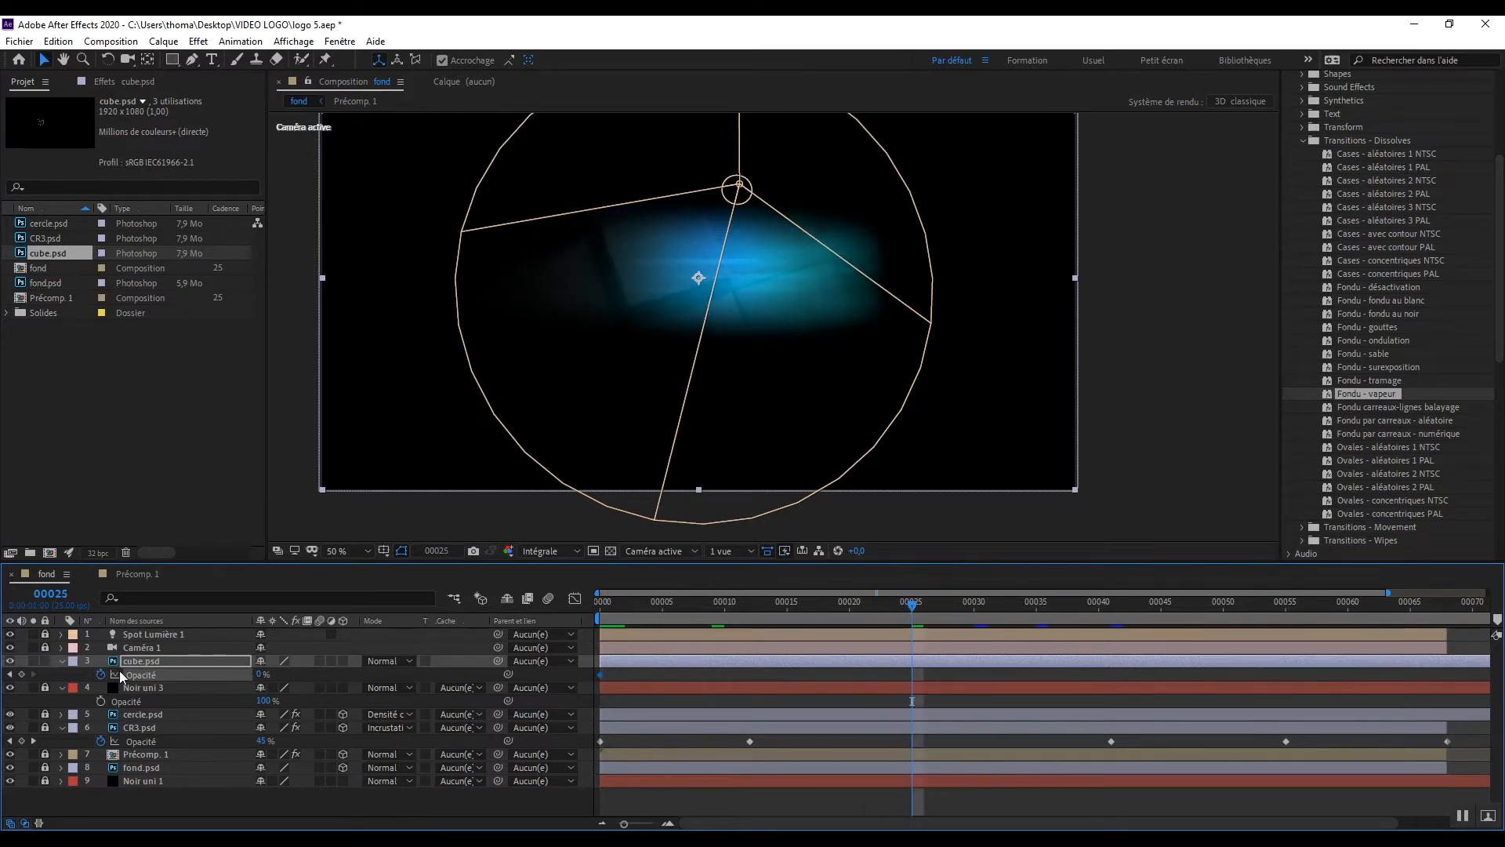
left_click(21, 674)
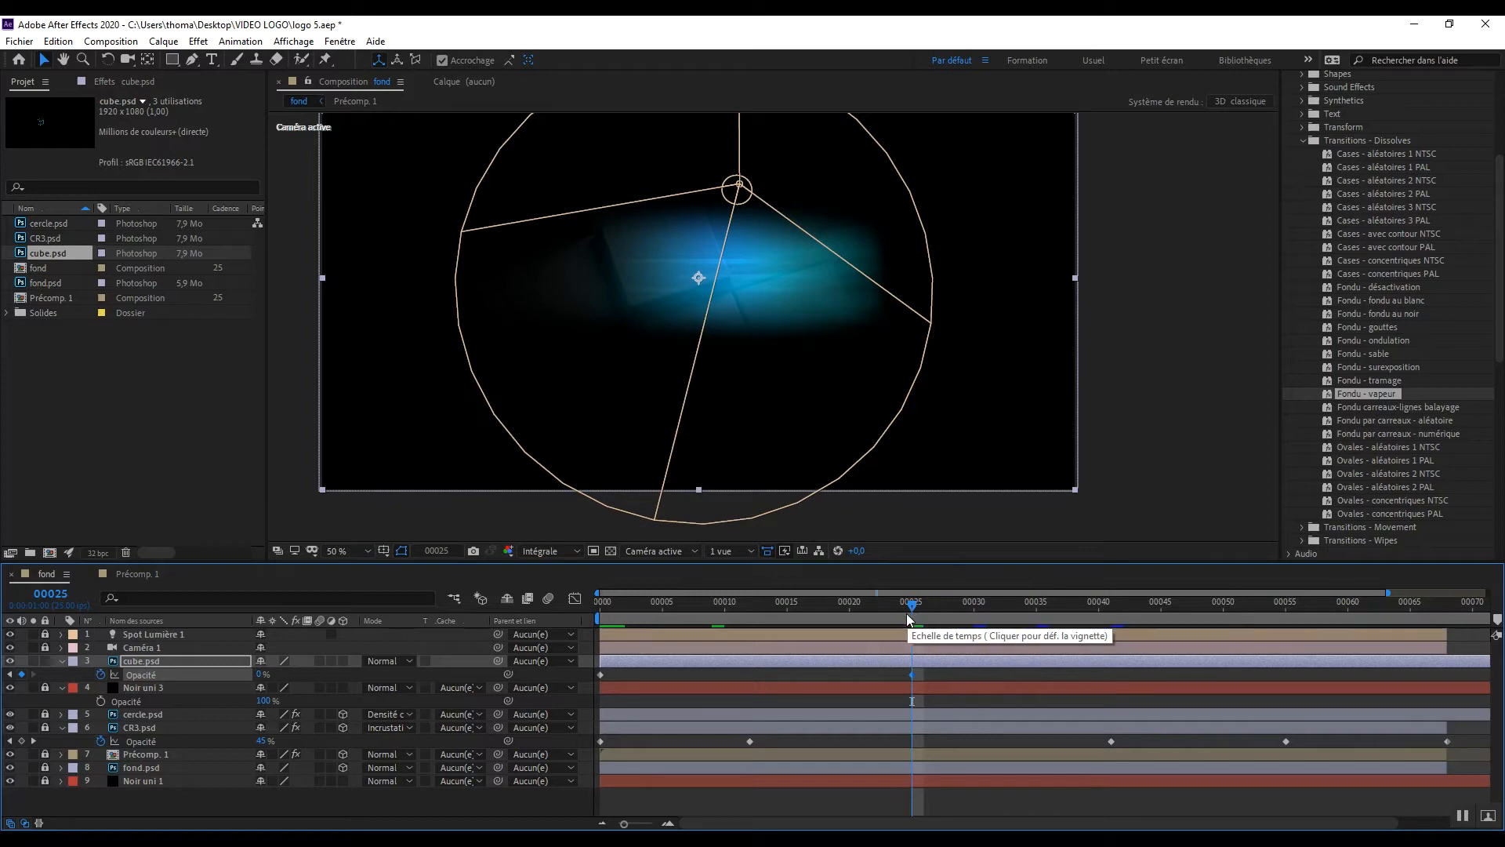
left_click_drag(923, 608, 937, 607)
left_click(261, 674)
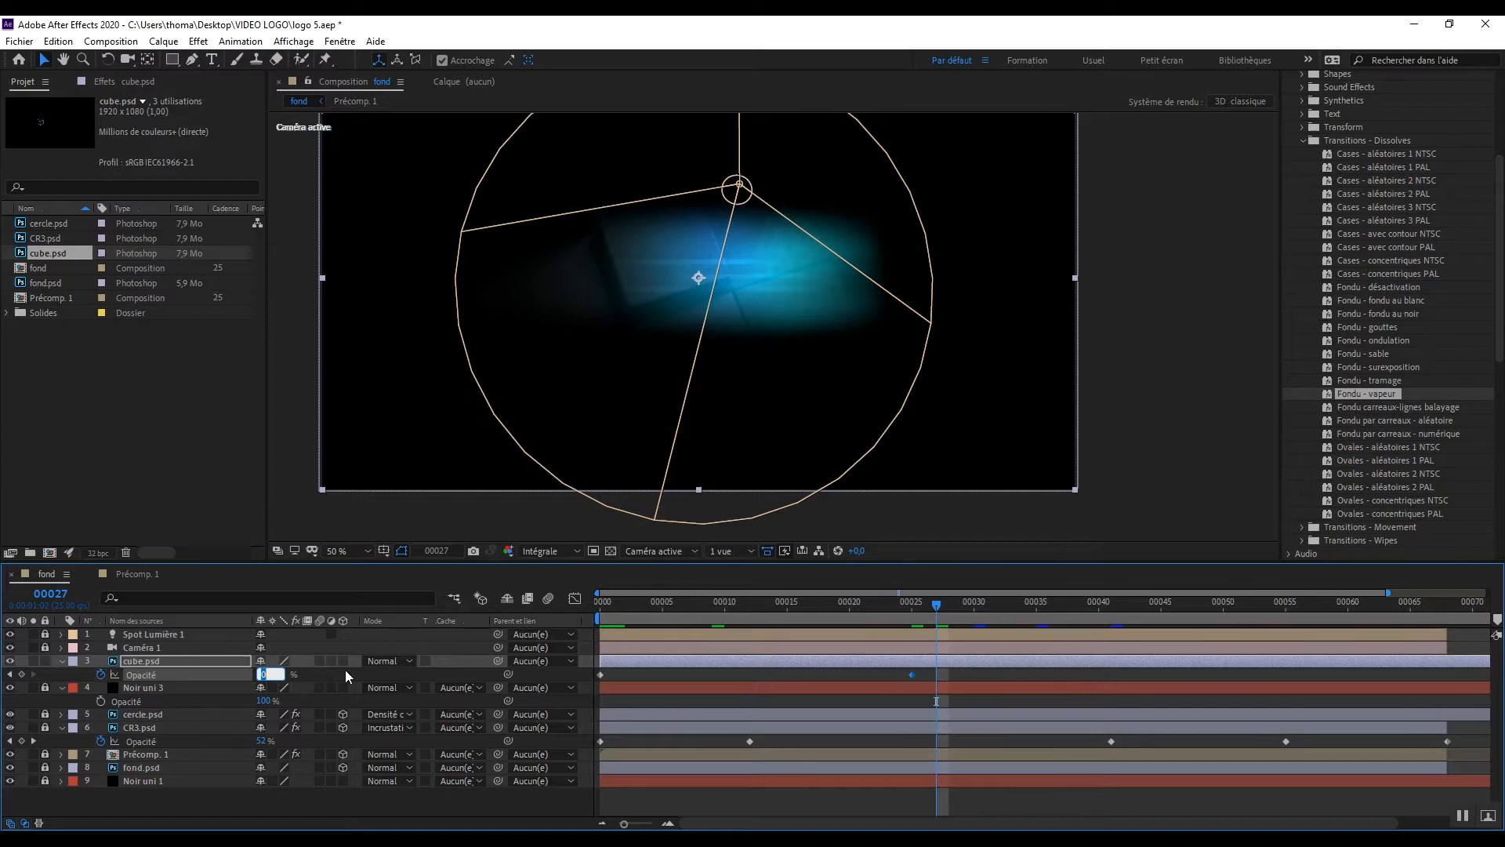
type("6")
key("Return")
Step: Set the cube.psd layer's opacity to 100% at frame 34 and enable motion blur for it
left_click(955, 606)
left_click_drag(957, 608, 1023, 610)
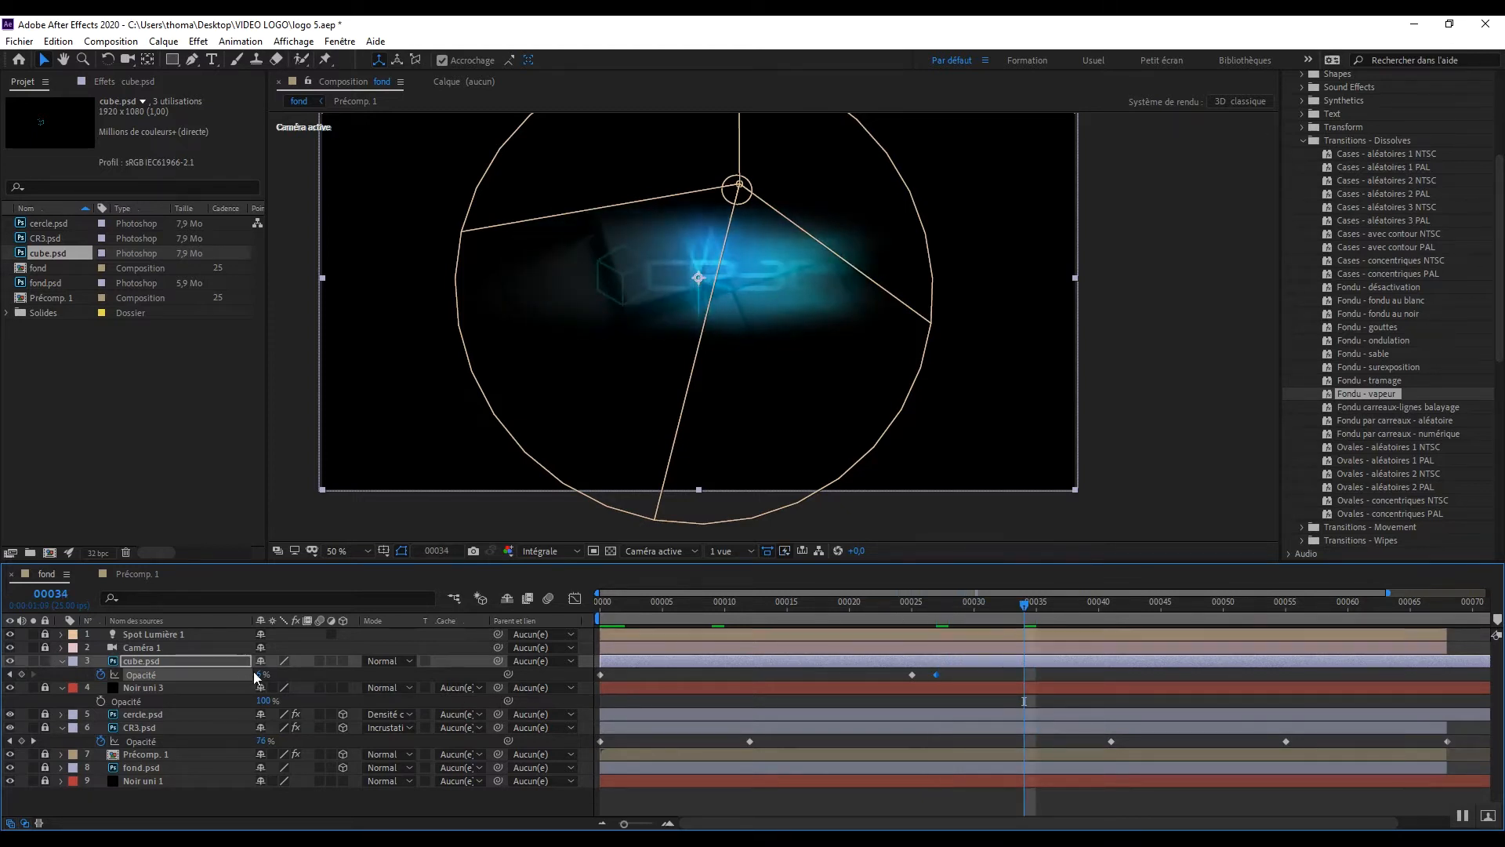
left_click_drag(259, 673, 750, 669)
left_click(140, 661)
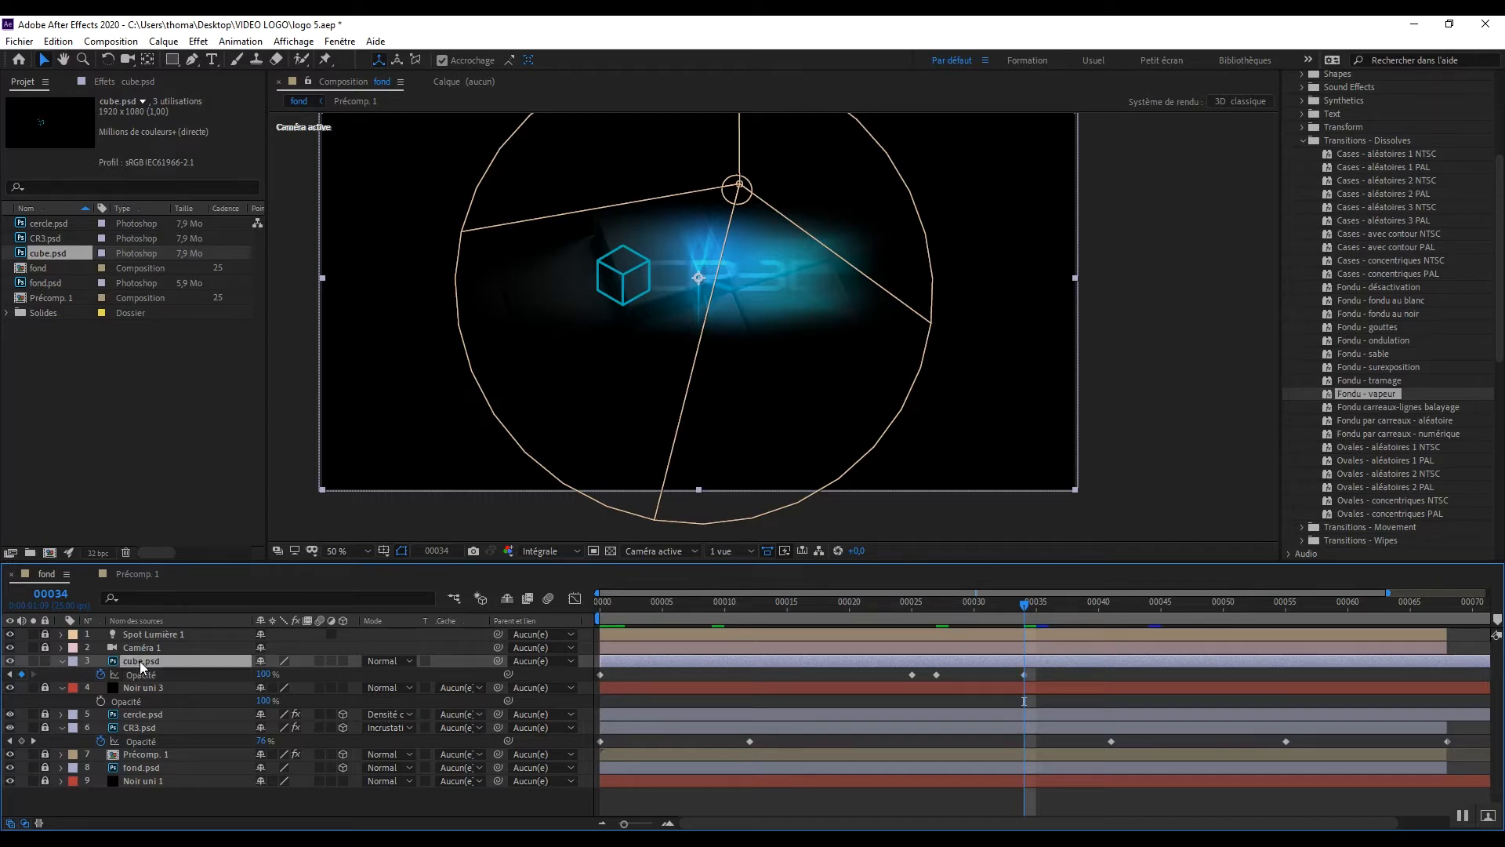
left_click(320, 661)
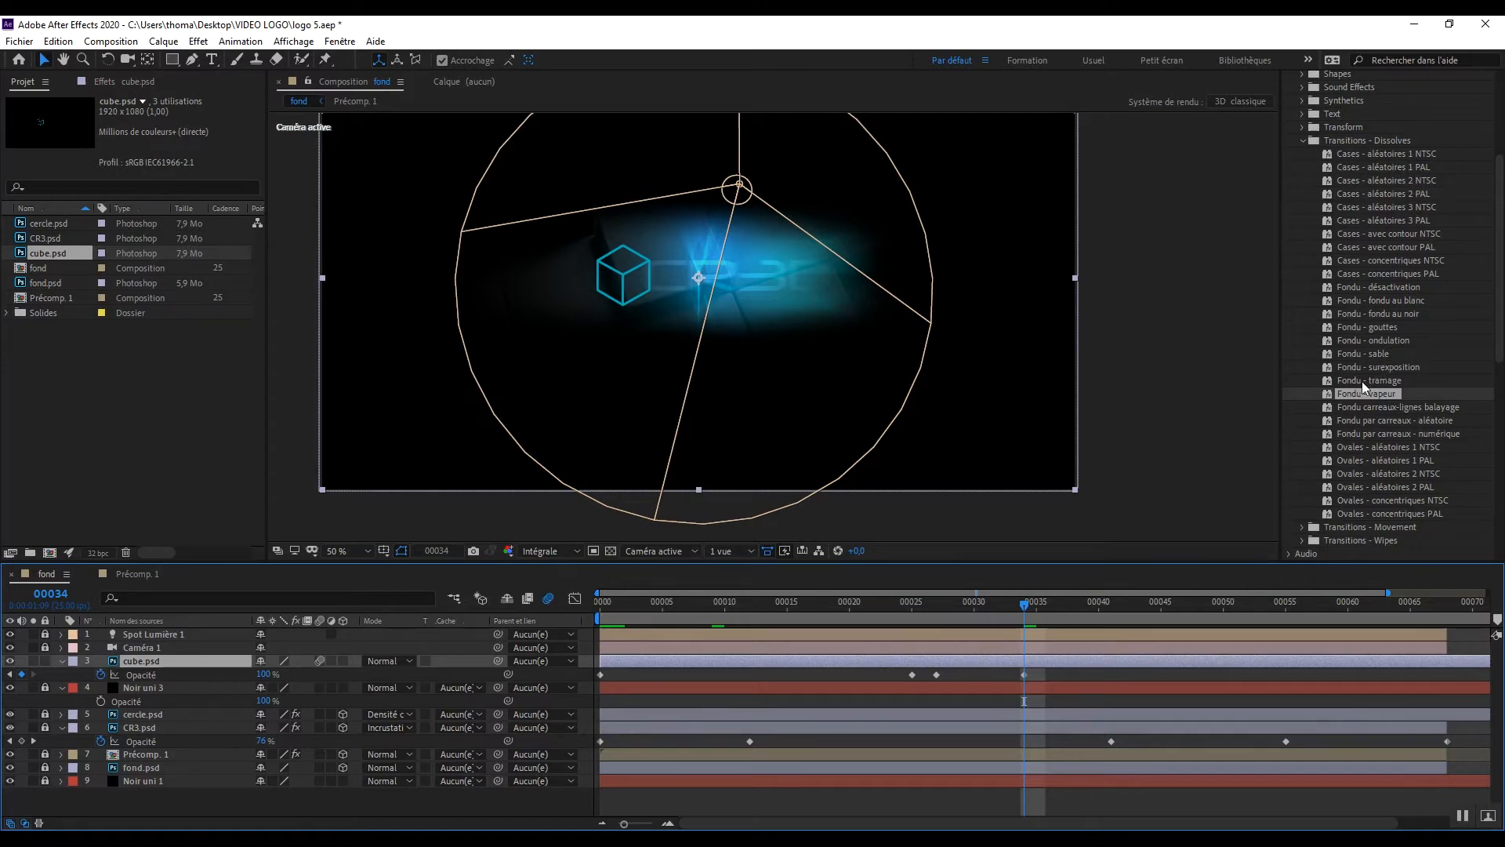
Step: Apply the Fondu - vapeur transition preset to the cube.psd layer
scroll(1398, 255, "up", 4)
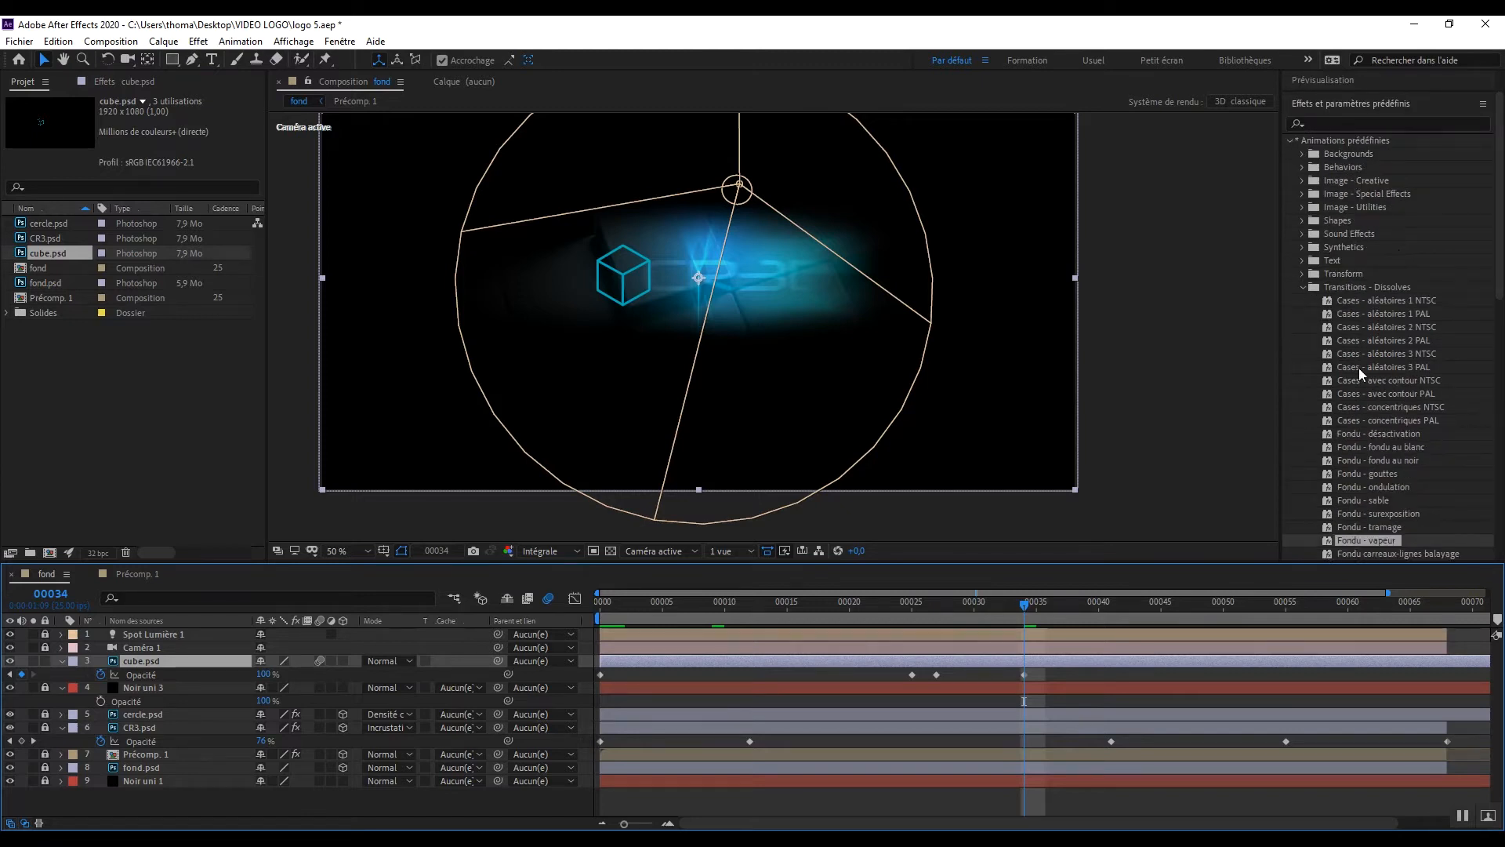
scroll(1339, 193, "up", 2)
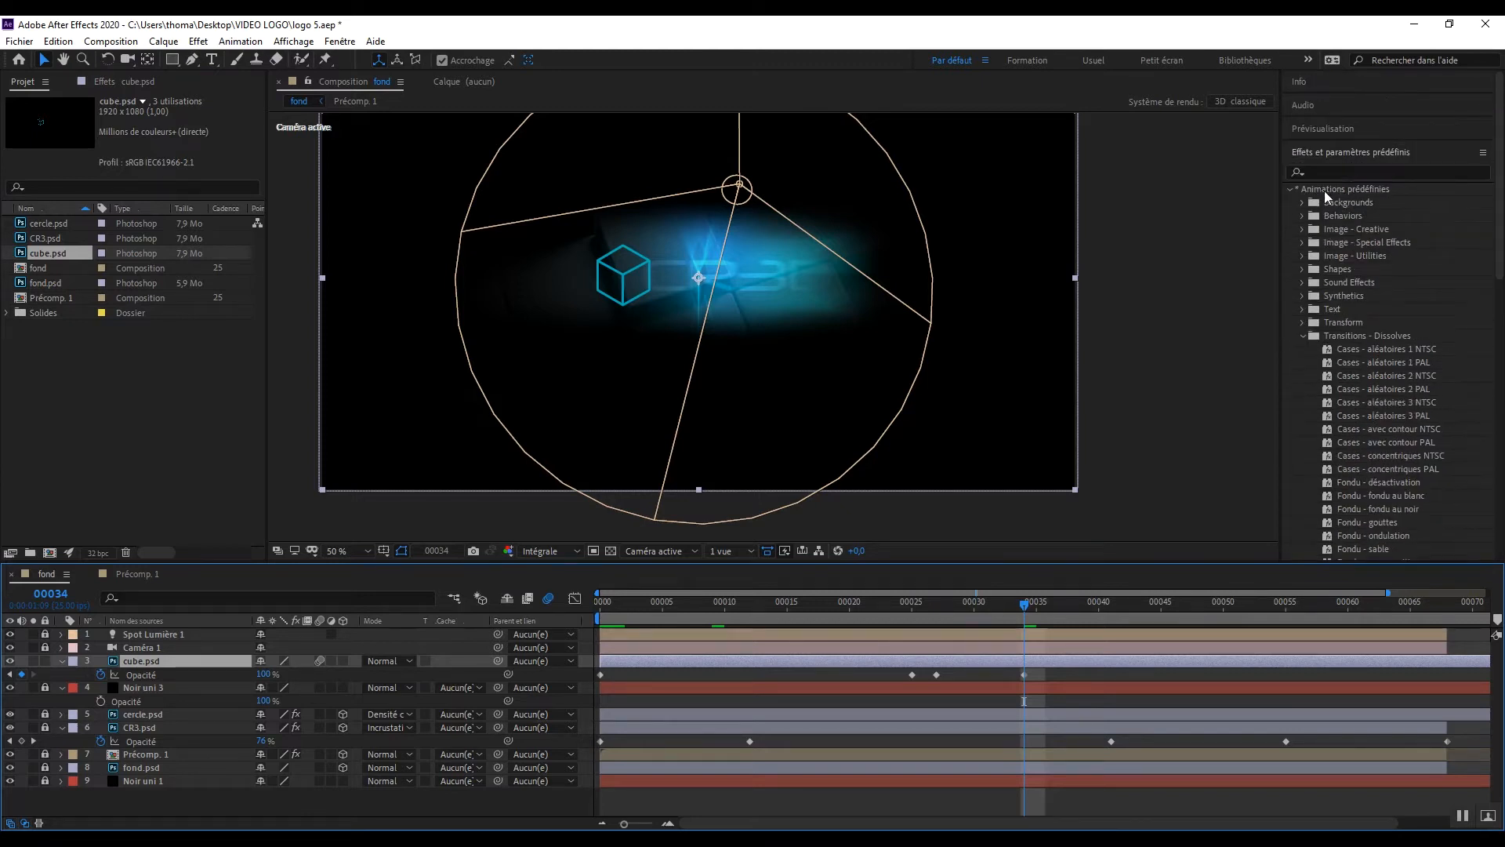
scroll(1372, 268, "down", 4)
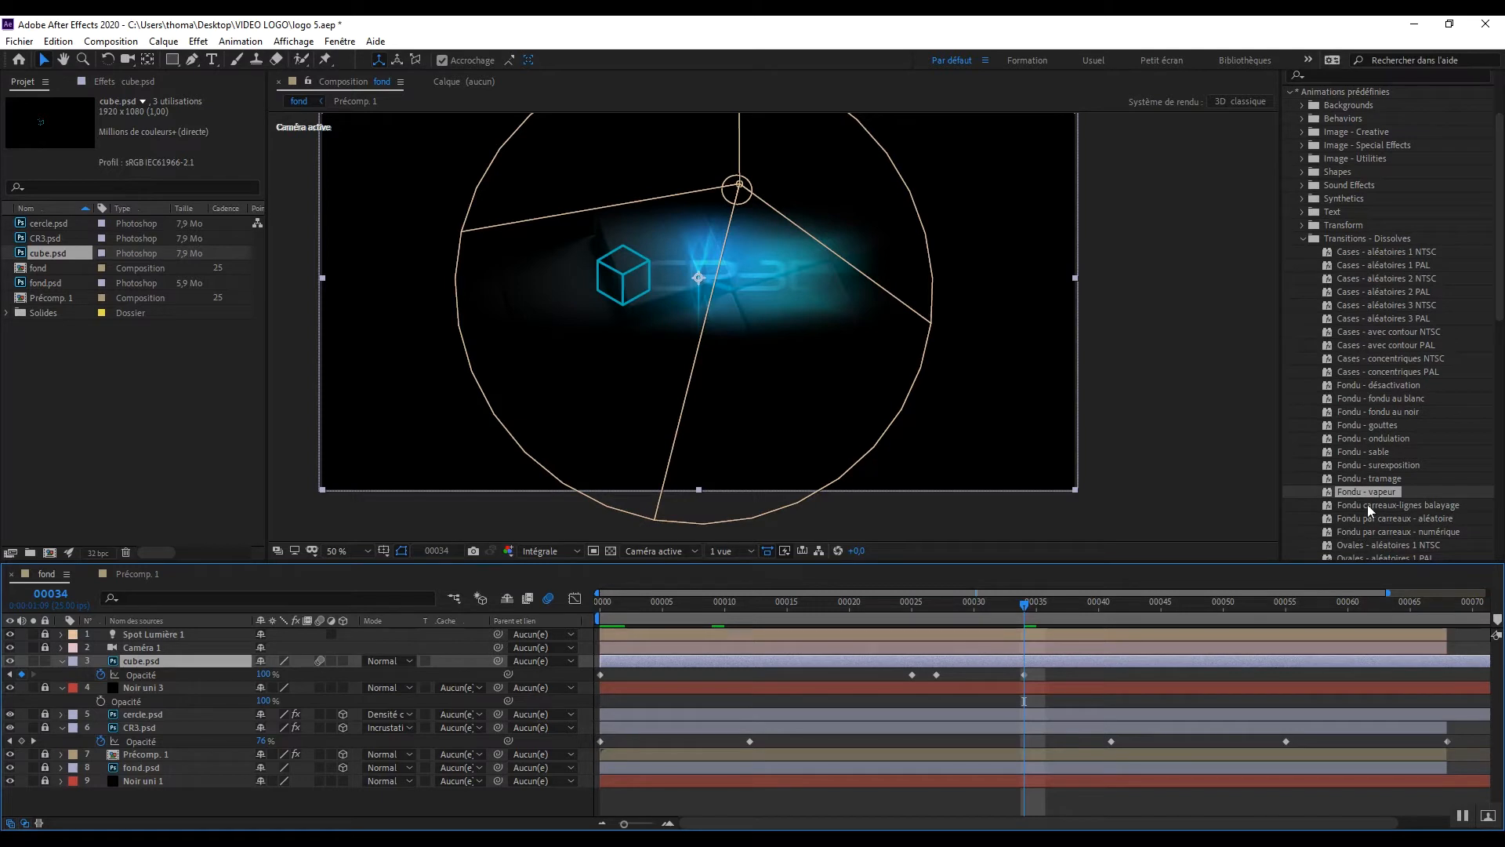
left_click_drag(1368, 488, 193, 665)
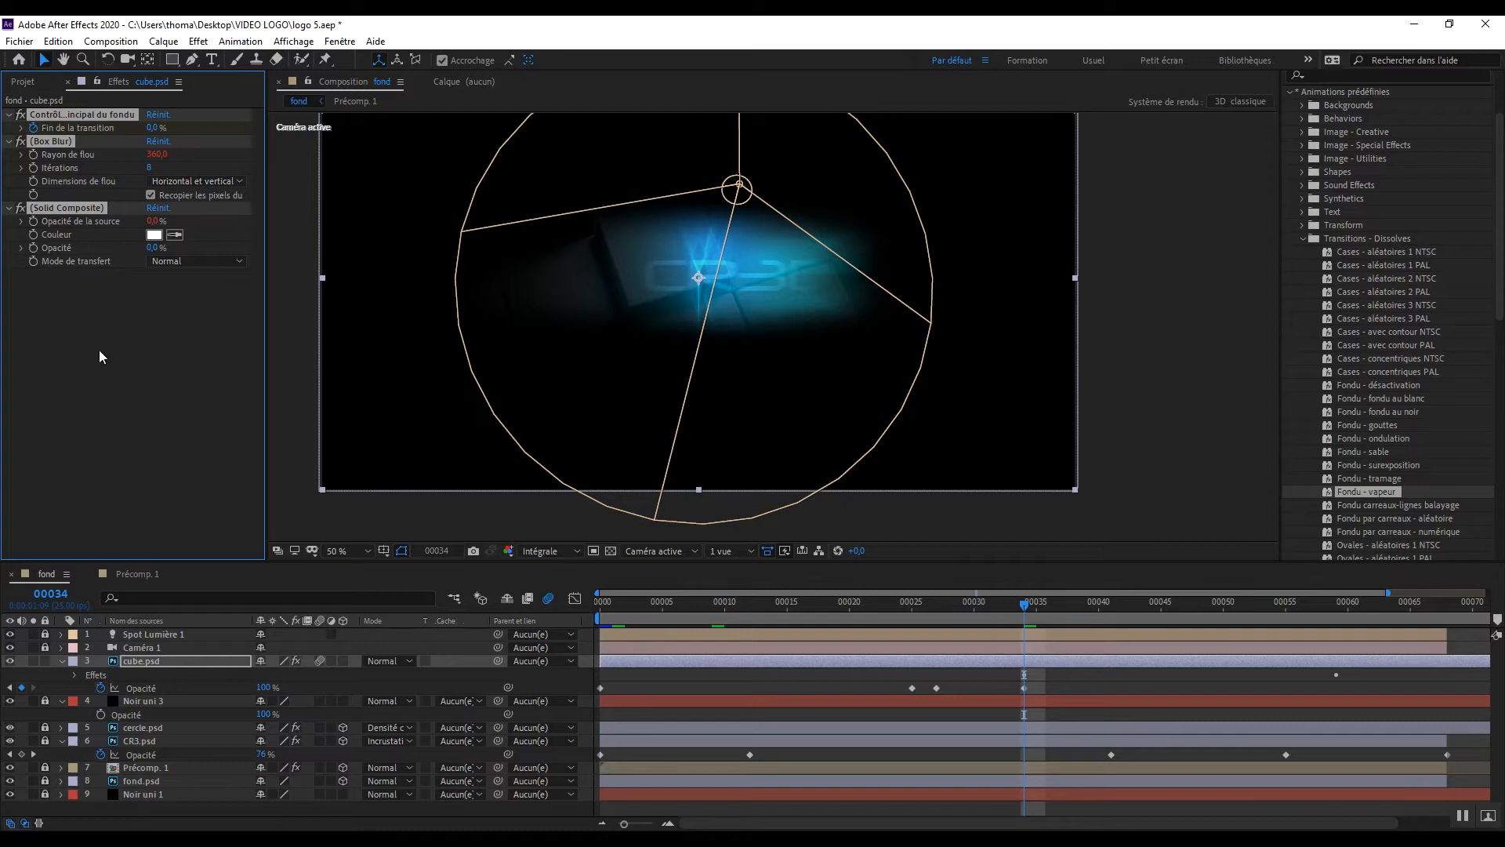
Step: Move the first Fin de la transition keyframe of cube.psd's Contrôle principal du fondu effect to frame 0
left_click(74, 676)
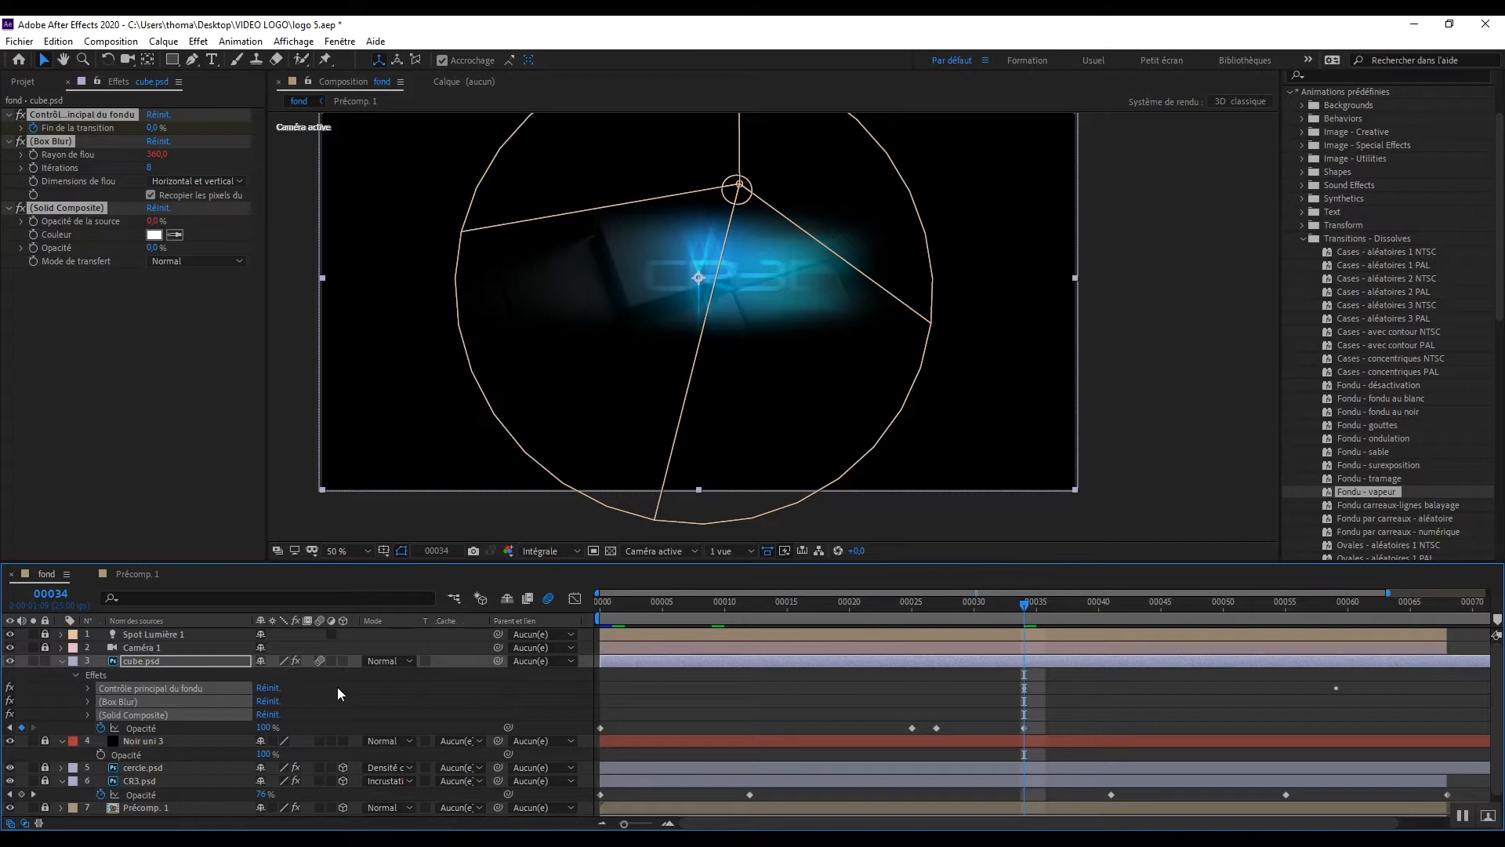
left_click(87, 688)
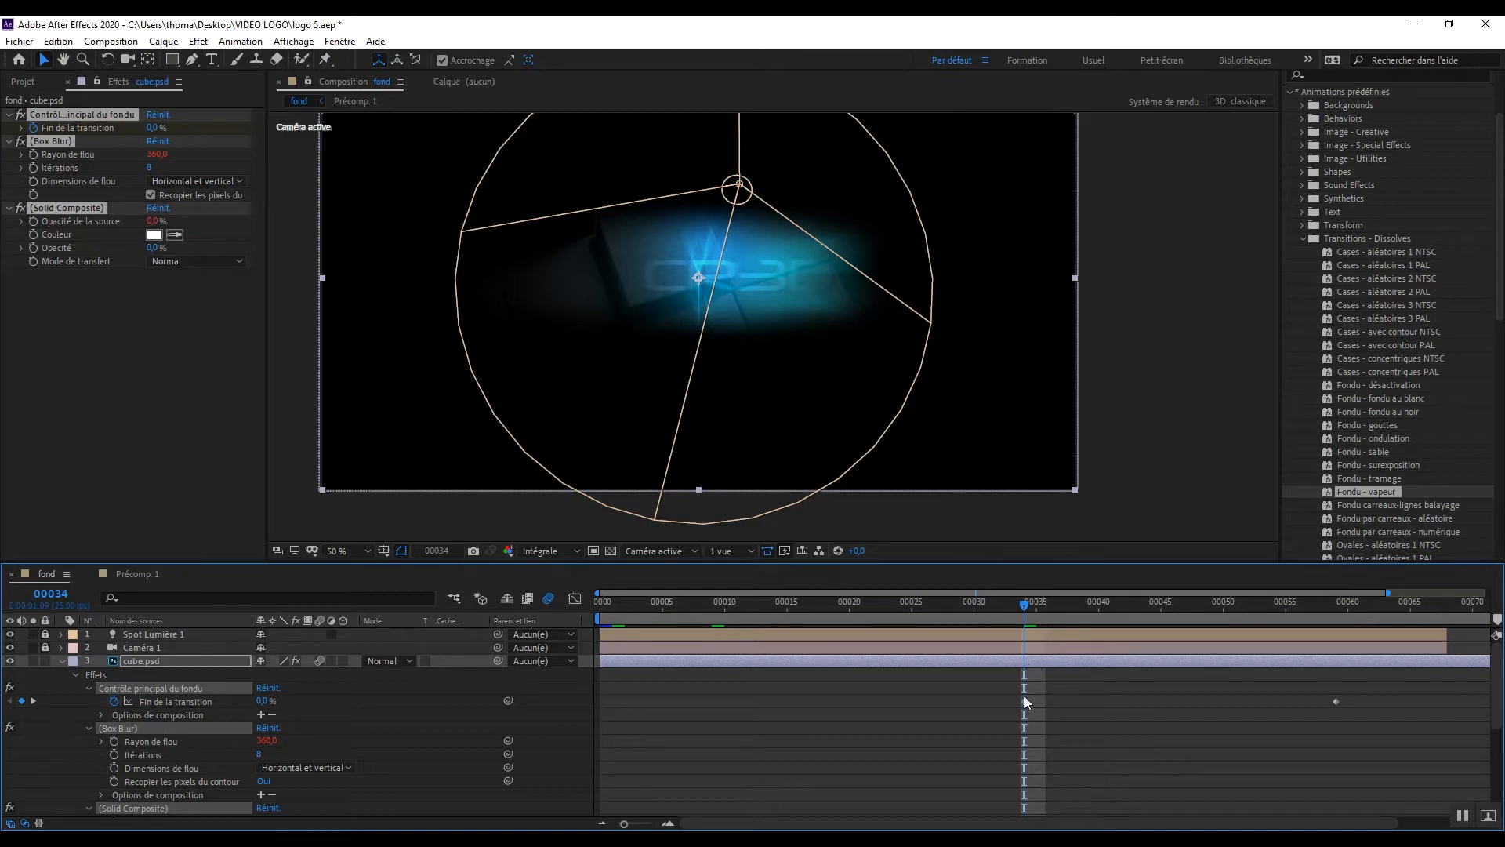
left_click_drag(1026, 701, 601, 725)
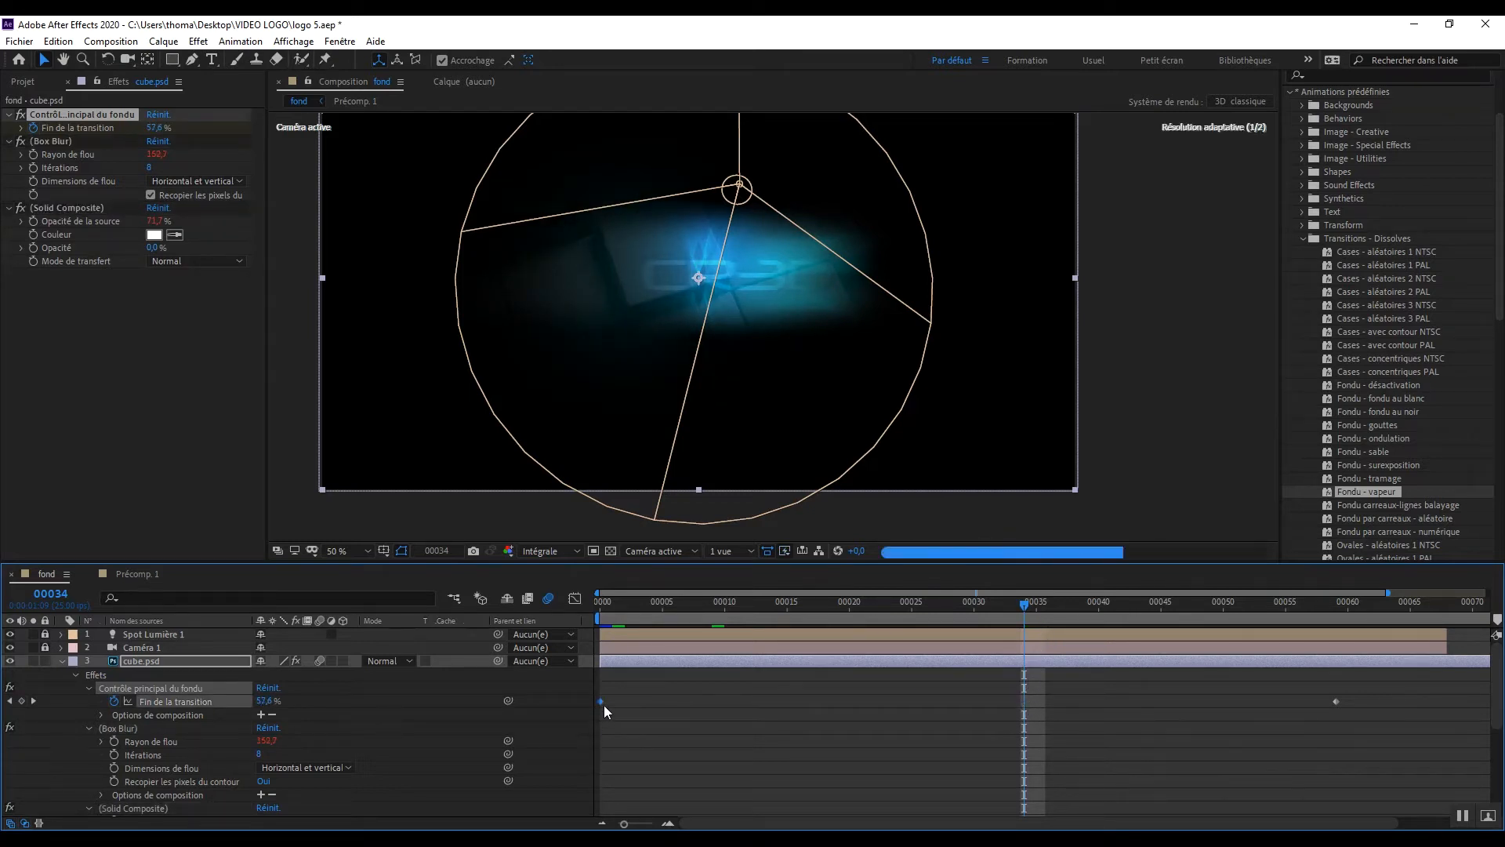
left_click_drag(1001, 613, 607, 646)
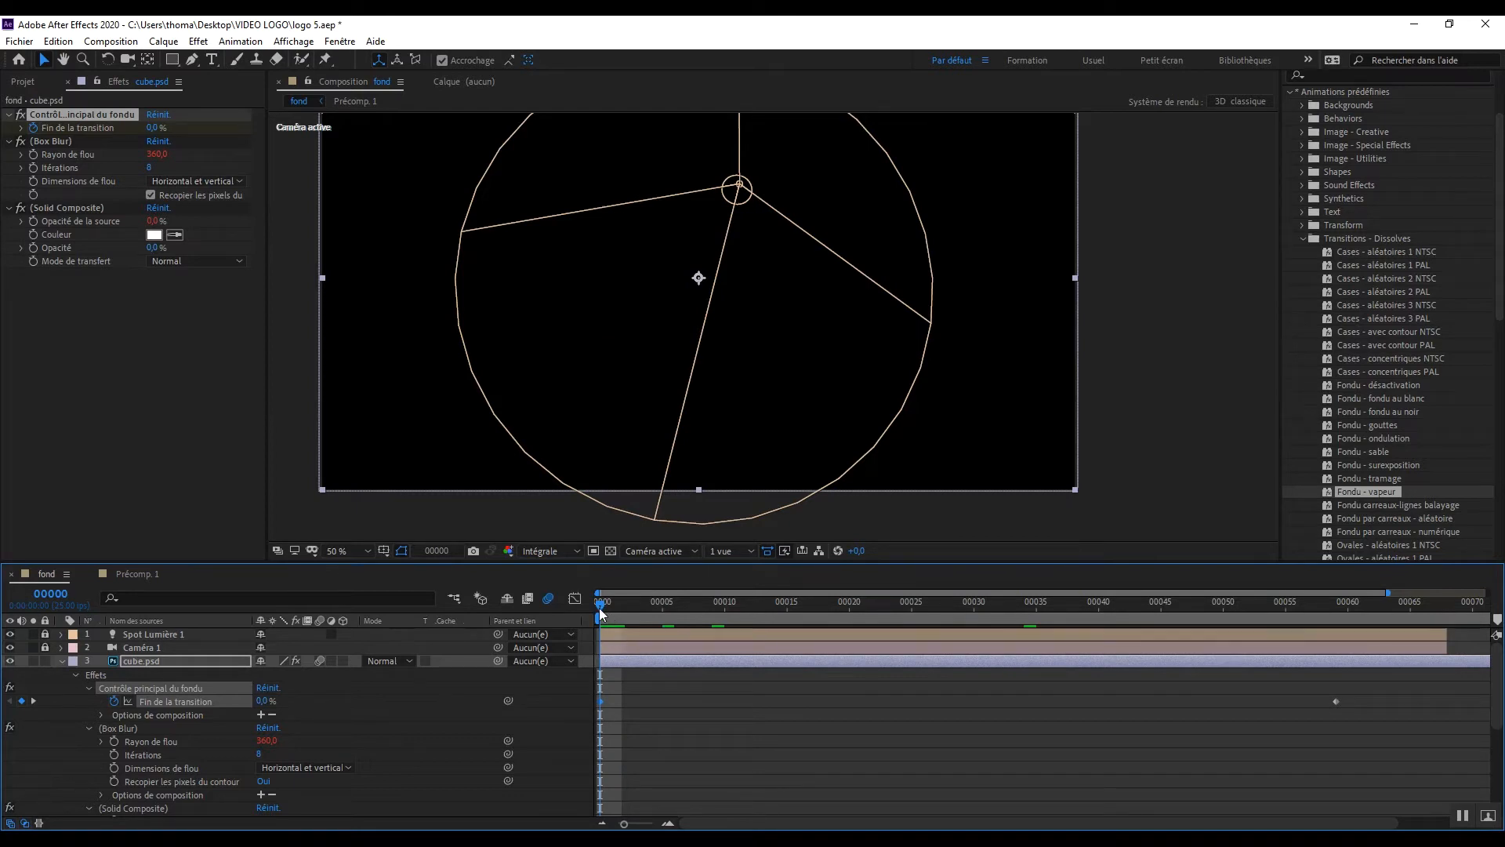
Step: Add a Fin de la transition keyframe on cube.psd at frame 26 and move the last one to frame 34
left_click_drag(599, 608, 923, 620)
left_click(21, 700)
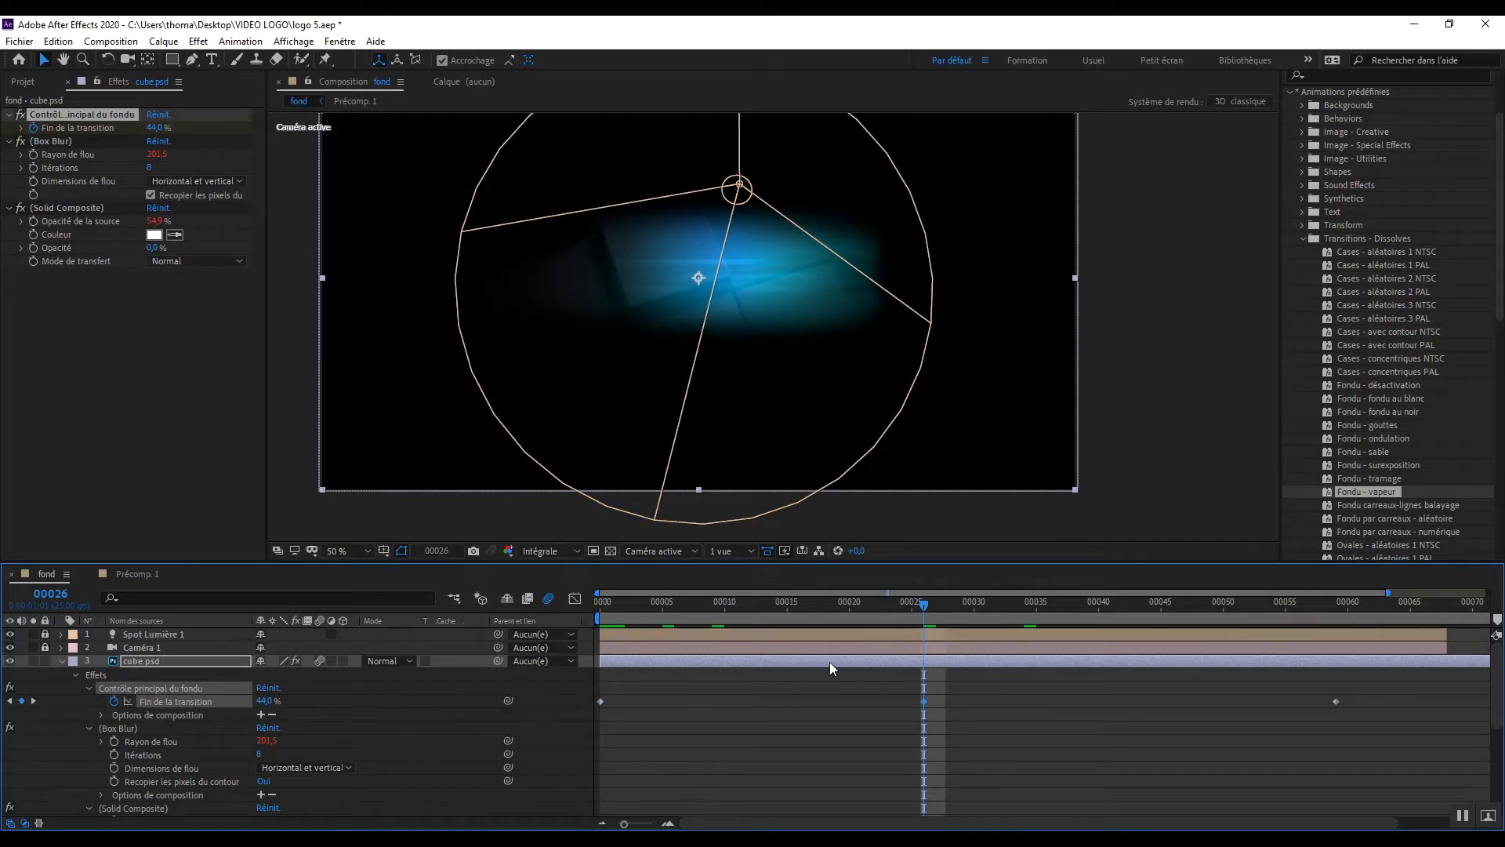
left_click_drag(938, 604, 1031, 616)
left_click(1335, 701)
left_click_drag(1336, 702, 1023, 708)
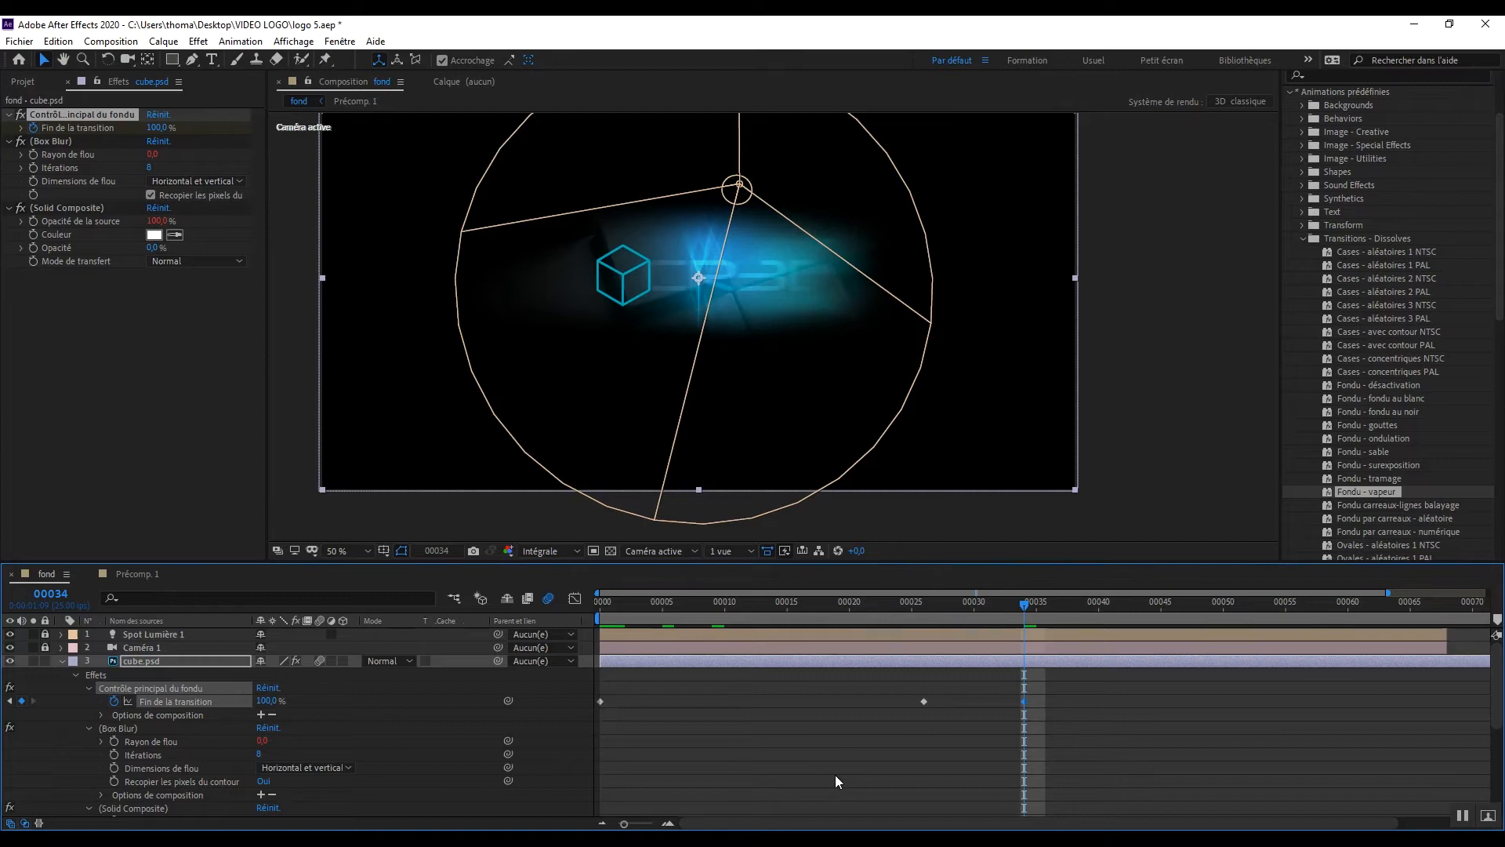
Step: Preview the cube fade animation from frame 0
left_click_drag(1025, 606, 484, 615)
left_click(1212, 425)
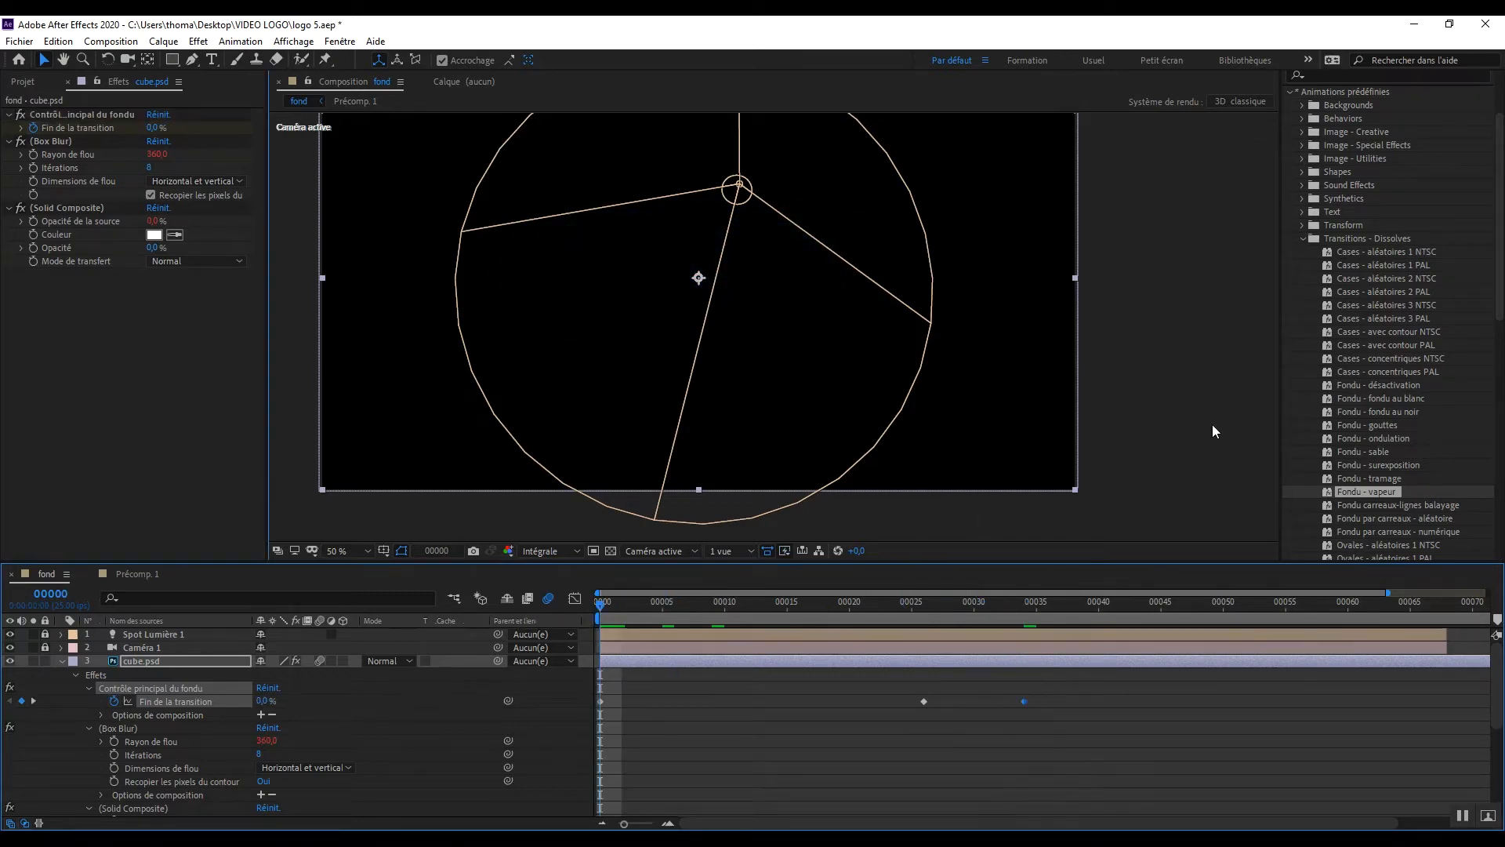
key("space")
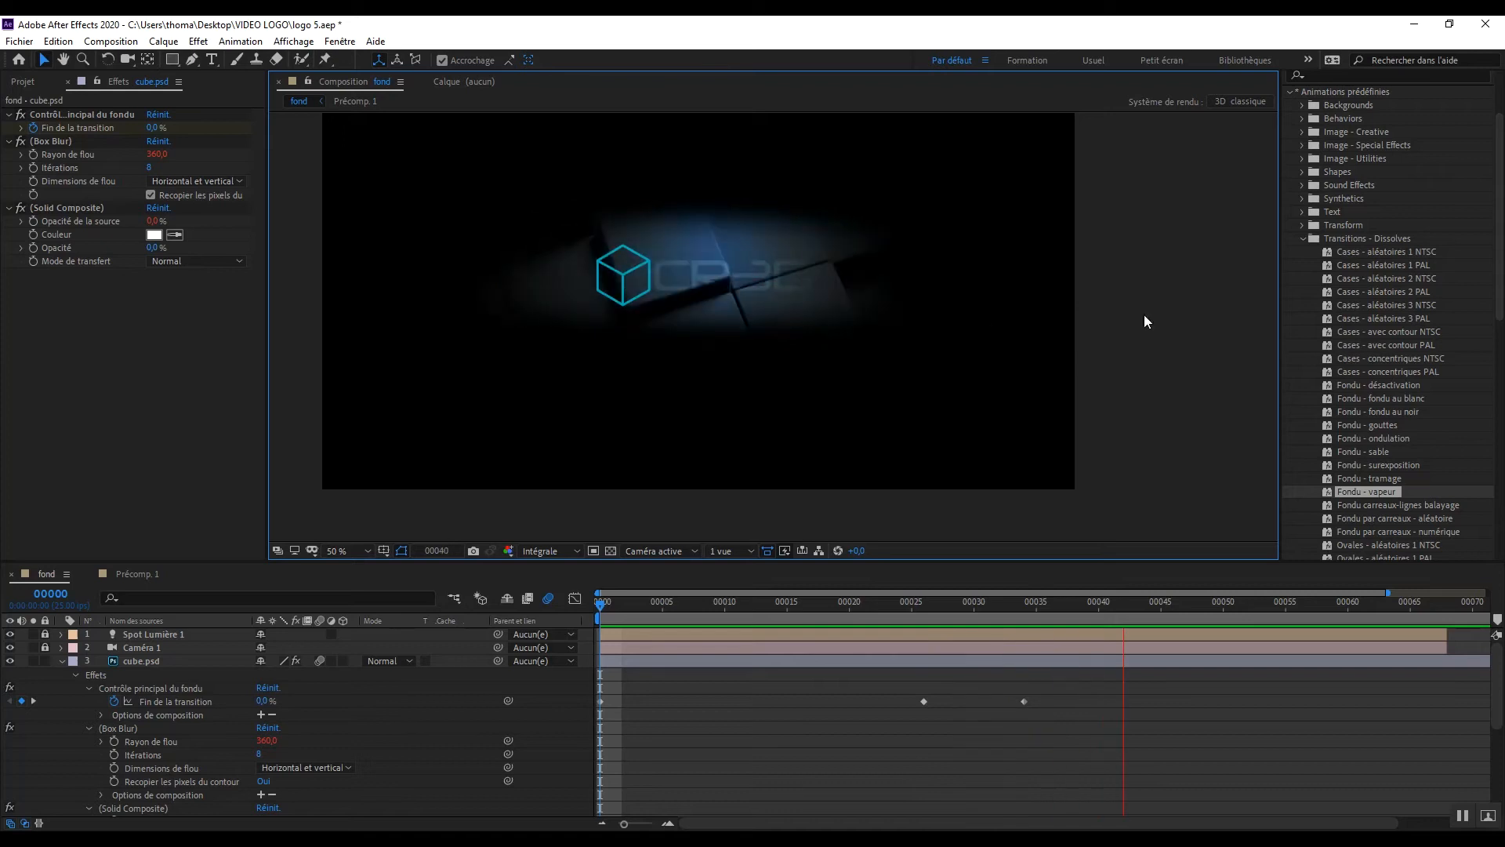
key("space")
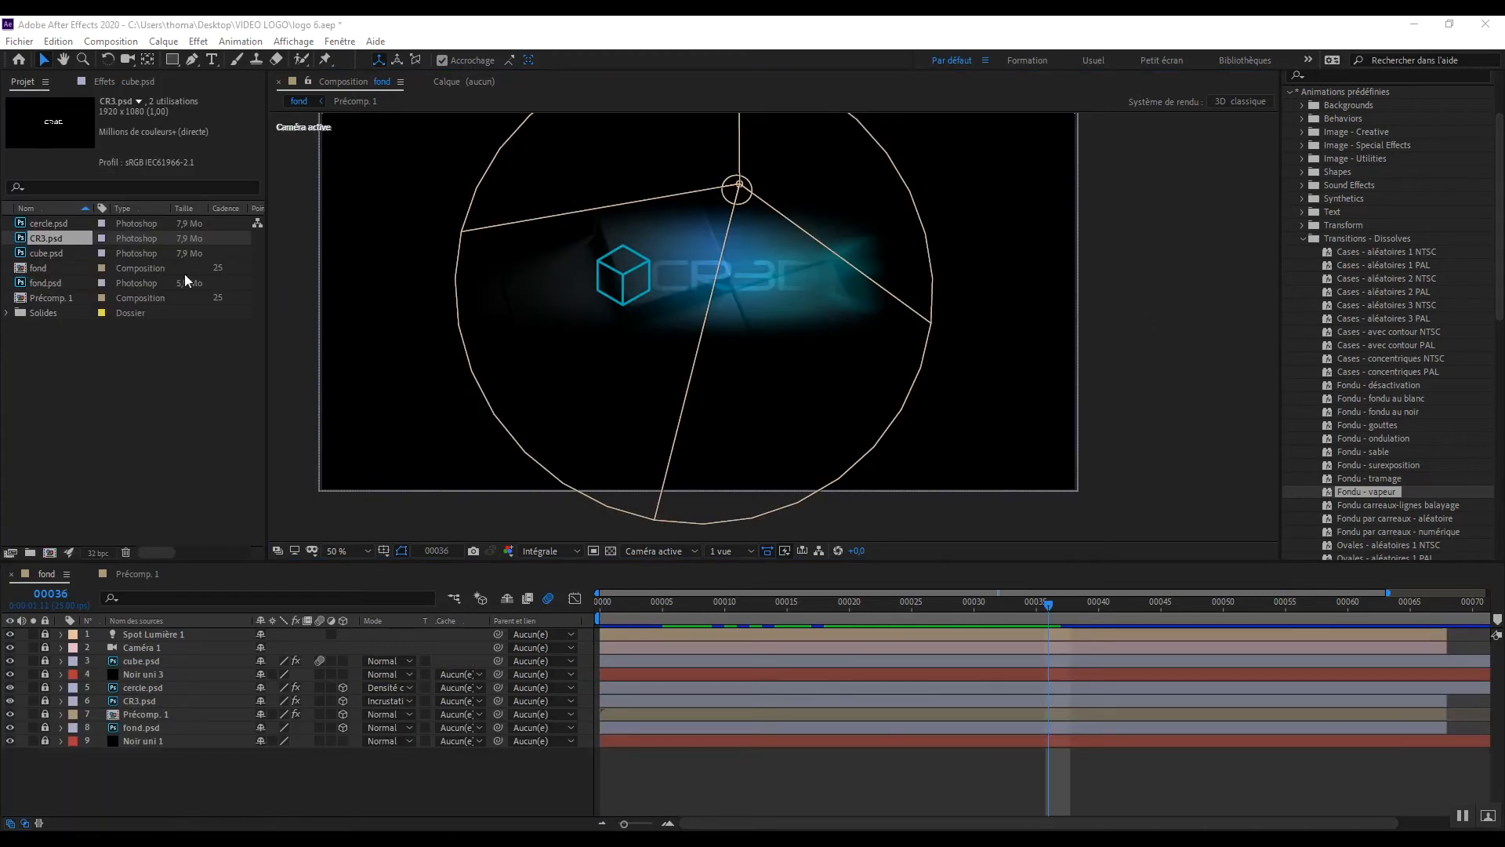
Step: Place CR3.psd above the cube.psd layer and keyframe its opacity from 0% at frame 28 to 100% at frame 35
left_click_drag(49, 237, 205, 652)
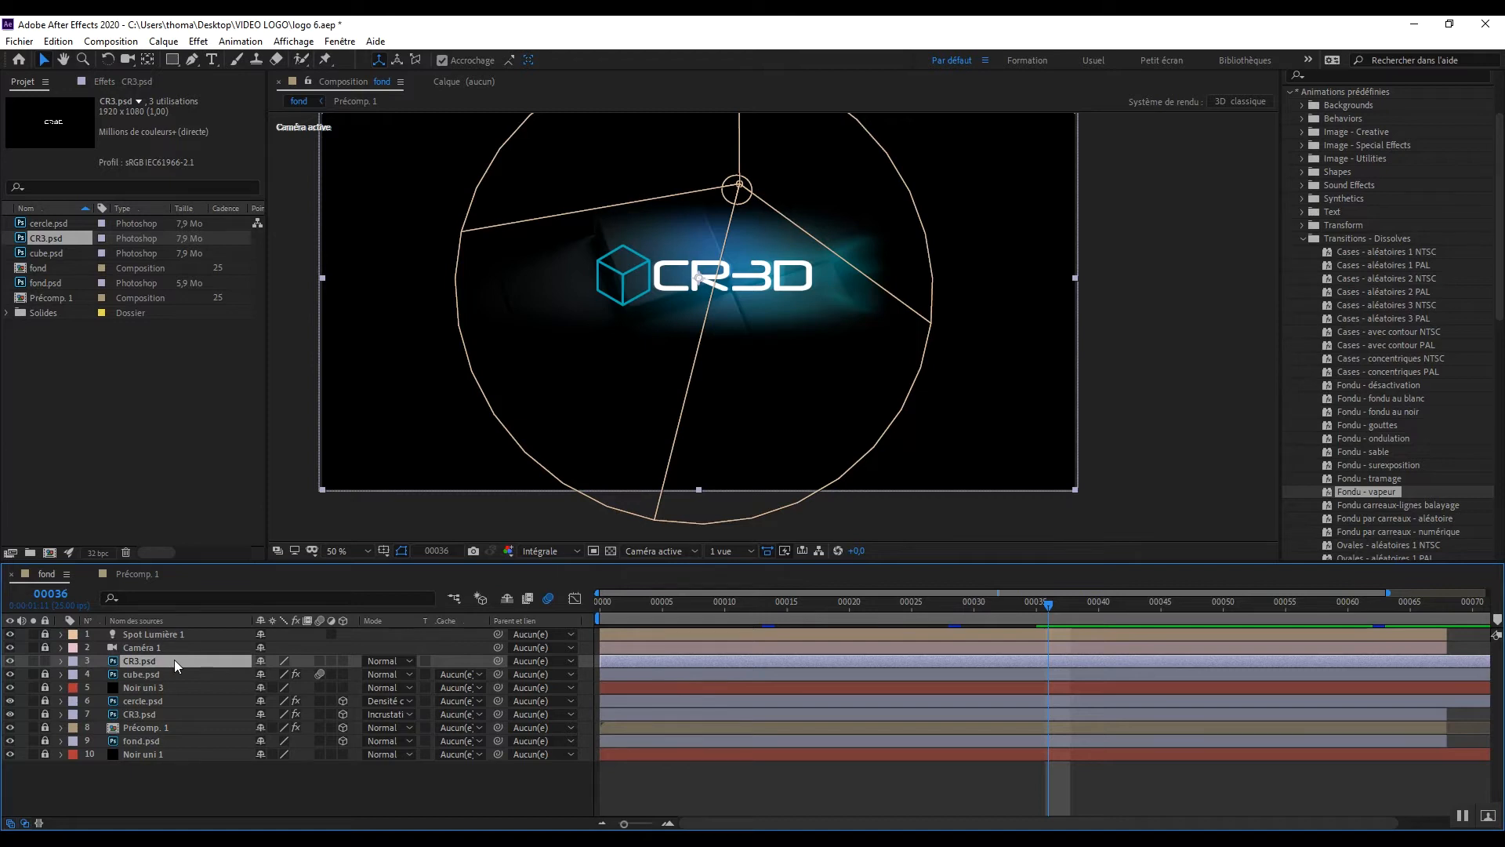
key("t")
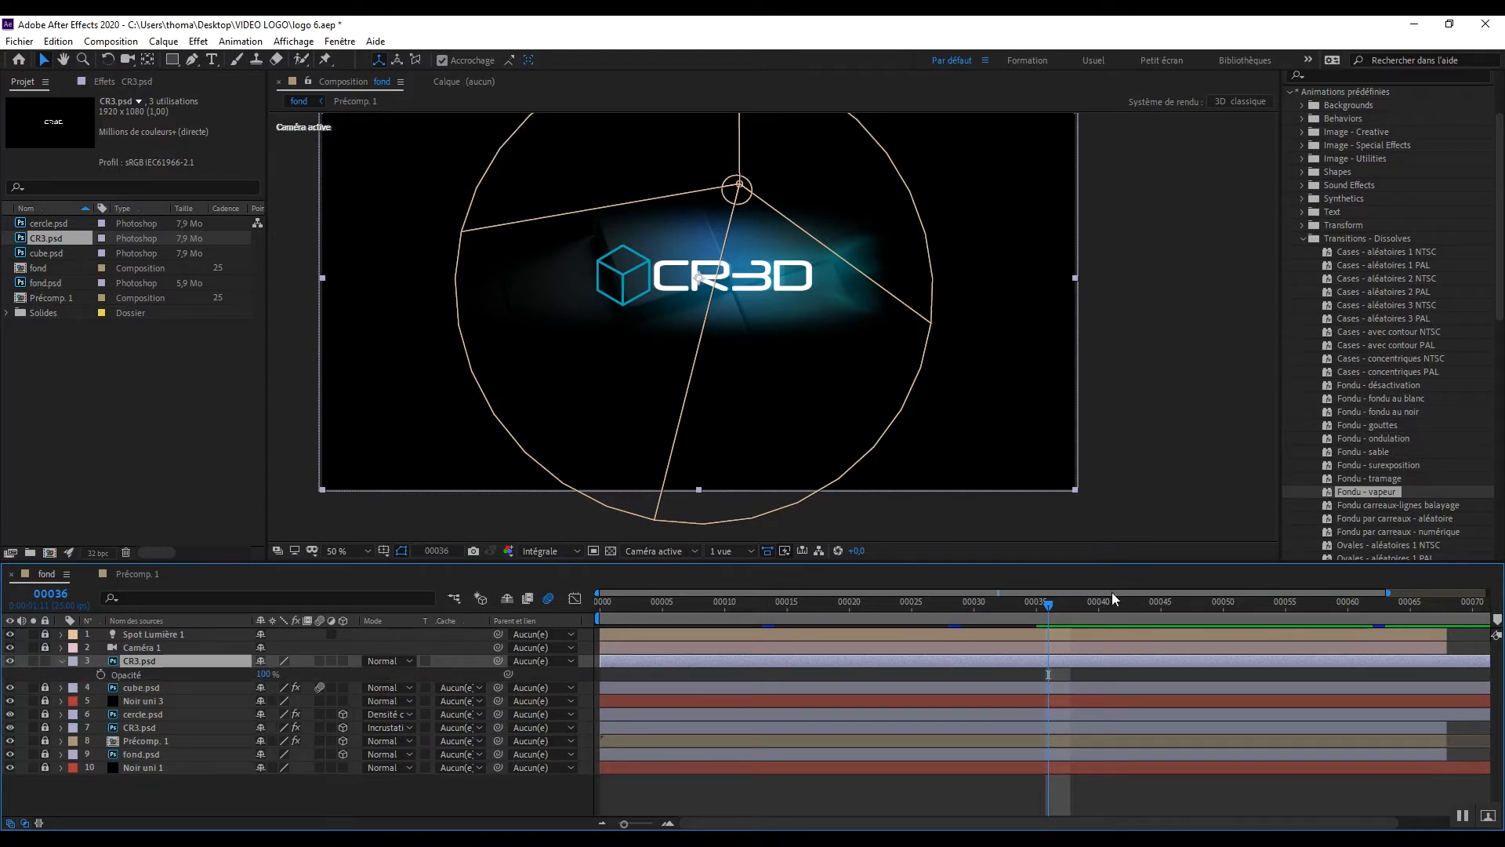
left_click_drag(1044, 605, 942, 614)
left_click_drag(263, 676, 188, 676)
left_click(100, 674)
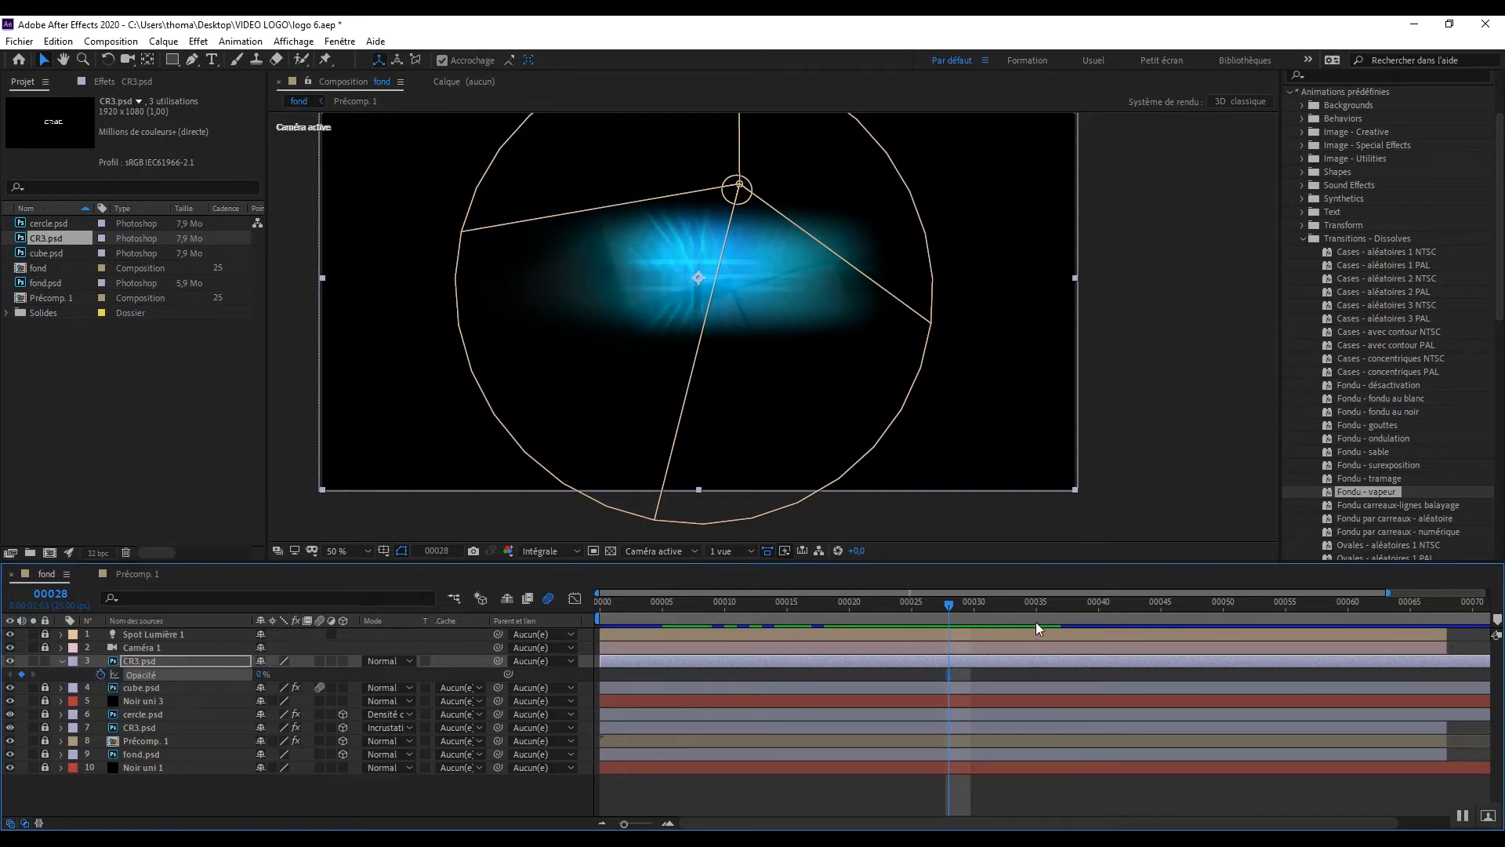
left_click_drag(948, 604, 1042, 614)
left_click_drag(264, 676, 483, 684)
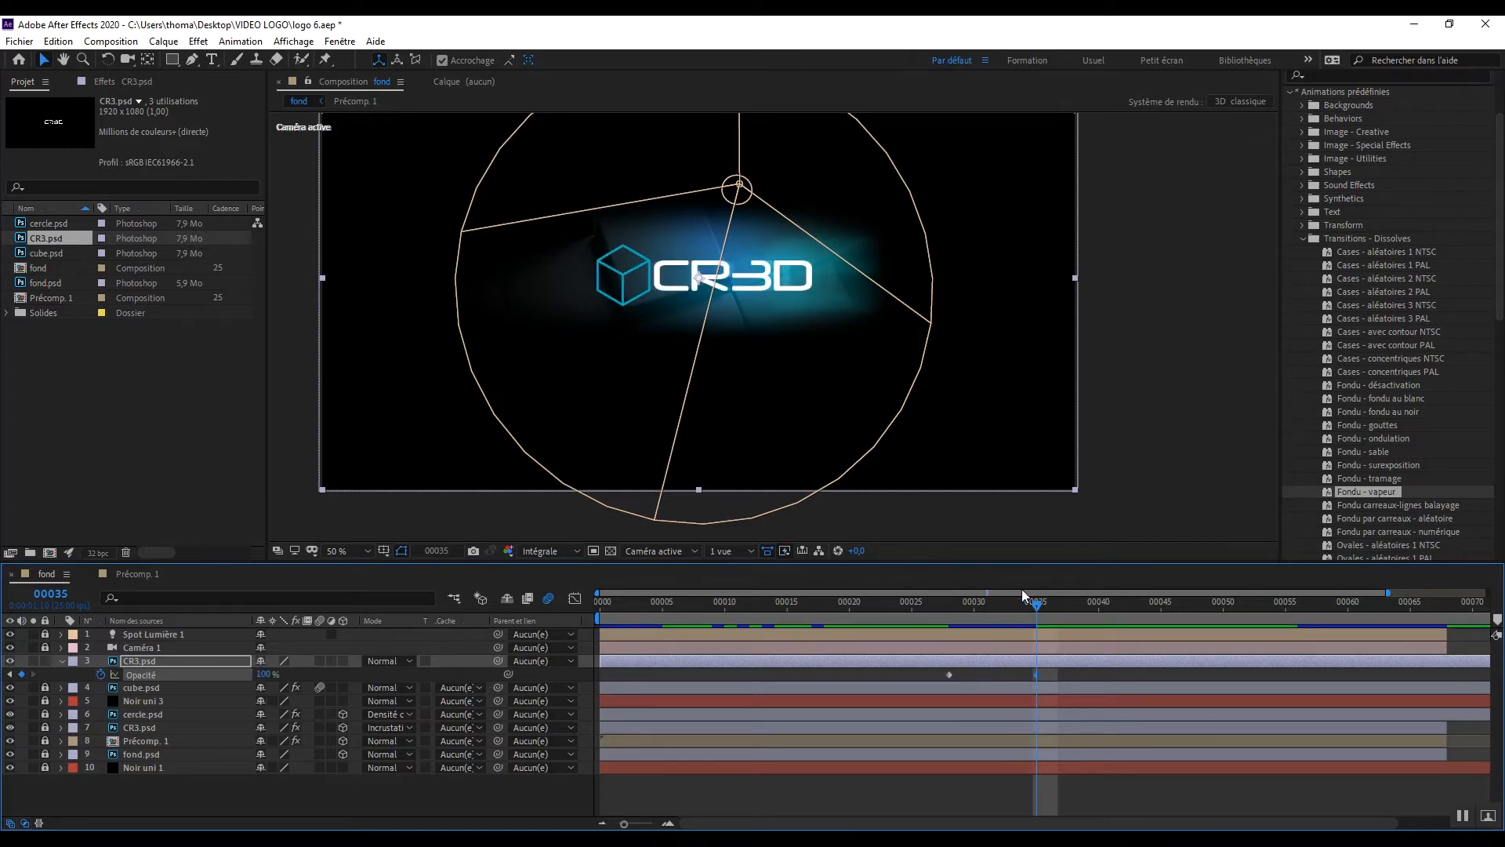
Step: Preview the CR3.psd text fade from about frame 22
key("space")
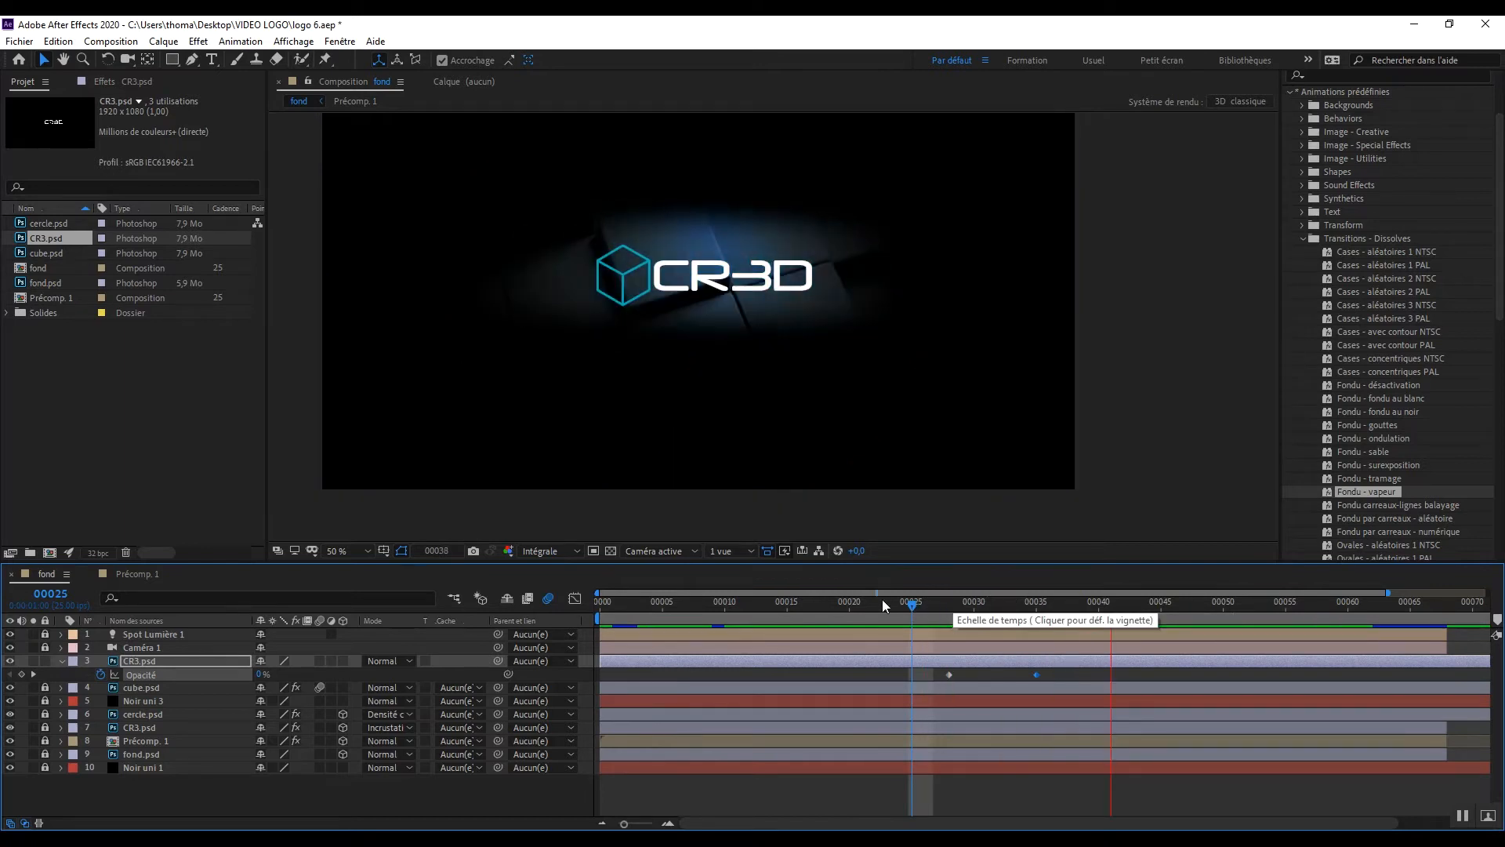
left_click(876, 604)
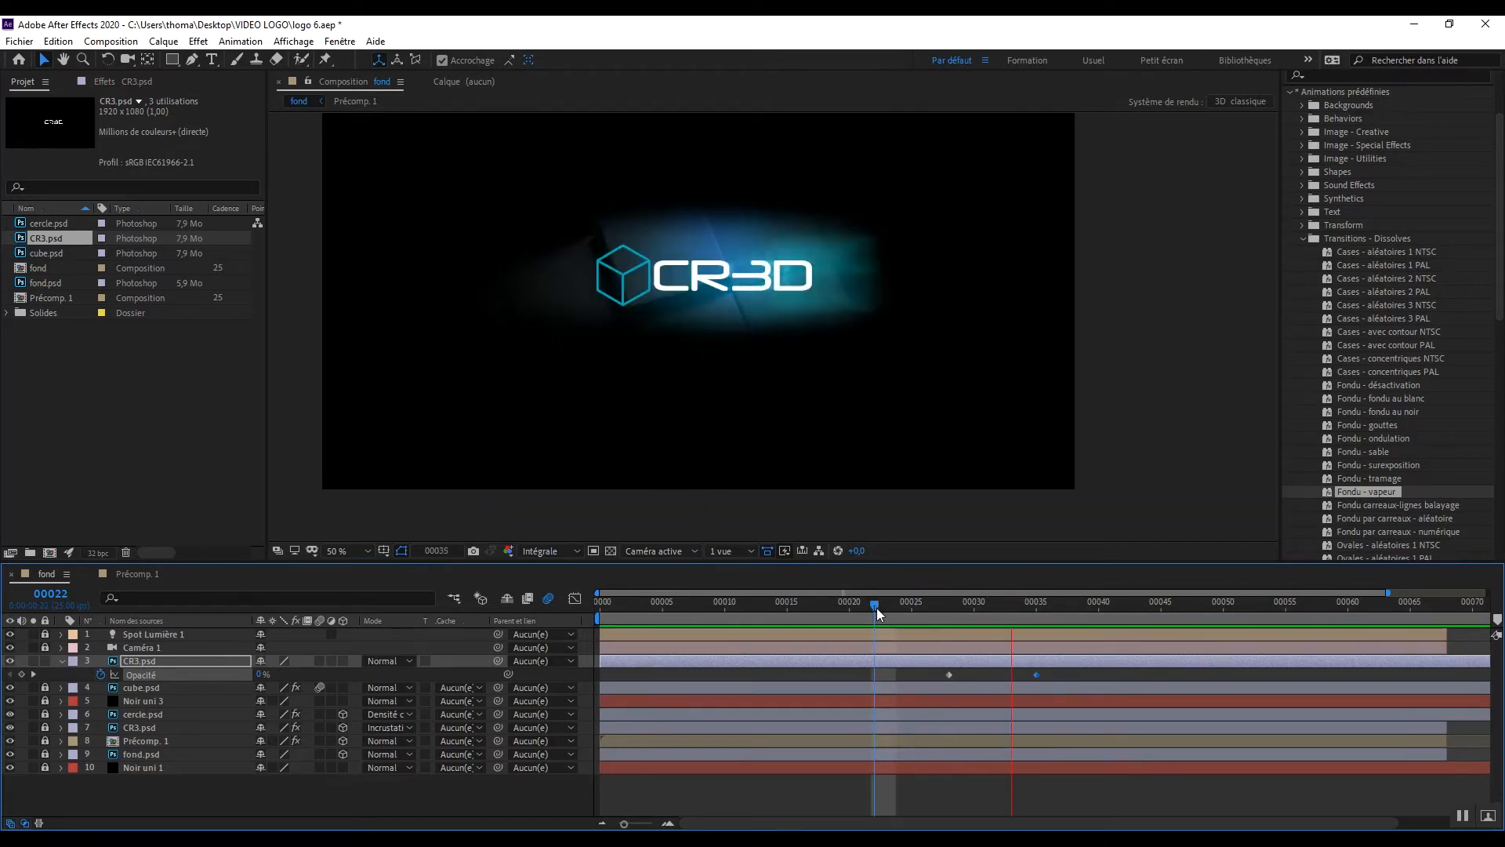
key("space")
key("space")
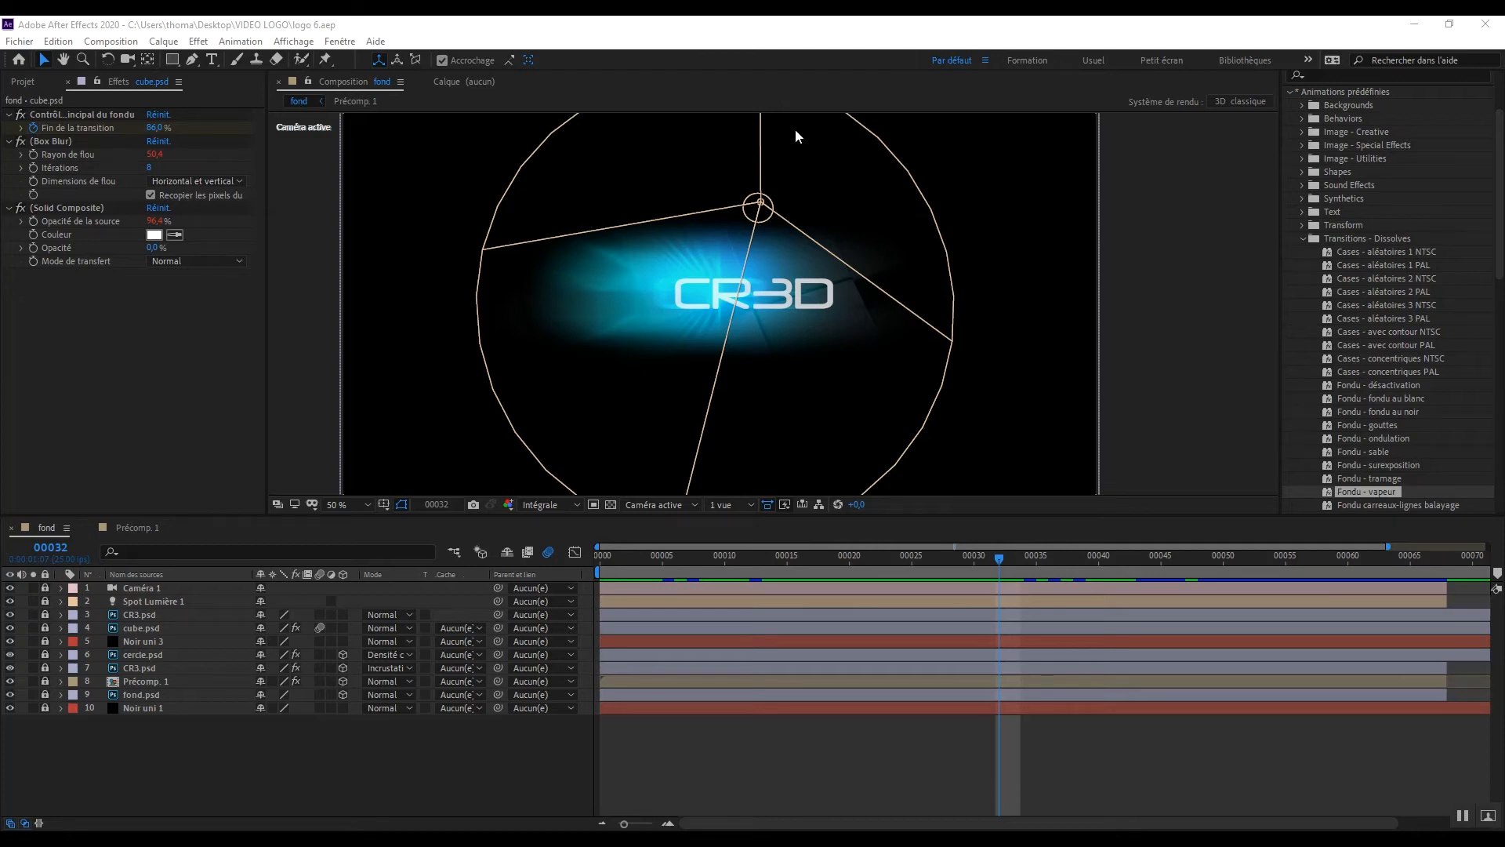
Step: Go to frame 31, create a new black solid and place it between the Caméra 1 and Spot Lumière 1 layers
left_click_drag(999, 559, 875, 558)
left_click(998, 558)
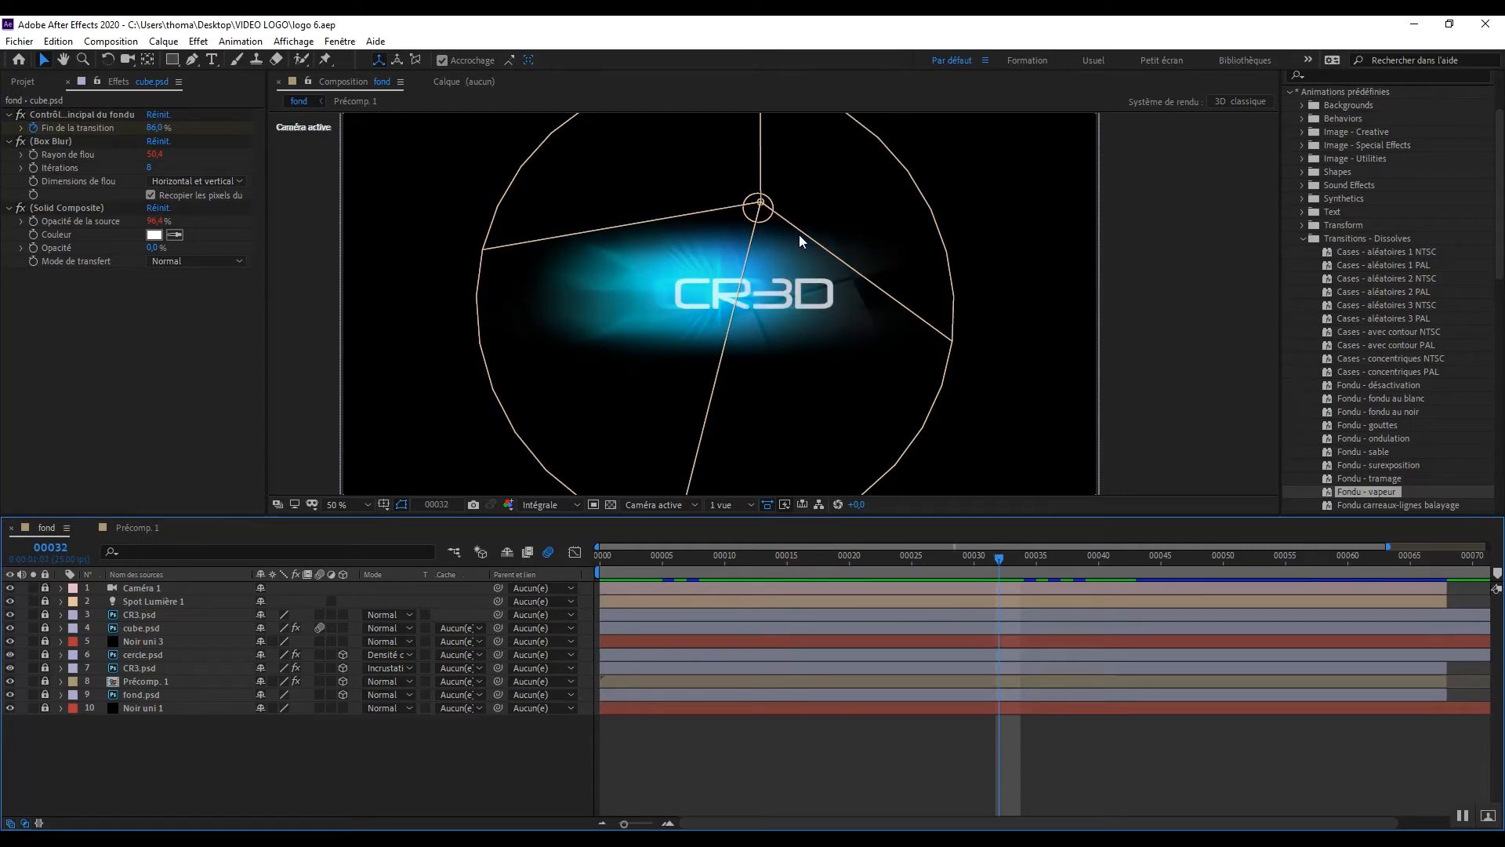
mouse_move(997, 556)
left_mouse_down()
mouse_move(641, 553)
mouse_move(986, 557)
left_mouse_up()
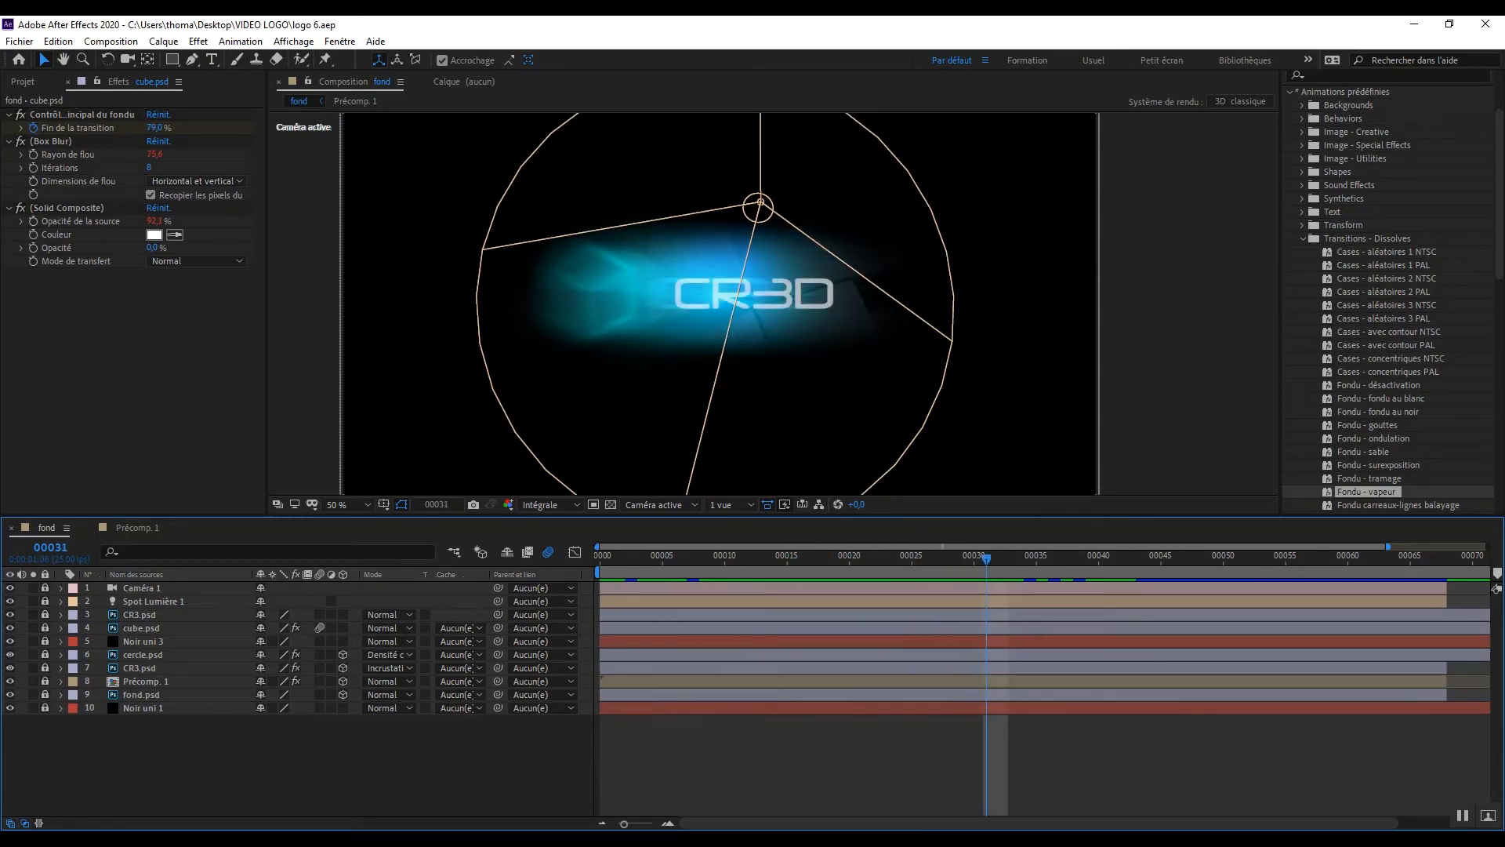
right_click(205, 763)
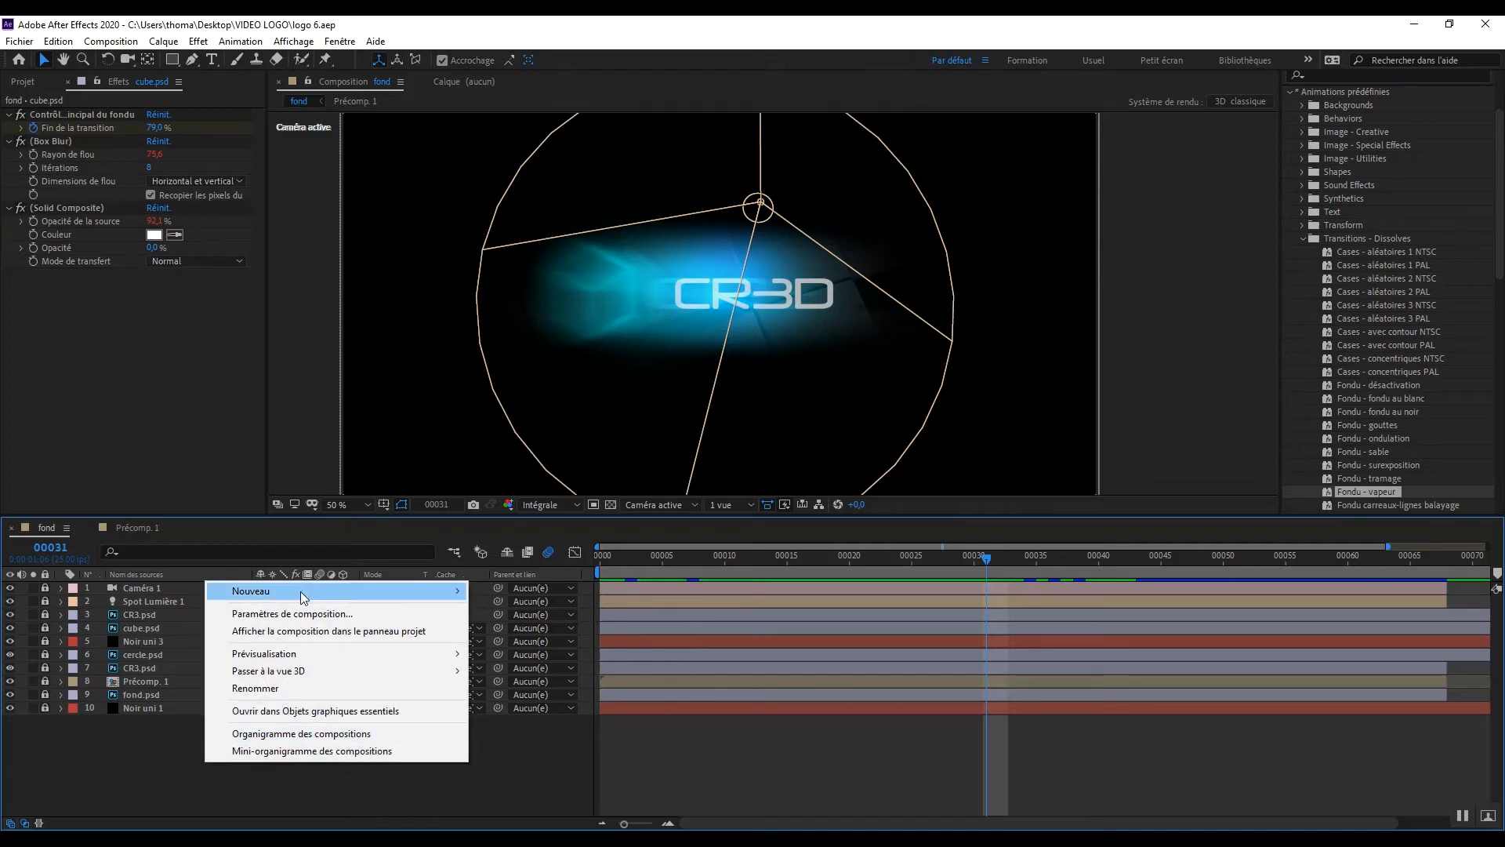
mouse_move(300, 591)
left_click(543, 627)
left_click(834, 568)
left_click_drag(185, 591, 190, 606)
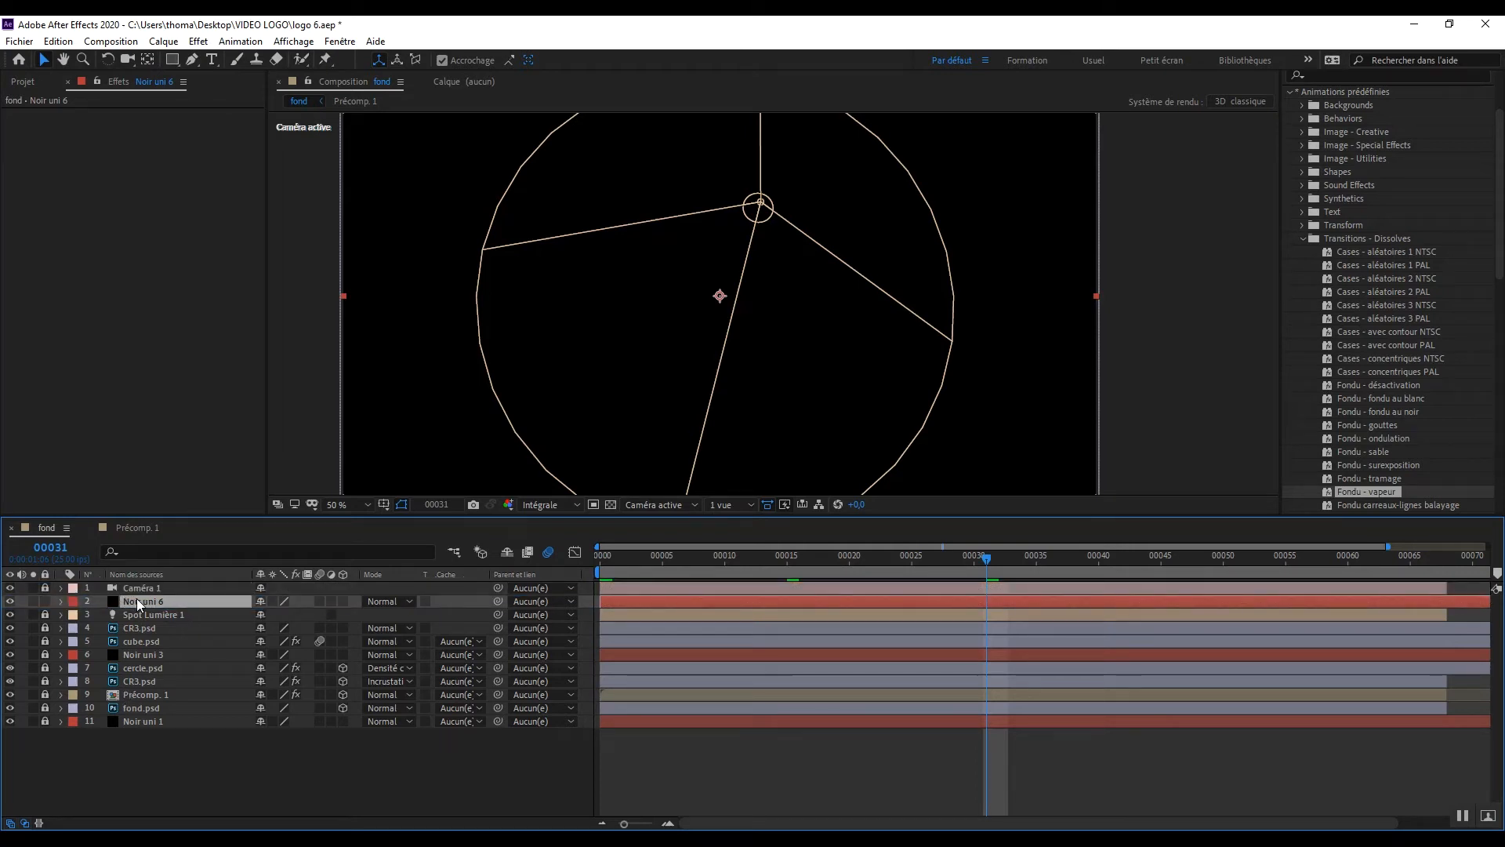
Step: Make the Noir uni 6 layer 3D and apply the Lumière parasite effect to it
left_click(343, 601)
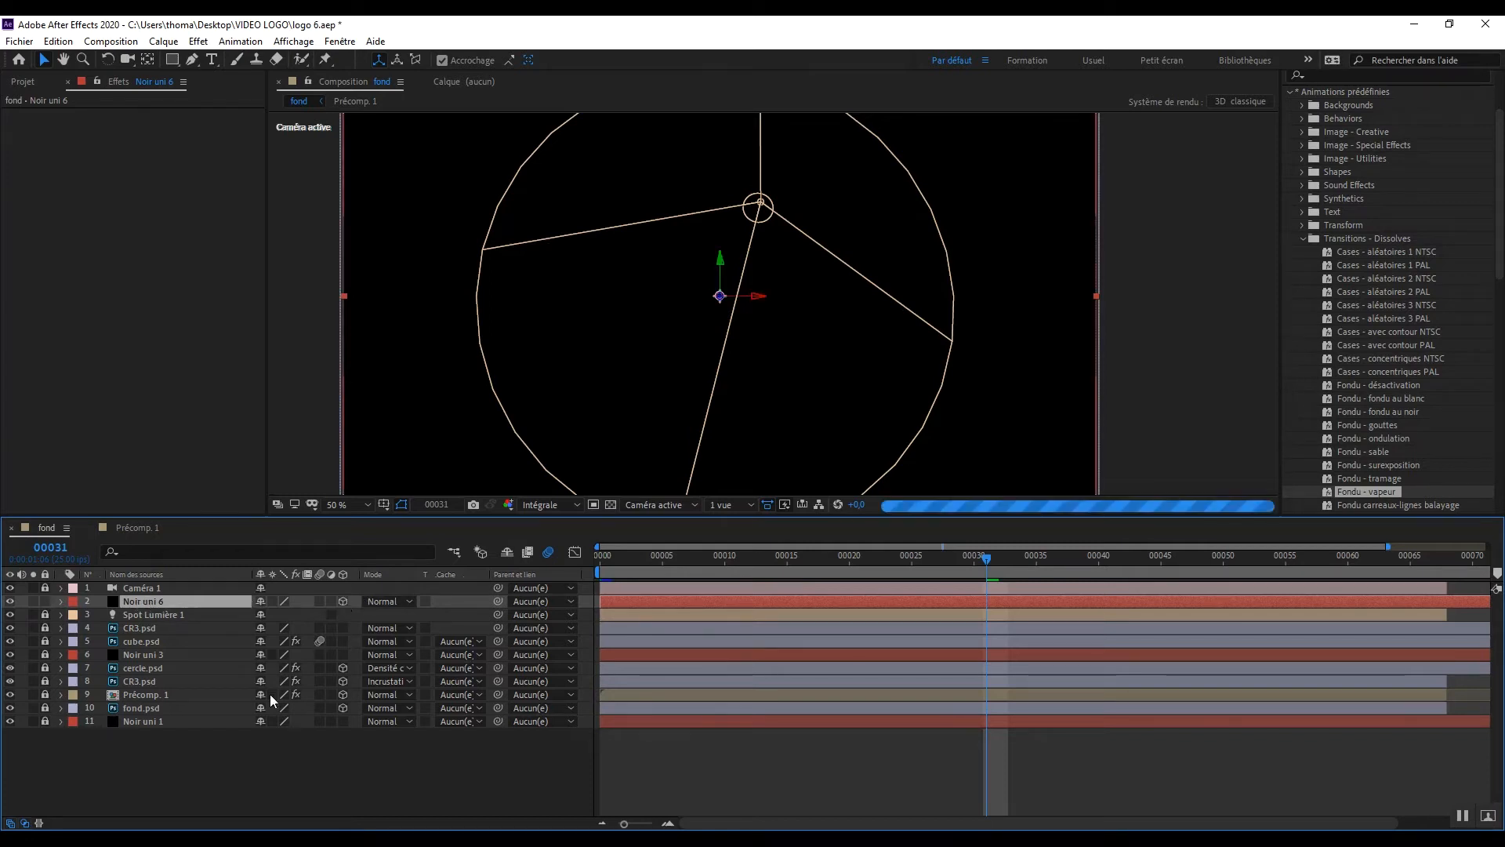
right_click(182, 599)
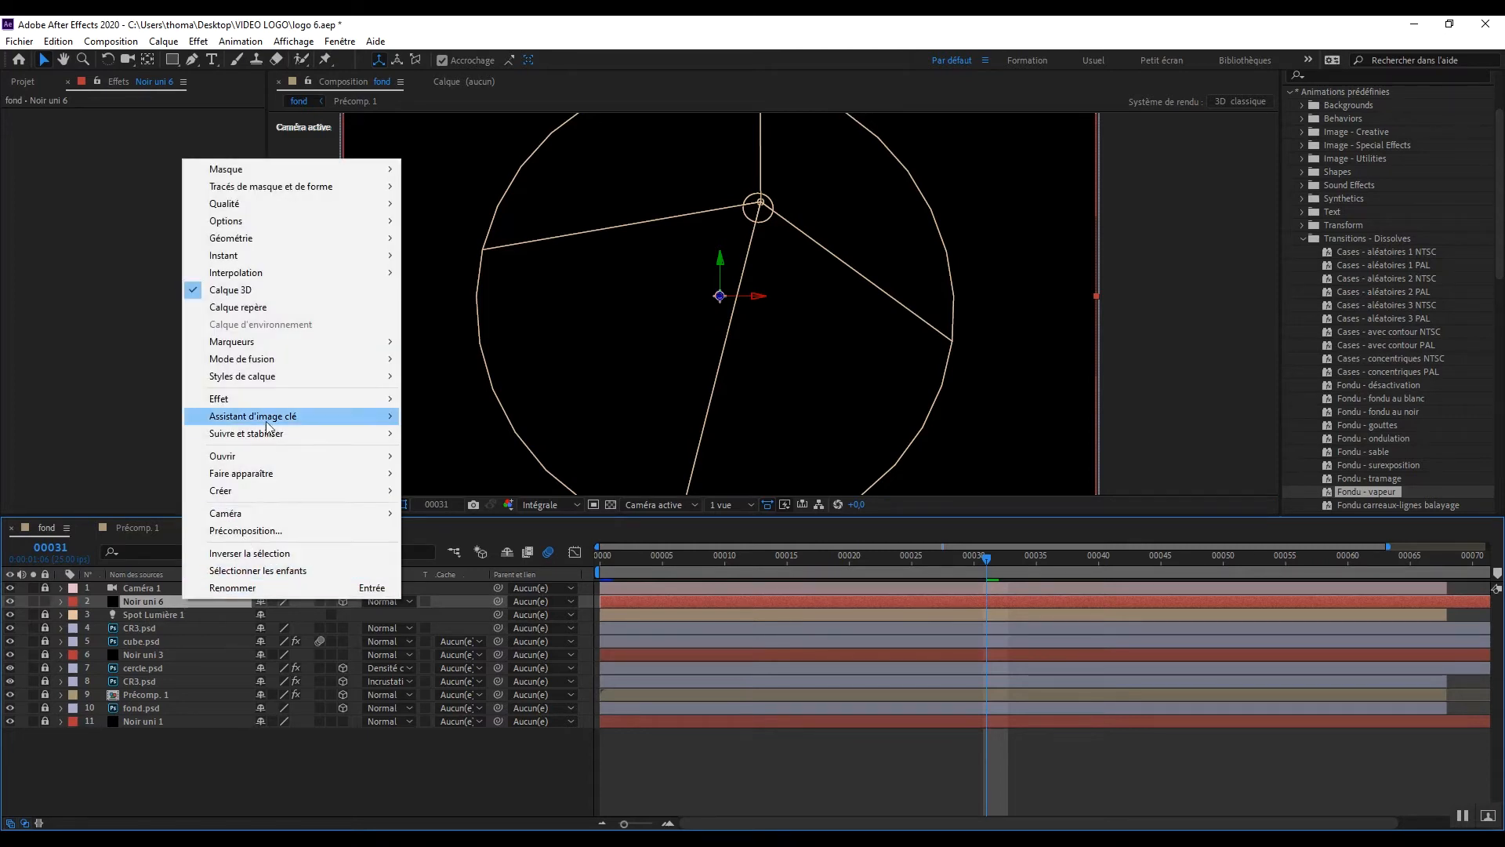
mouse_move(266, 400)
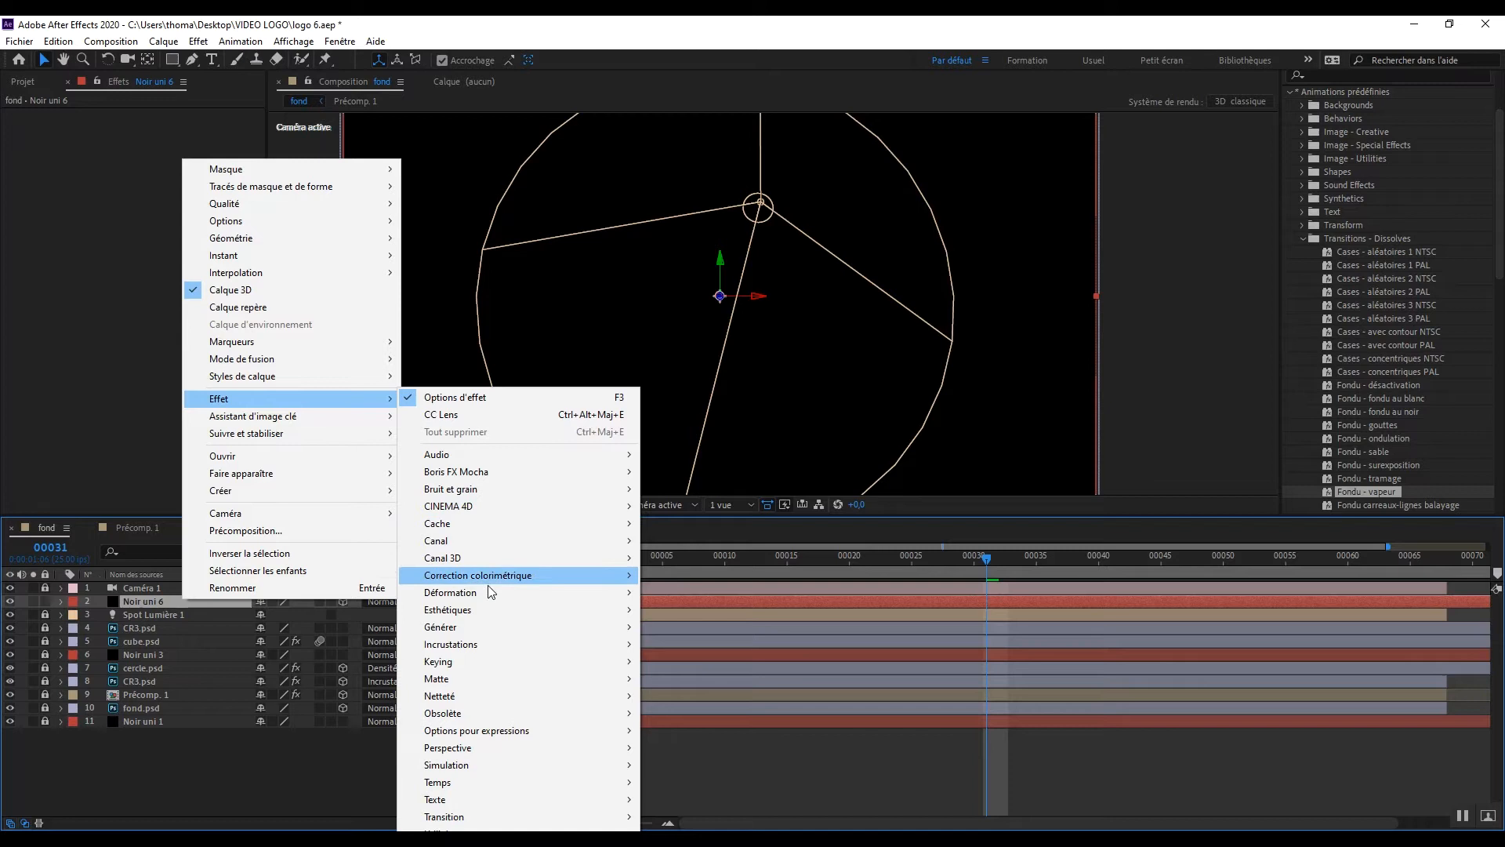
mouse_move(479, 625)
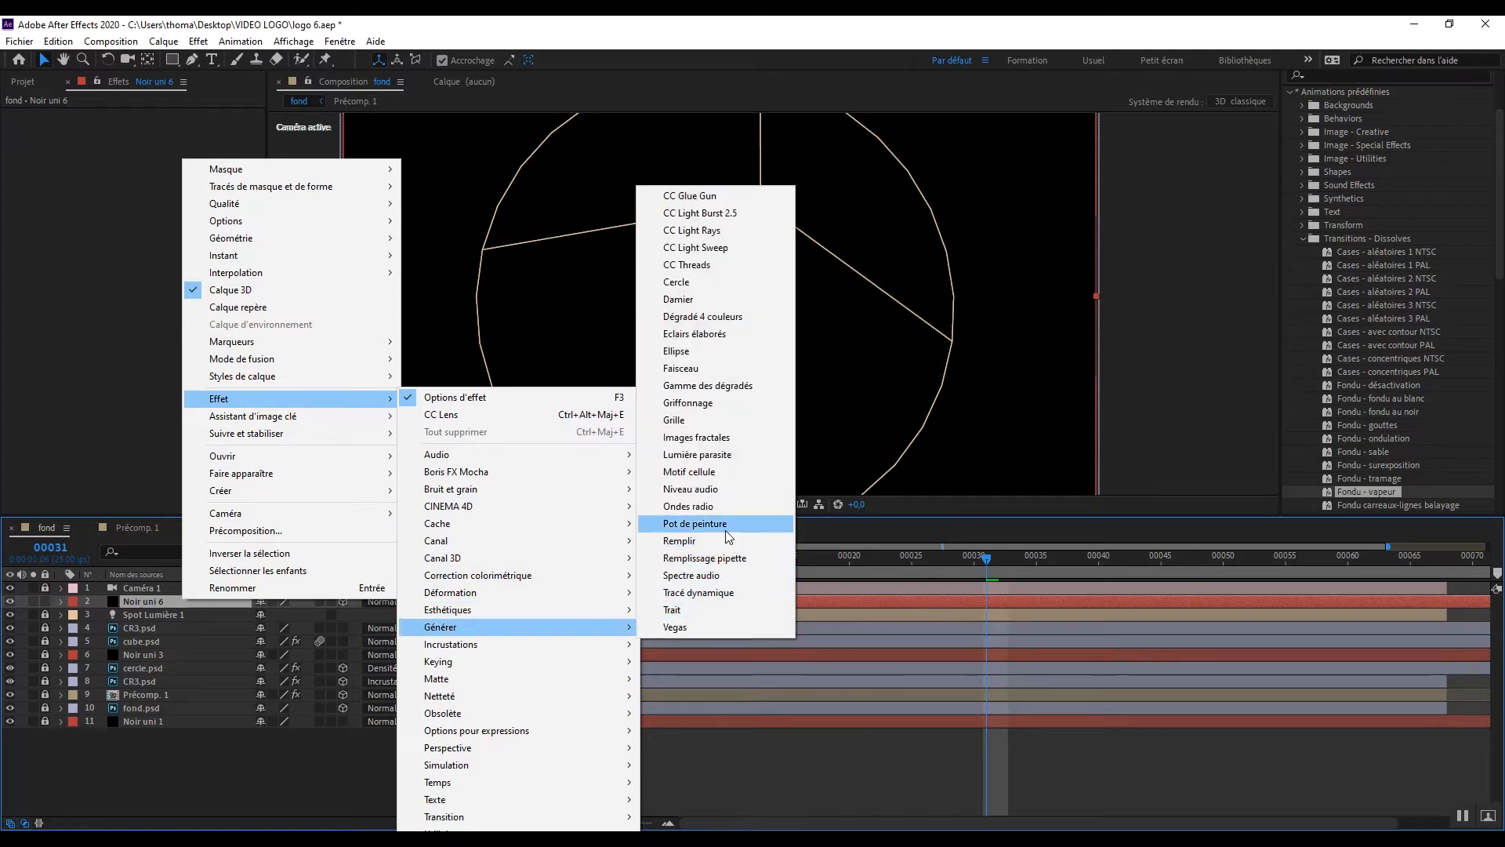
left_click(697, 454)
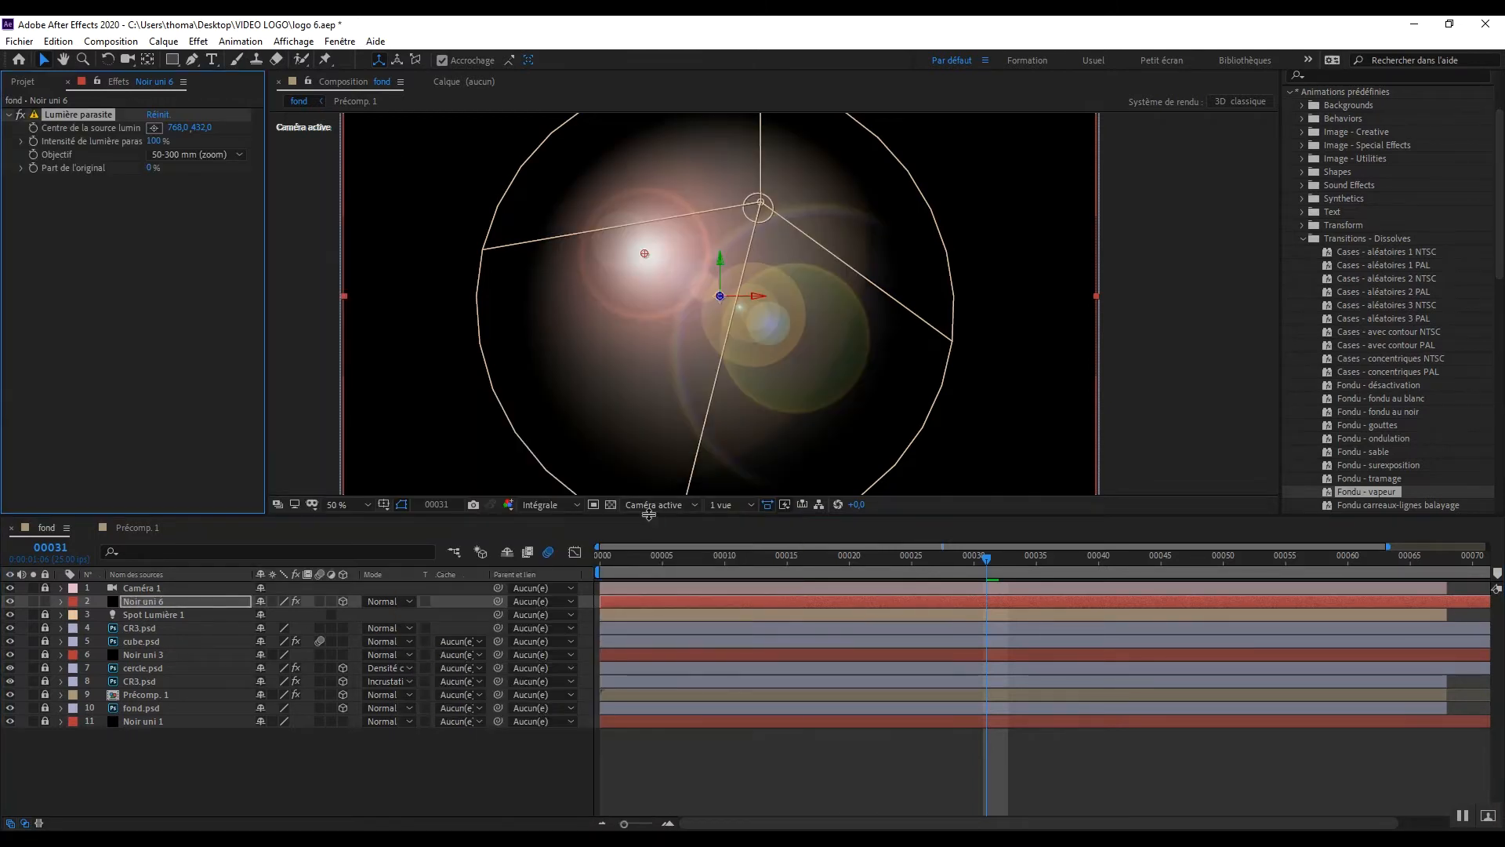
Step: Set the flare's lens to 35 mm normal and its intensity to 136%, and set the Noir uni 6 blend mode to Lumière neutre
left_click(189, 154)
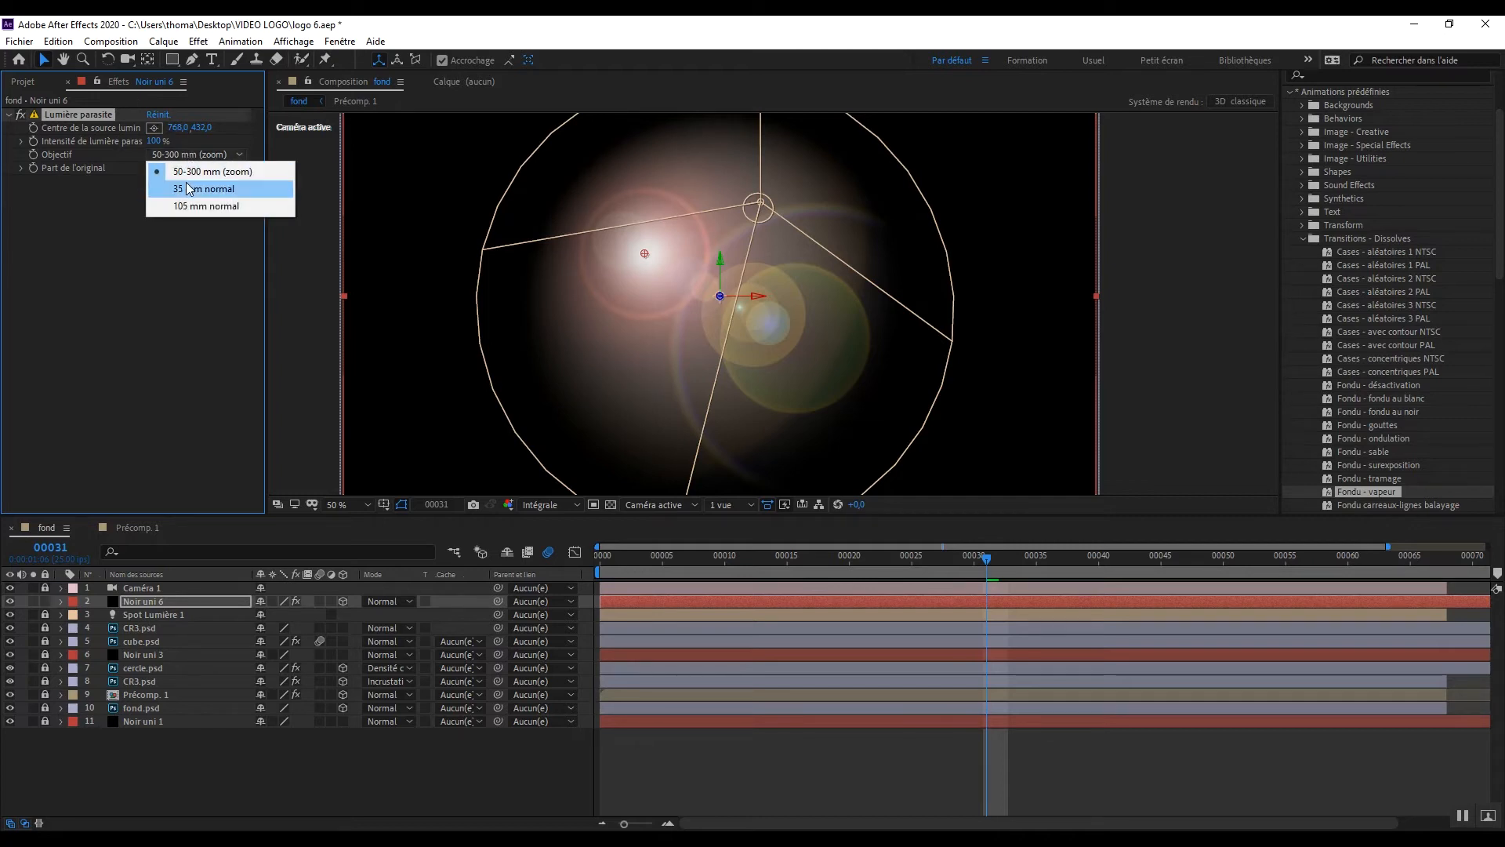
left_click(189, 188)
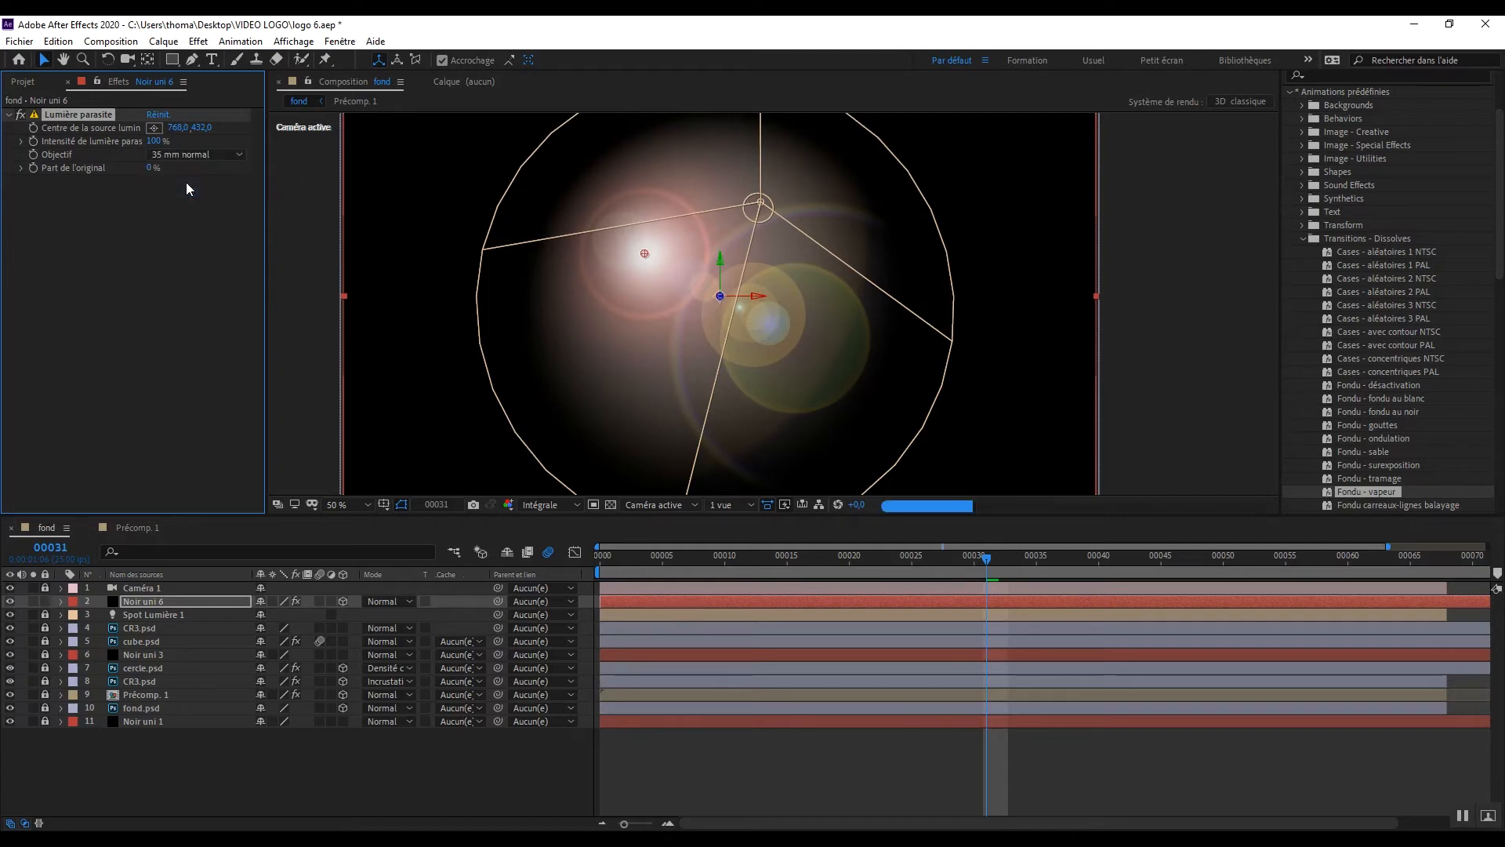
left_click(155, 142)
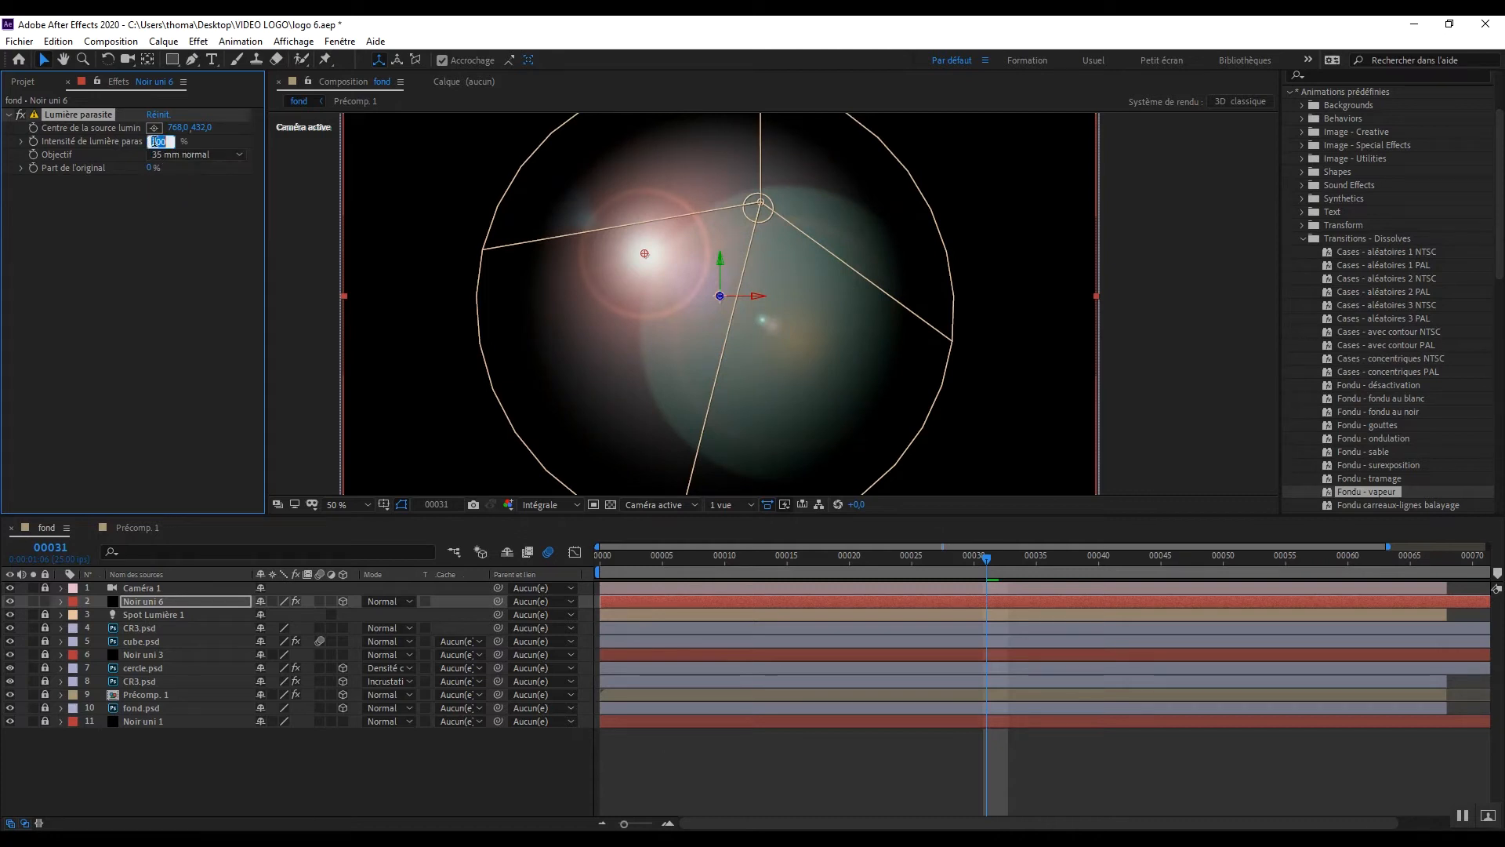
type("136")
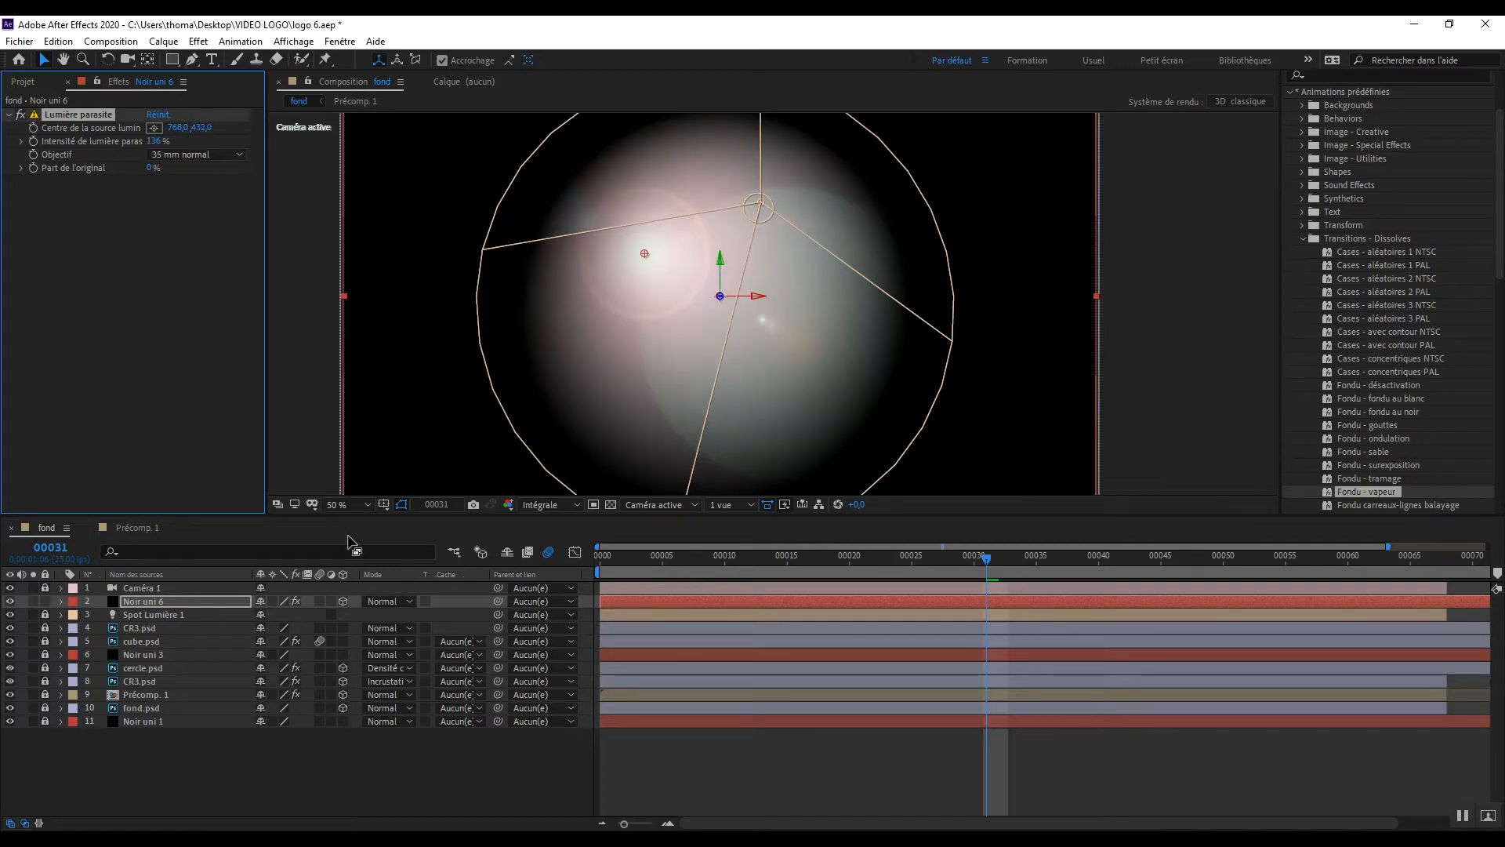
left_click(380, 599)
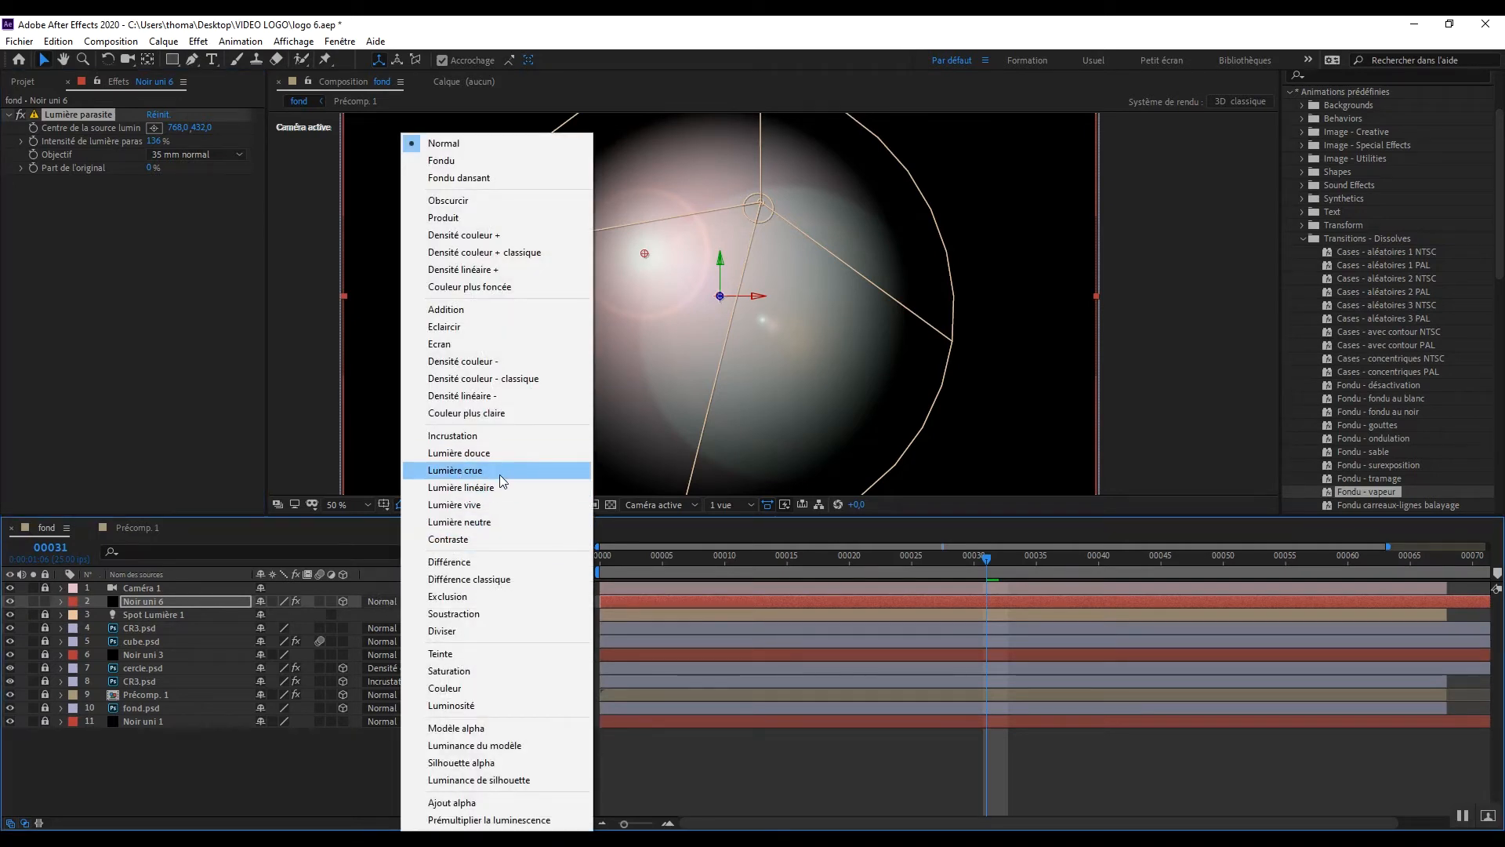
left_click(481, 523)
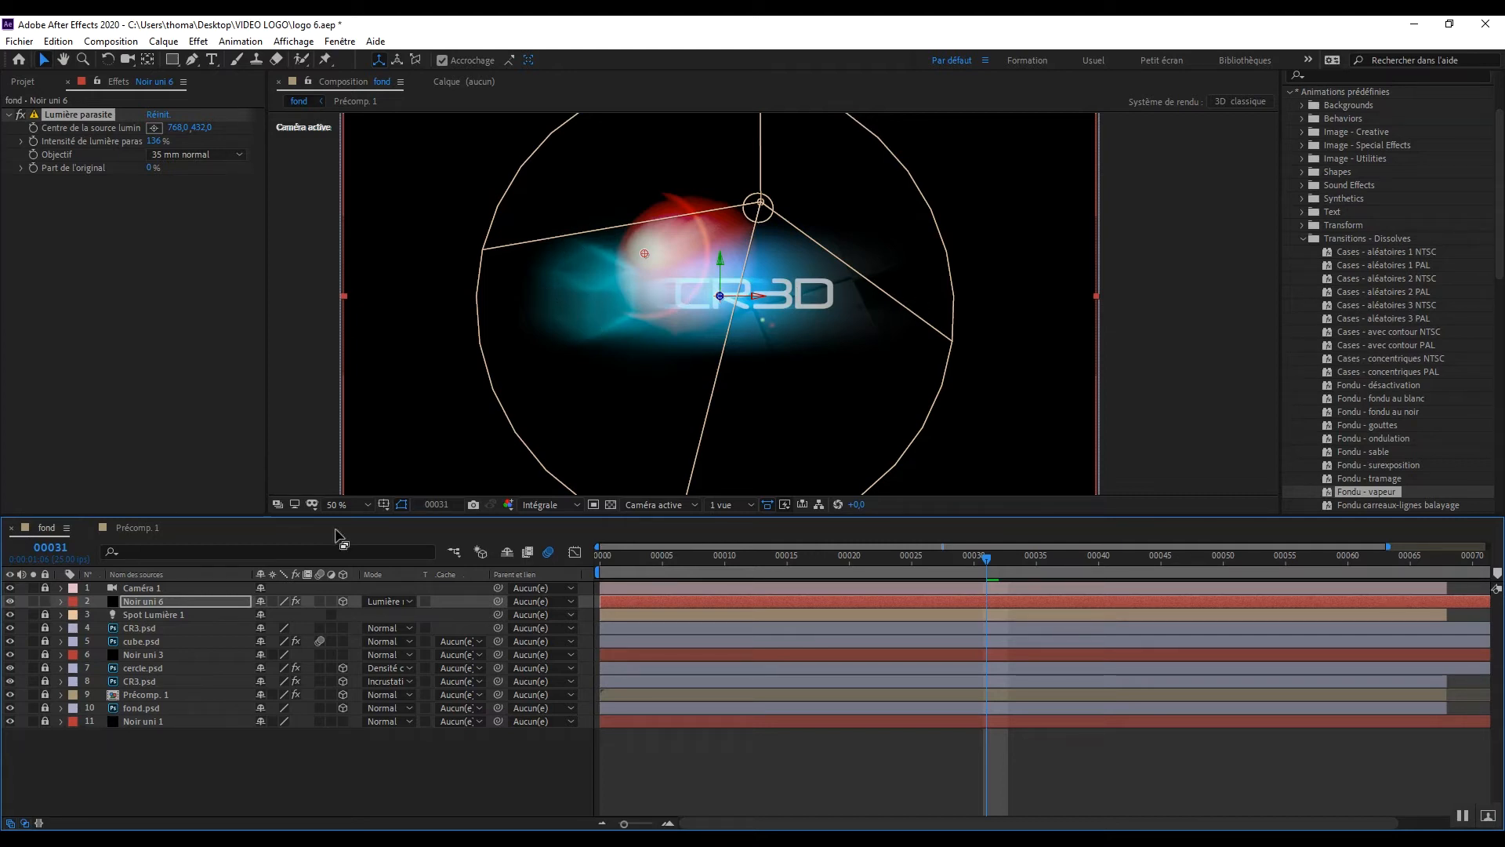
Step: At frame 13, set the flare's Centre de la source lumineuse to 755, 537 and start keyframing it
left_click(60, 601)
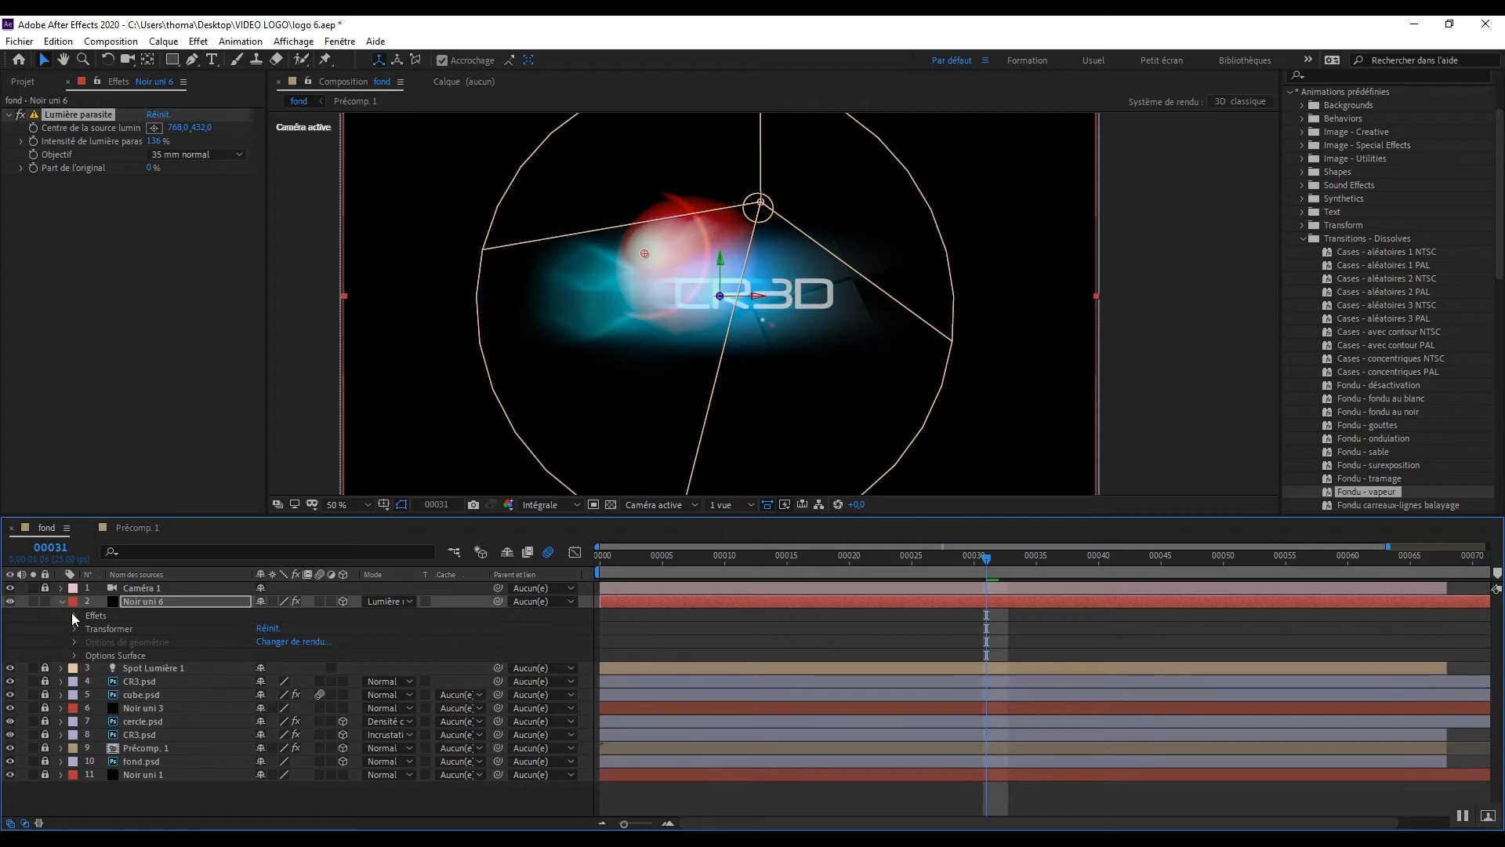
left_click(73, 614)
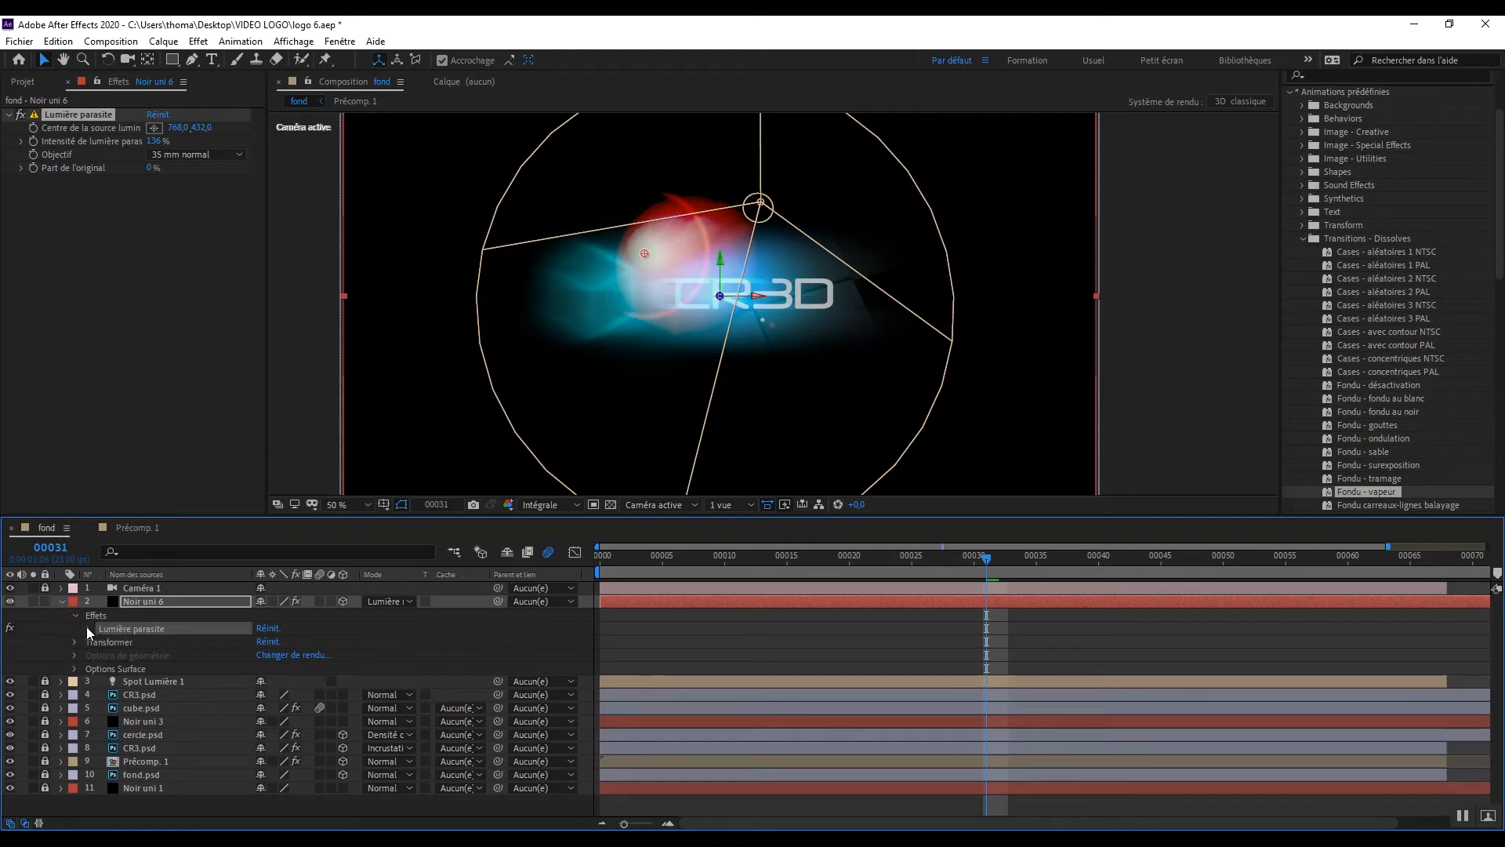
left_click(87, 629)
left_click(151, 643)
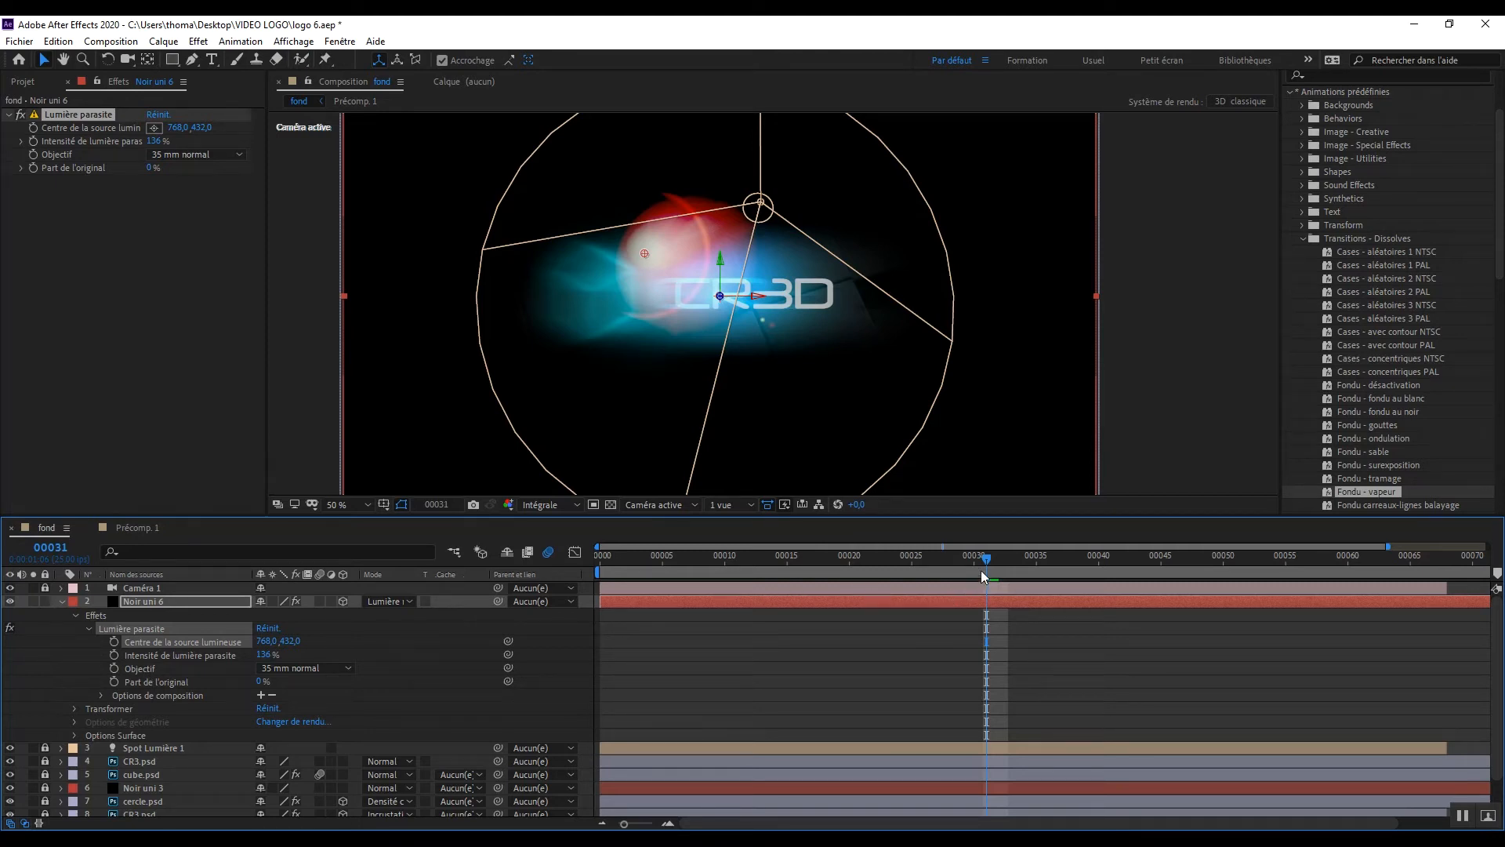
left_click_drag(976, 556, 755, 581)
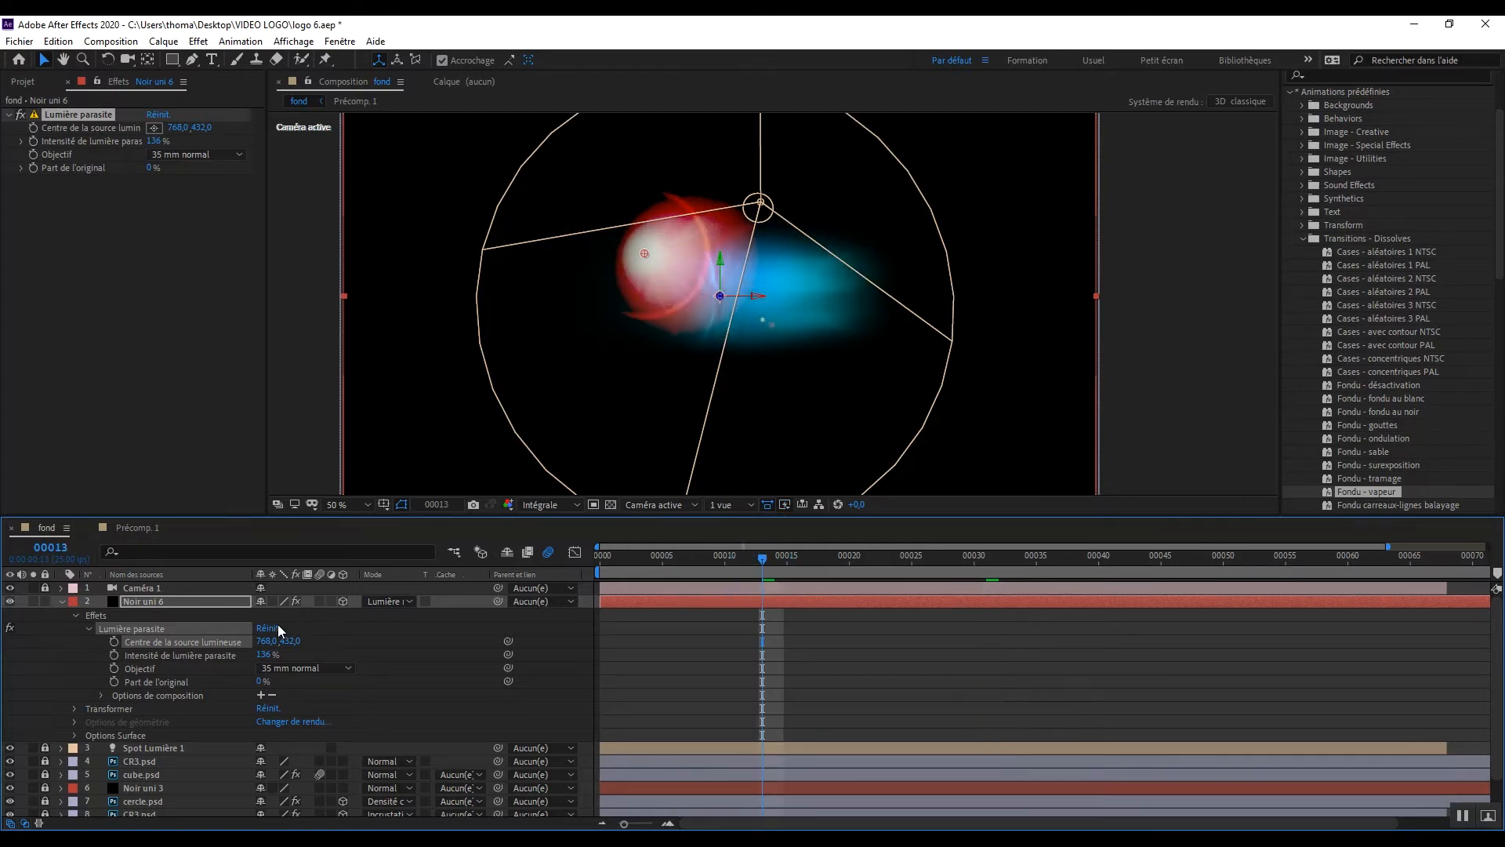
left_click(265, 641)
type("755")
key("Tab")
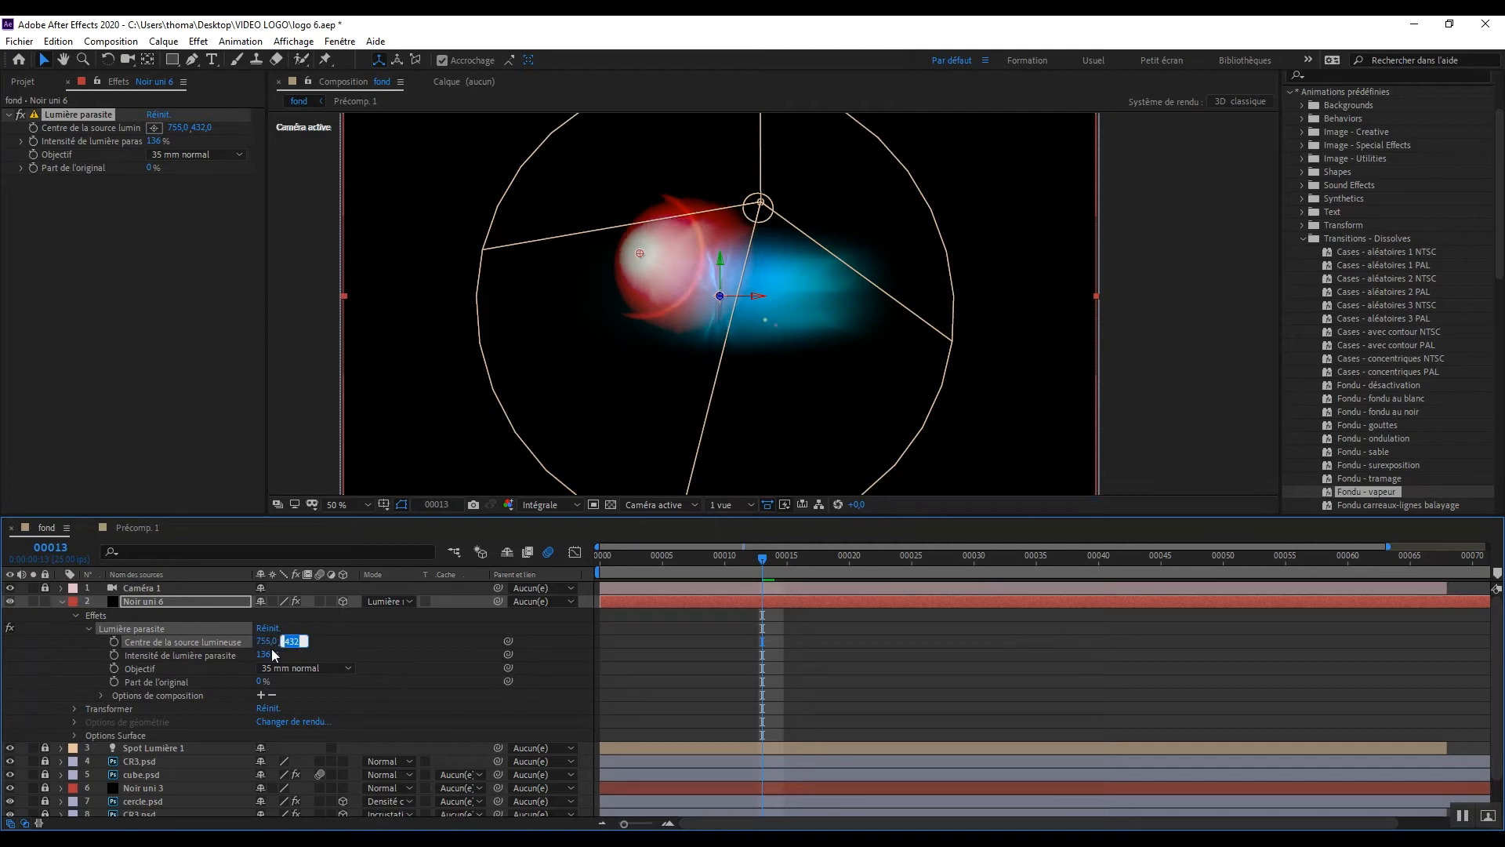
type("537")
key("Return")
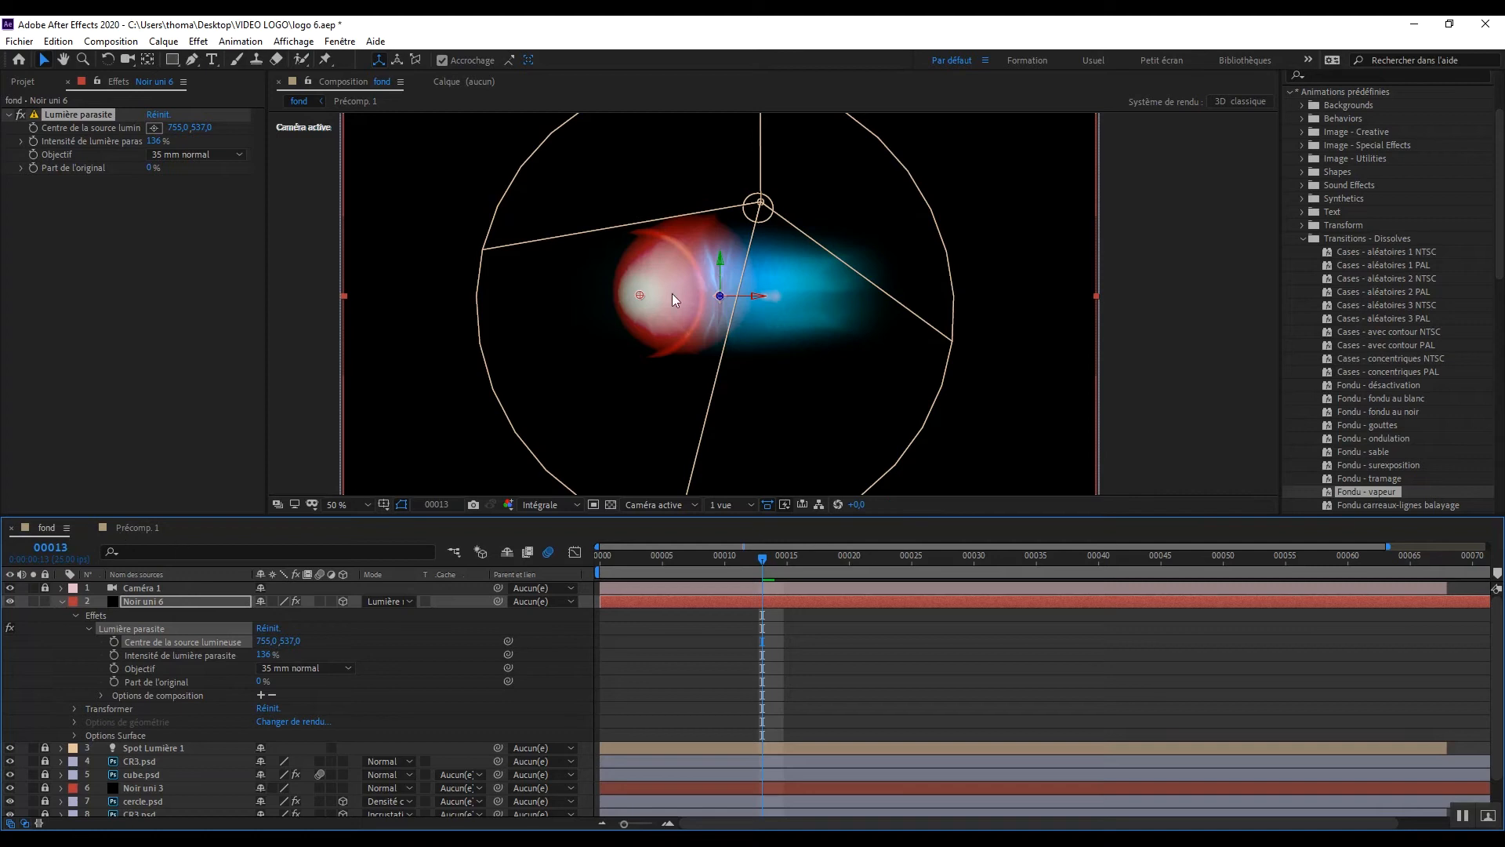
left_click(116, 639)
Step: At frame 28, keyframe the flare's Centre de la source lumineuse at 1121, 524
left_click_drag(763, 557, 945, 577)
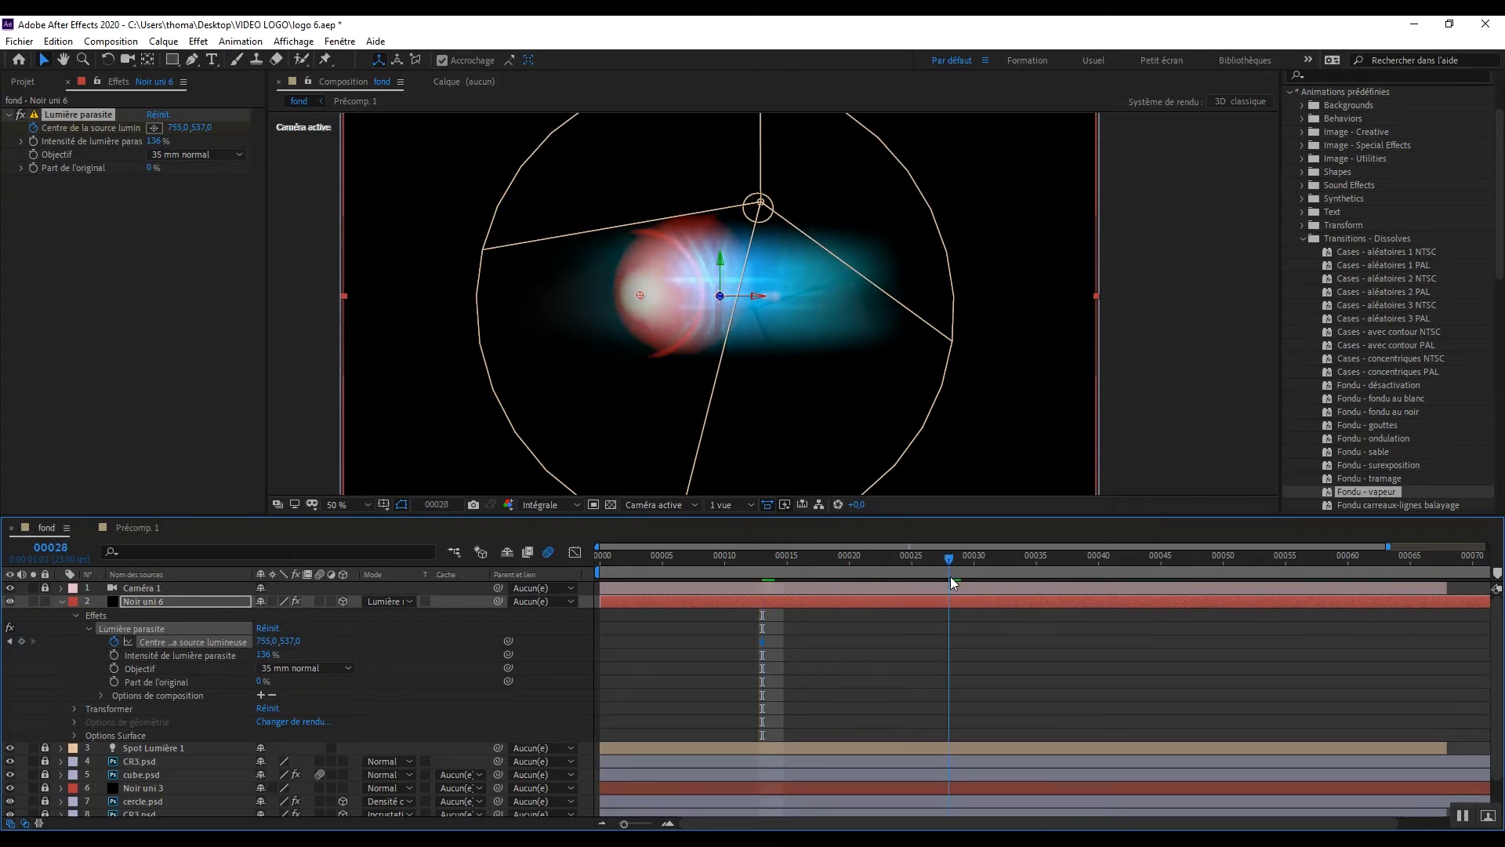
left_click(264, 641)
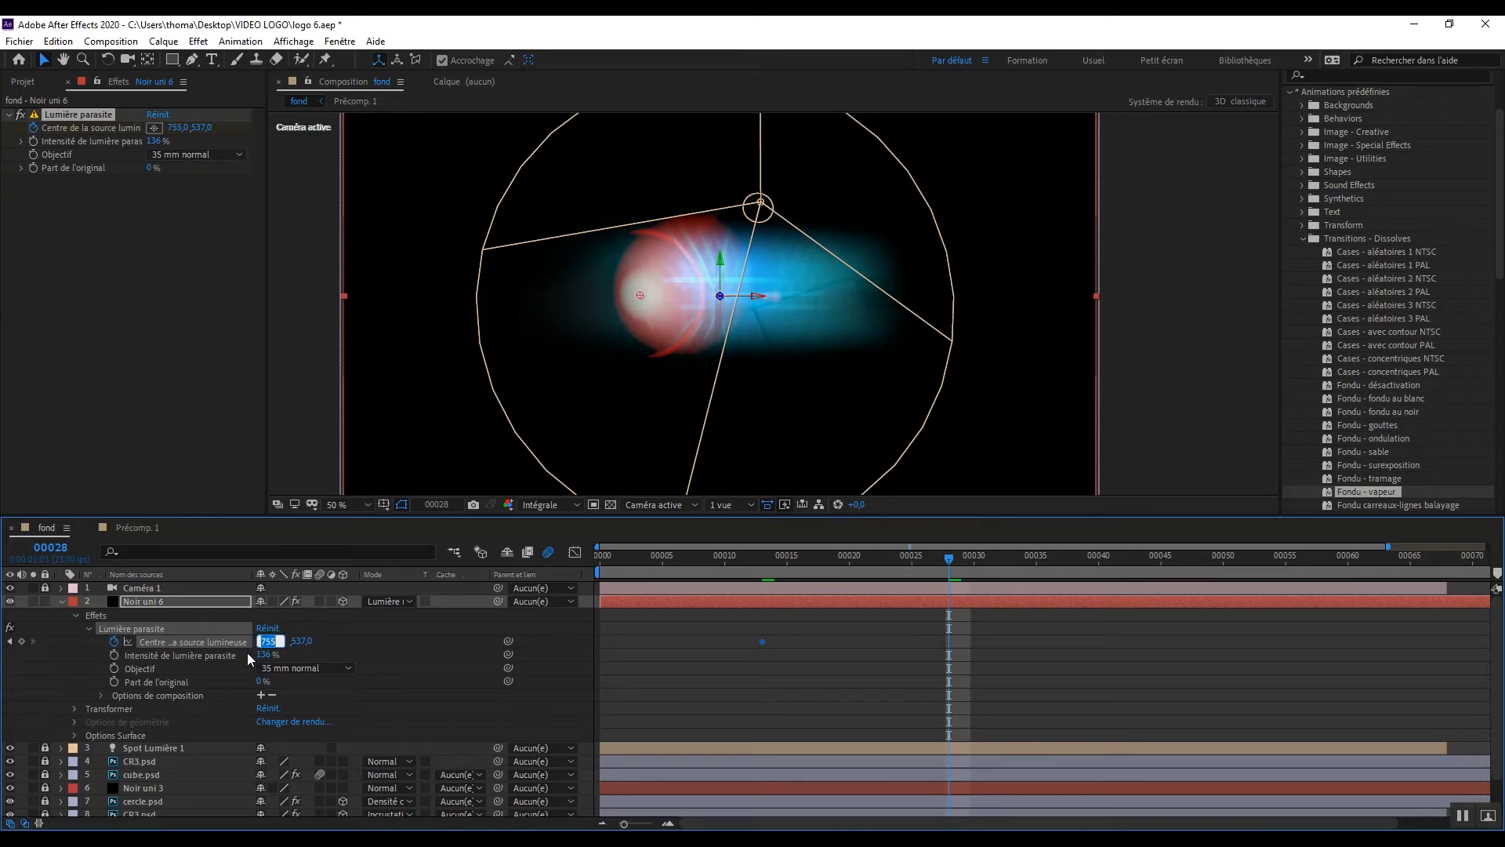
type("1121")
key("Tab")
type("52")
key("Return")
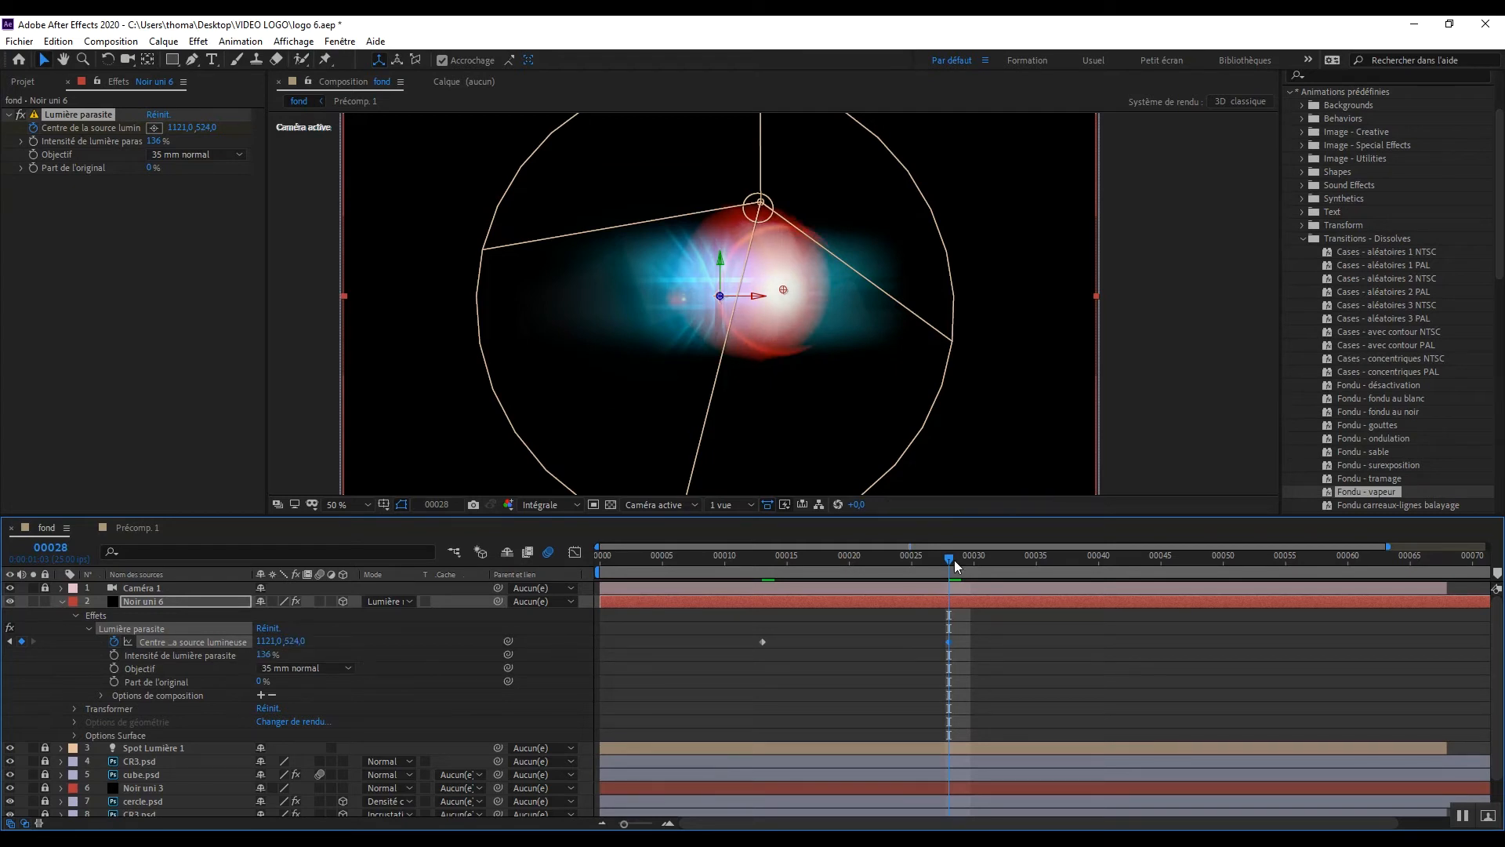
Step: At frame 33, keyframe the flare's Centre de la source lumineuse at 1175, 520
left_click_drag(952, 557, 1019, 563)
left_click(269, 640)
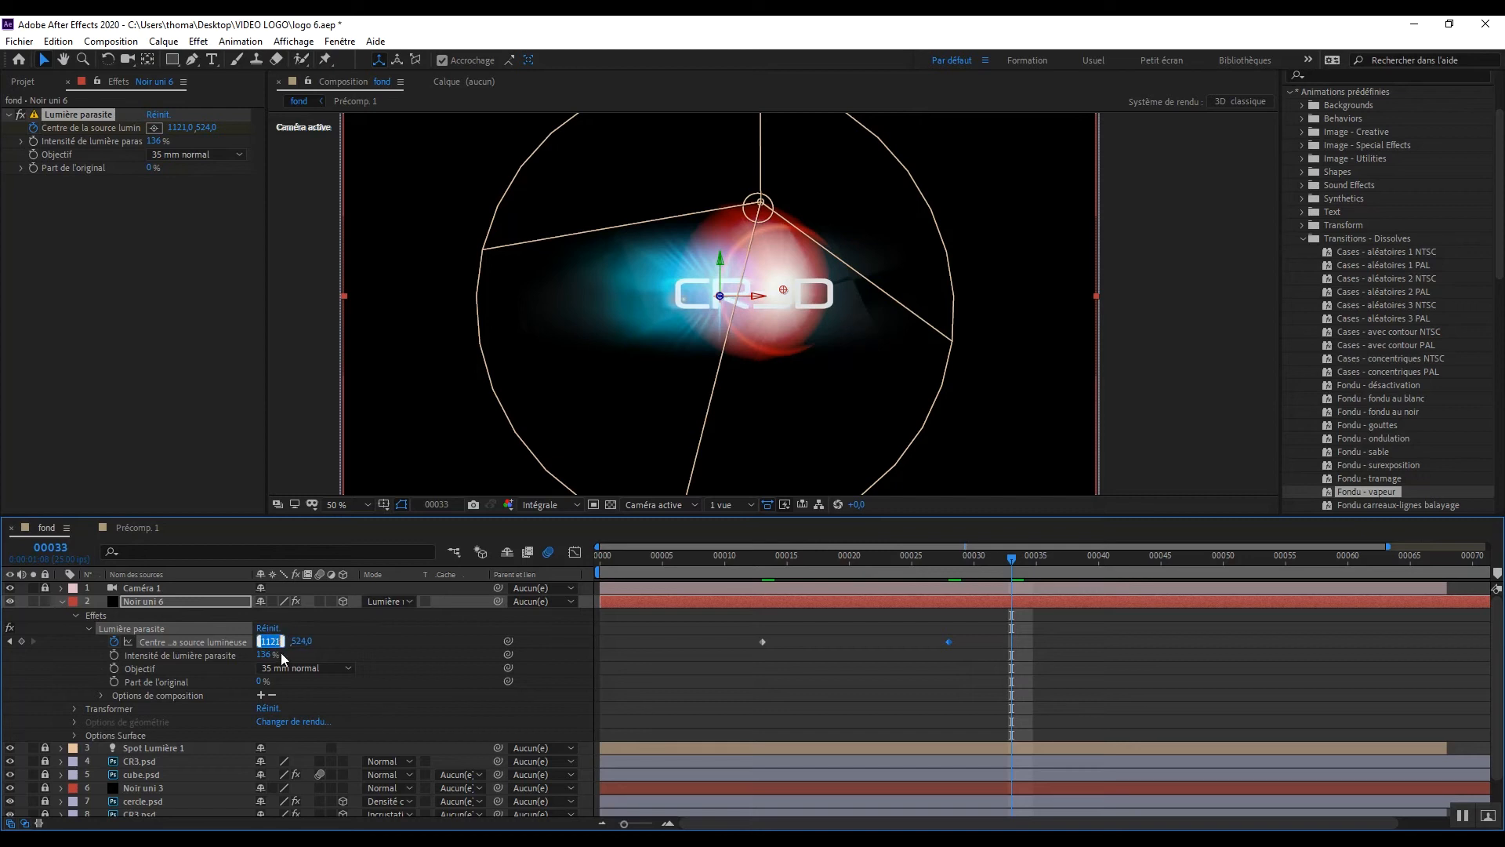
type("1175")
key("Tab")
type("52")
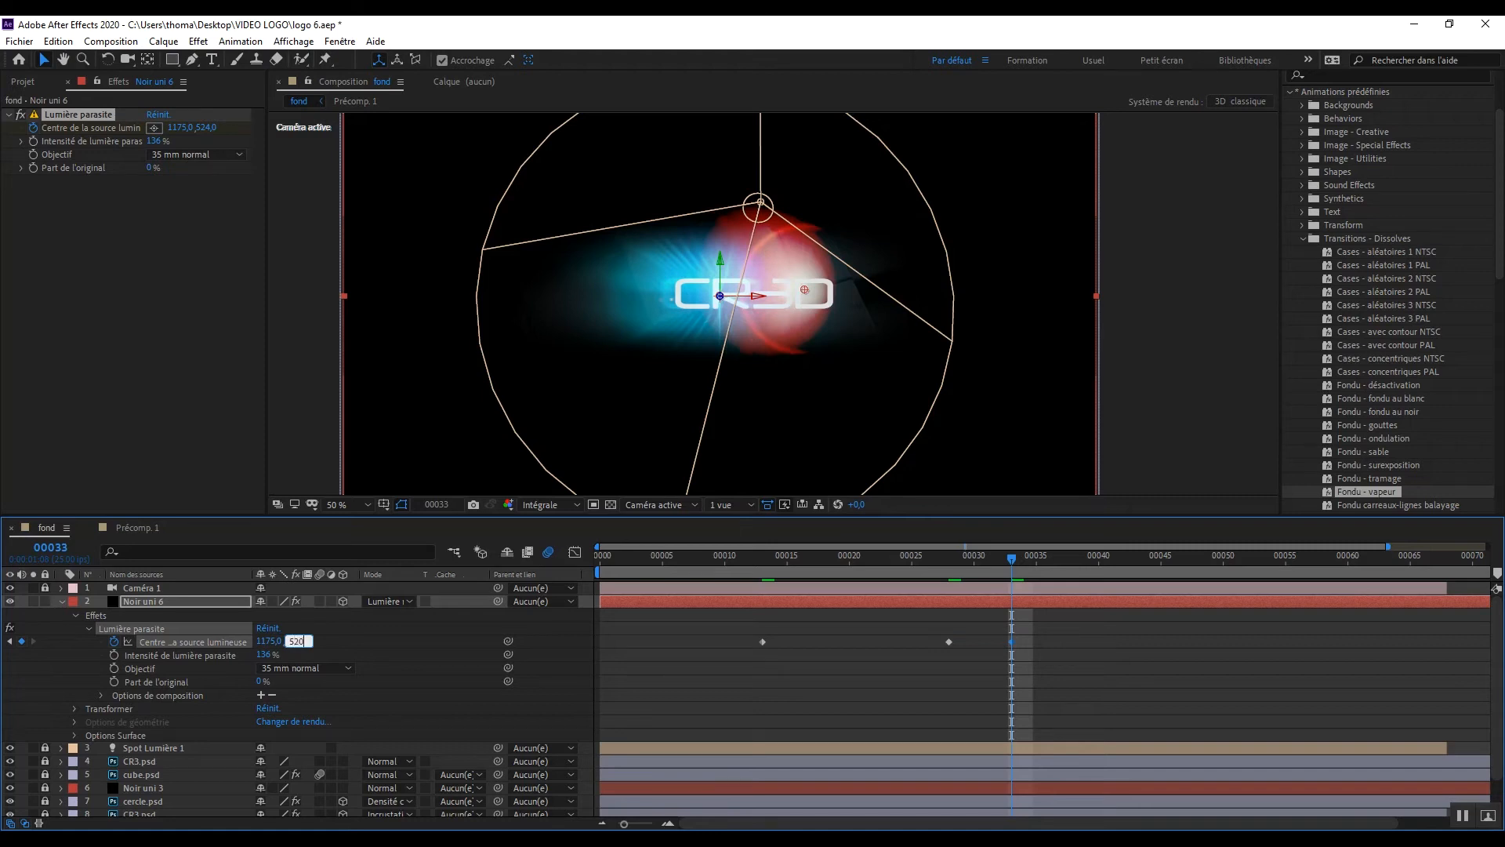
type("0")
key("Return")
Step: Start keyframing the Noir uni 6 layer's scale at frame 20 with a value of 100%
left_click(62, 602)
left_click(62, 602)
left_click(75, 709)
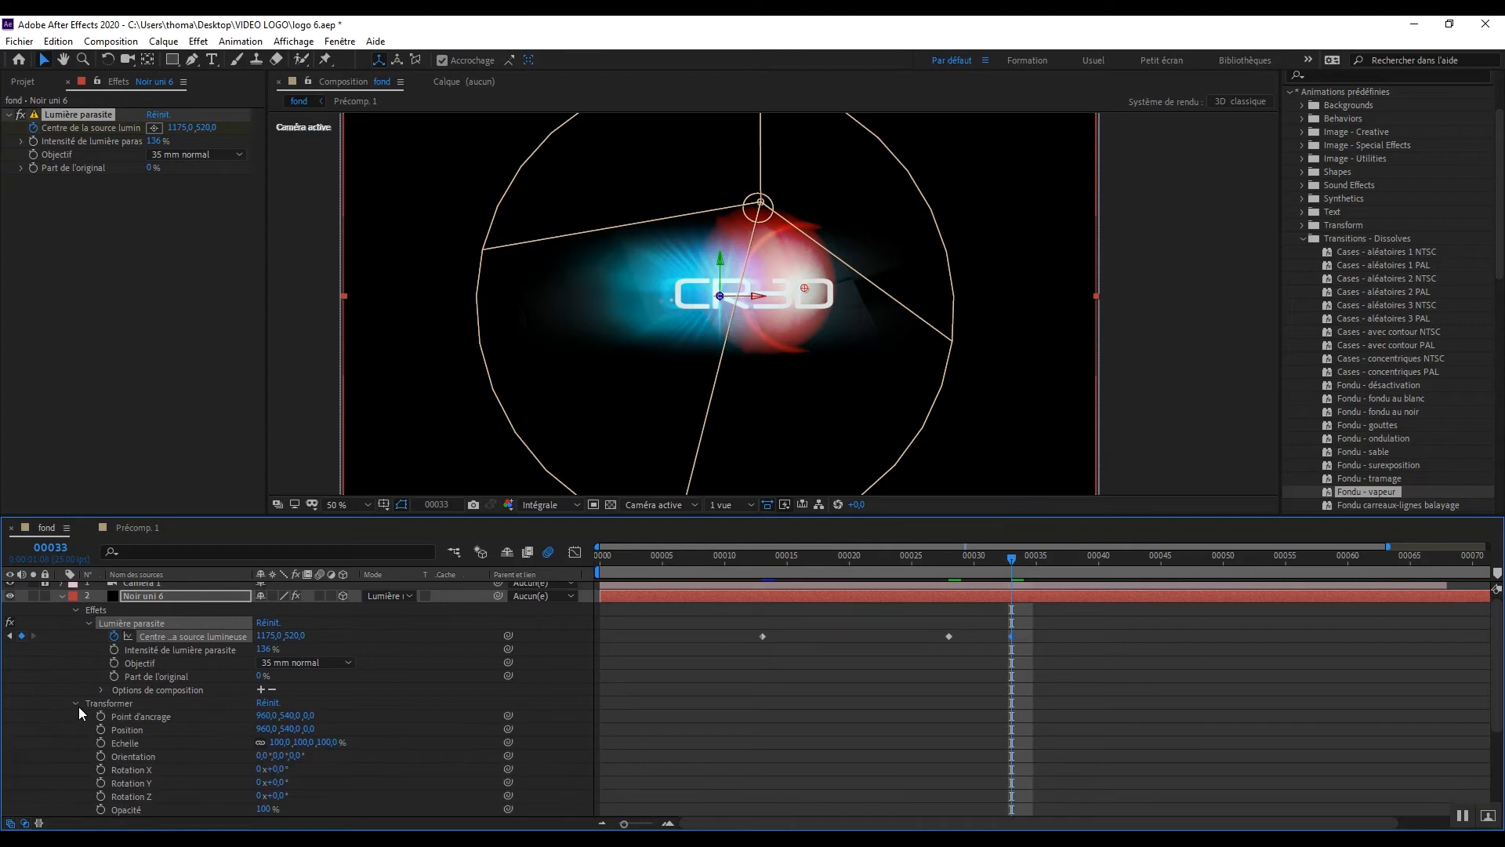
left_click(132, 745)
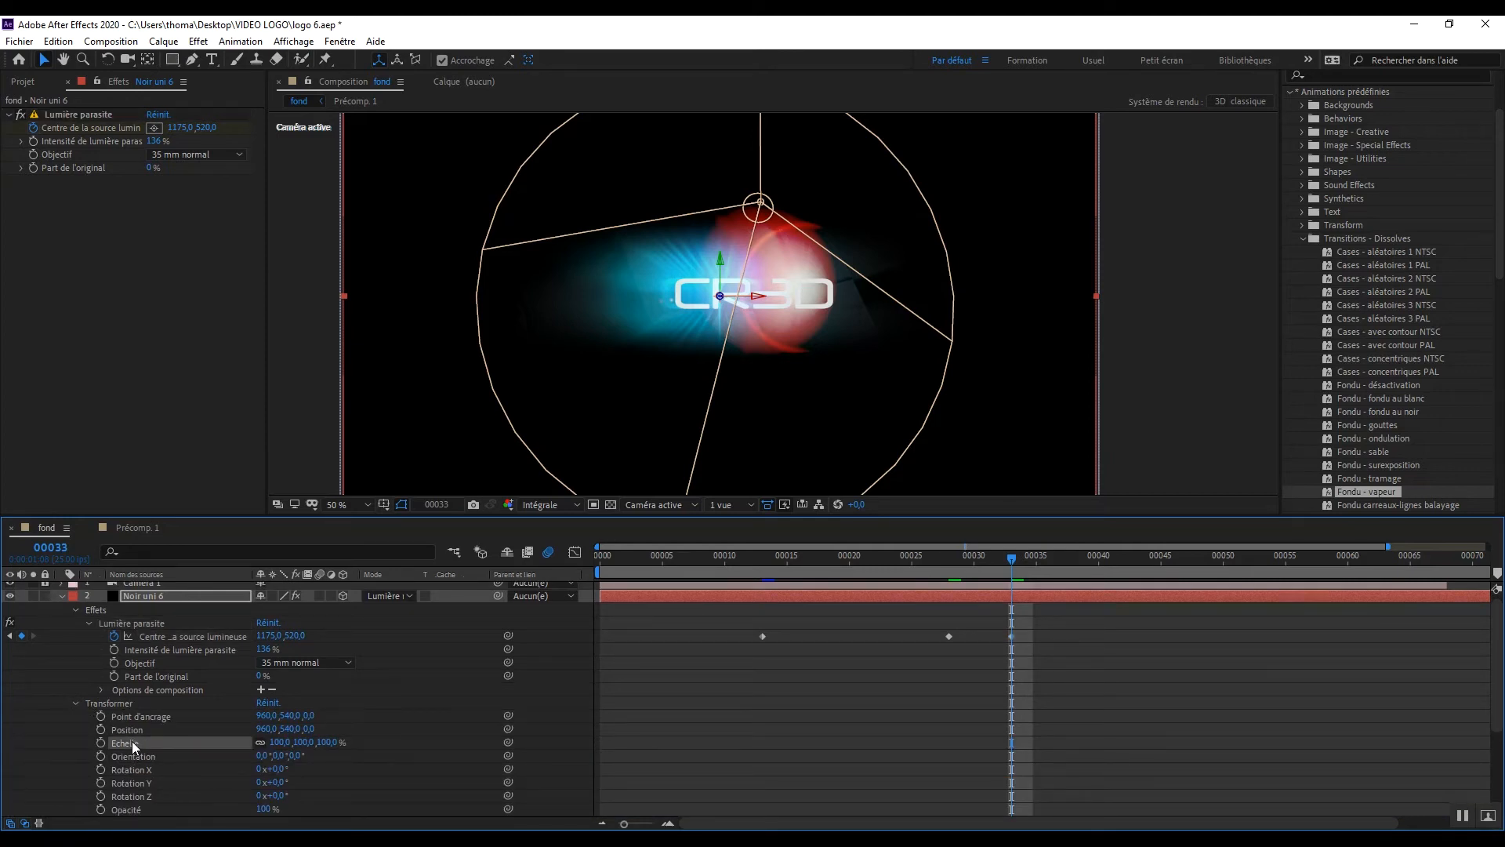
left_click_drag(1008, 560, 848, 572)
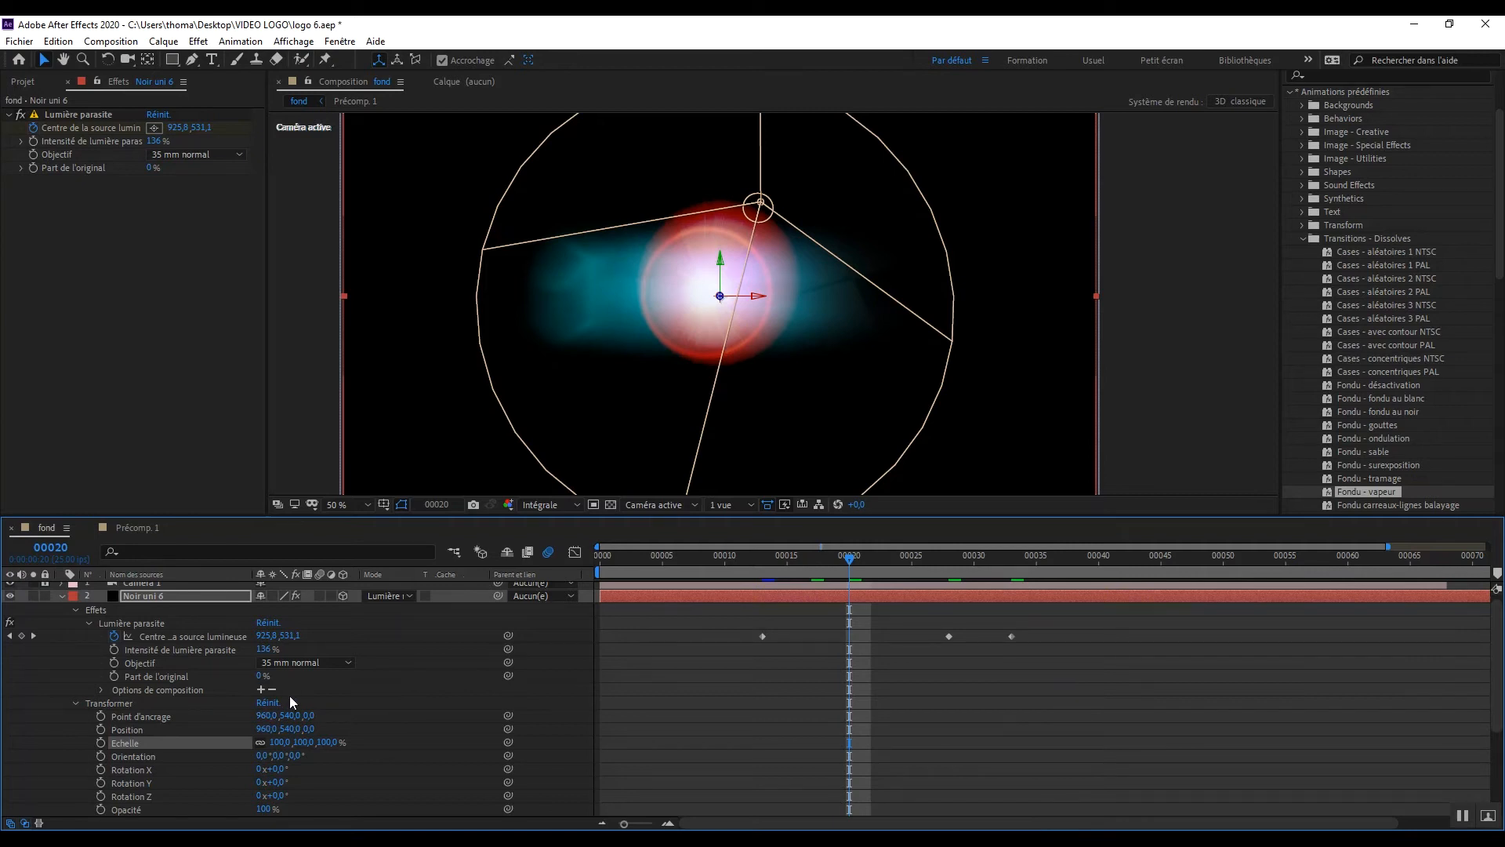
left_click(99, 745)
Step: At frame 22, keyframe the Noir uni 6 layer's scale at 149%
left_click(859, 558)
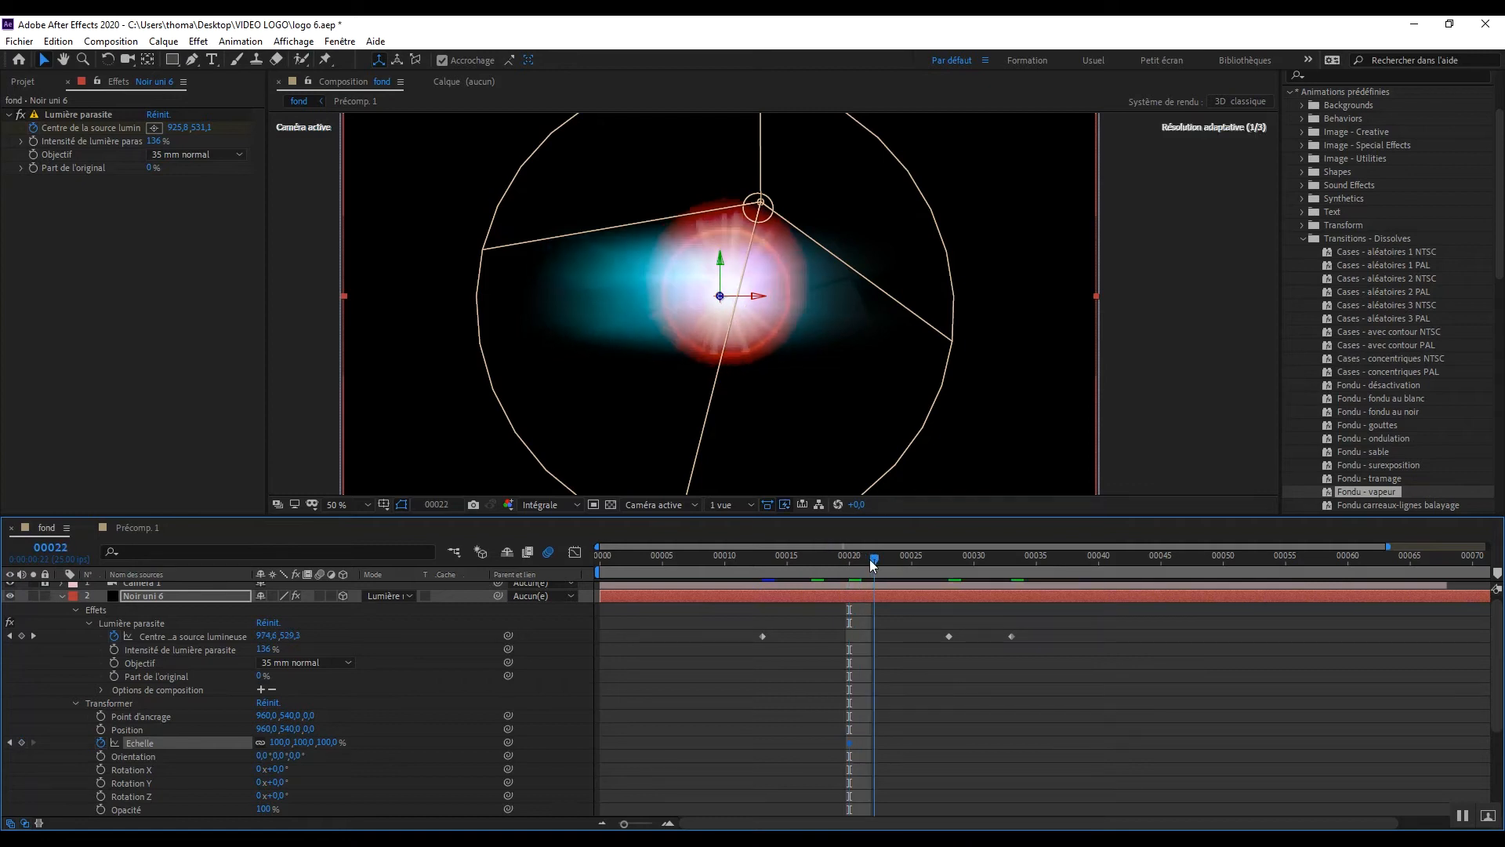
left_click(873, 559)
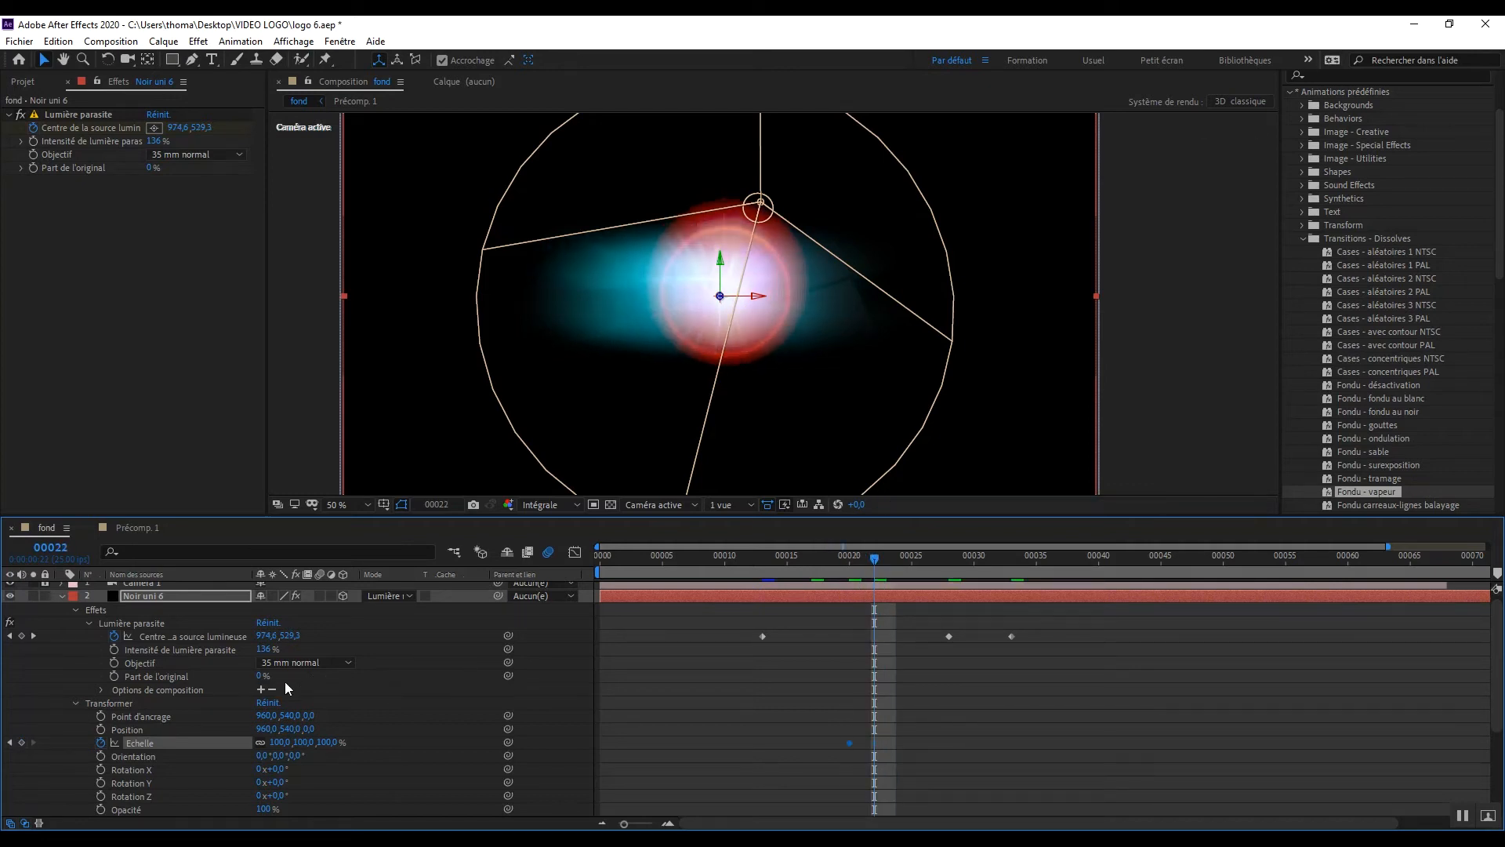
left_click(329, 742)
type("149")
key("Return")
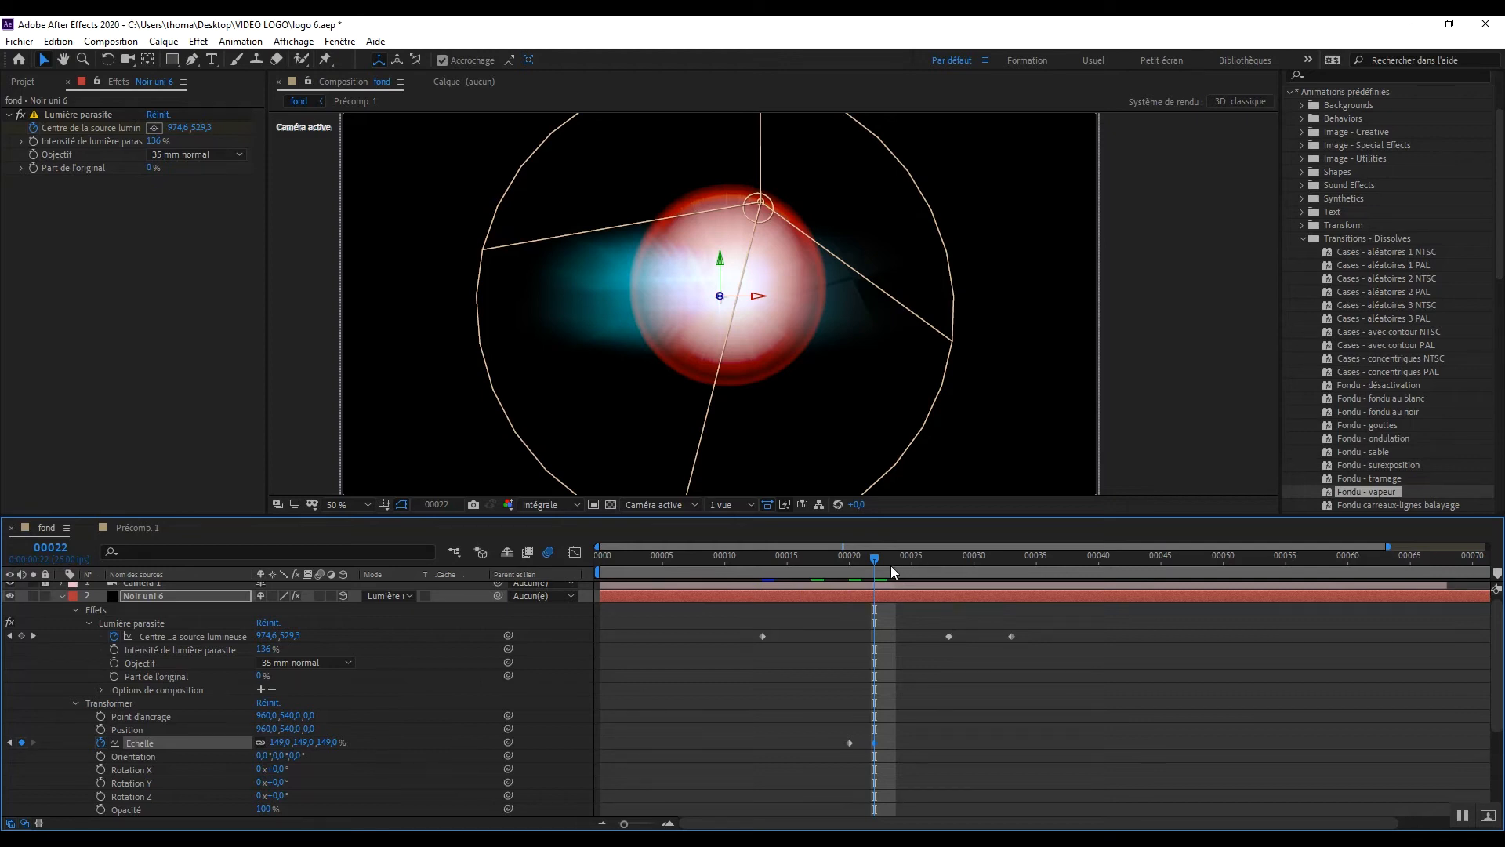
Step: At frame 24, keyframe the Noir uni 6 layer's scale back to 100%
left_click_drag(876, 563, 892, 565)
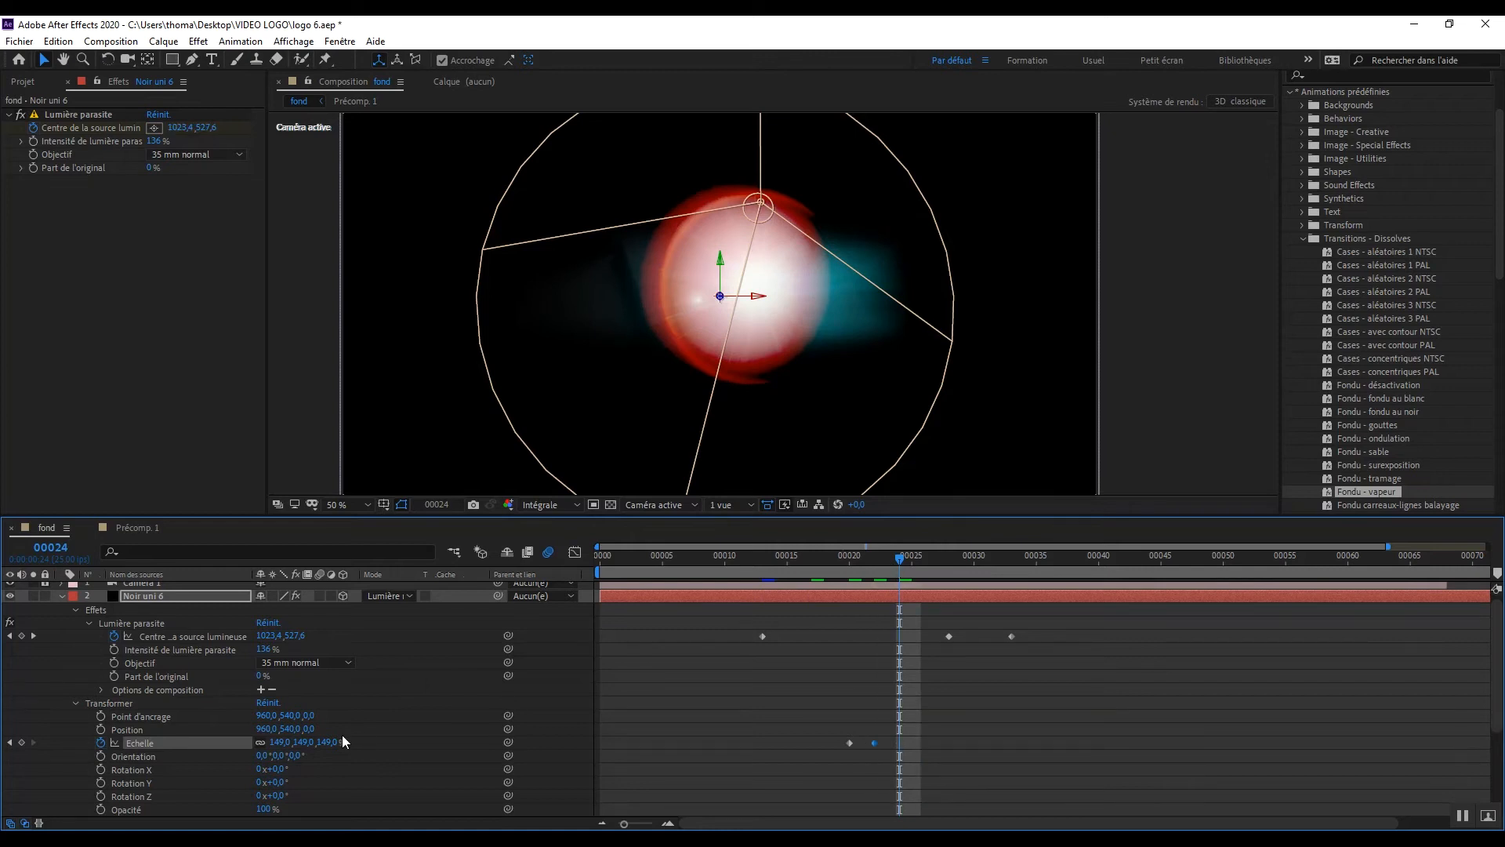
left_click(305, 742)
type("100")
key("Return")
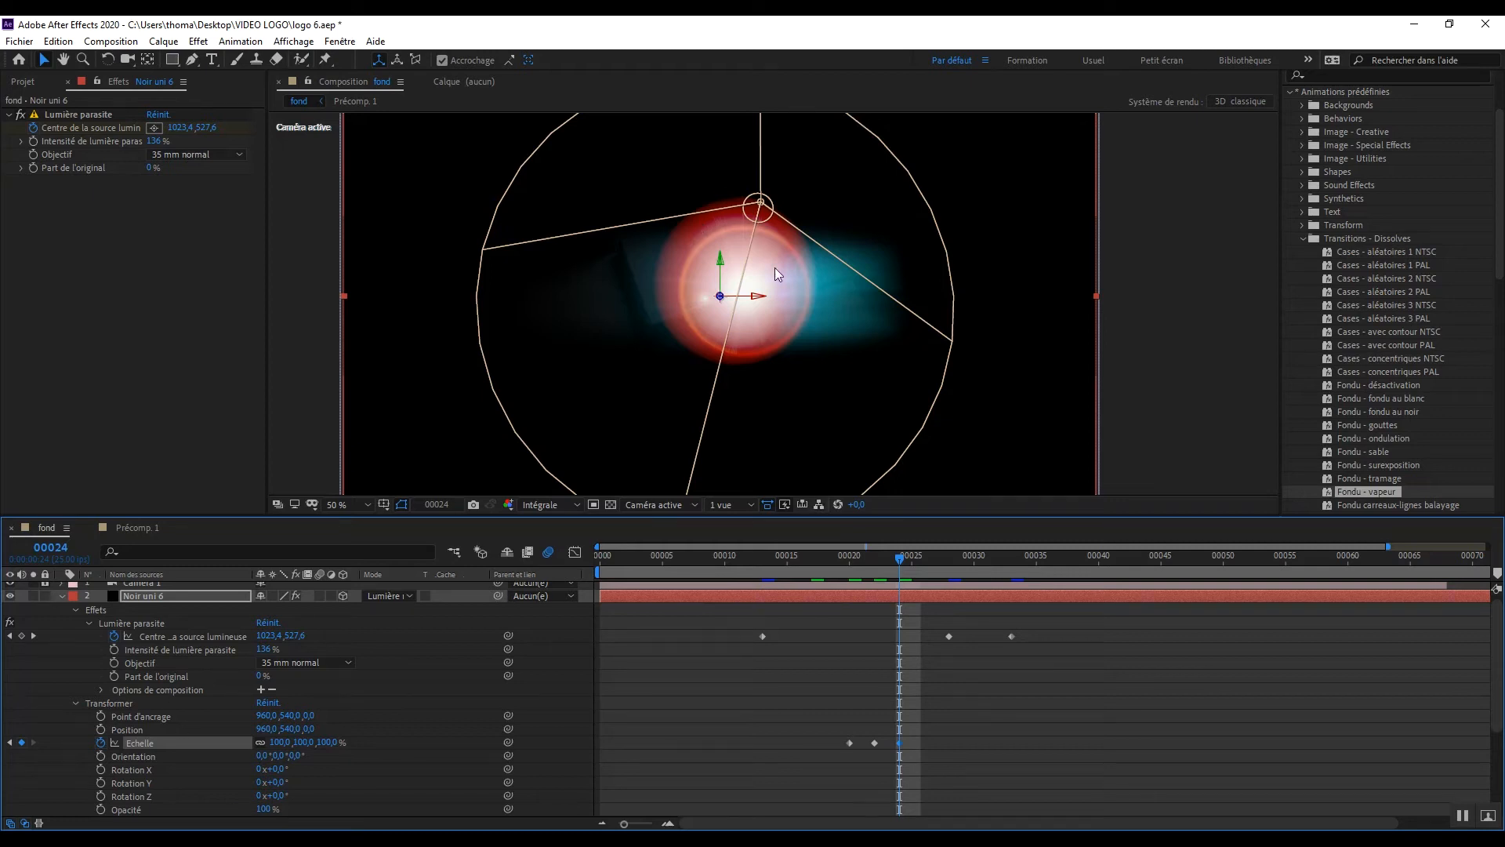
Step: Add the CC Lens distortion effect to the Noir uni 6 layer after the lens flare
left_click(81, 271)
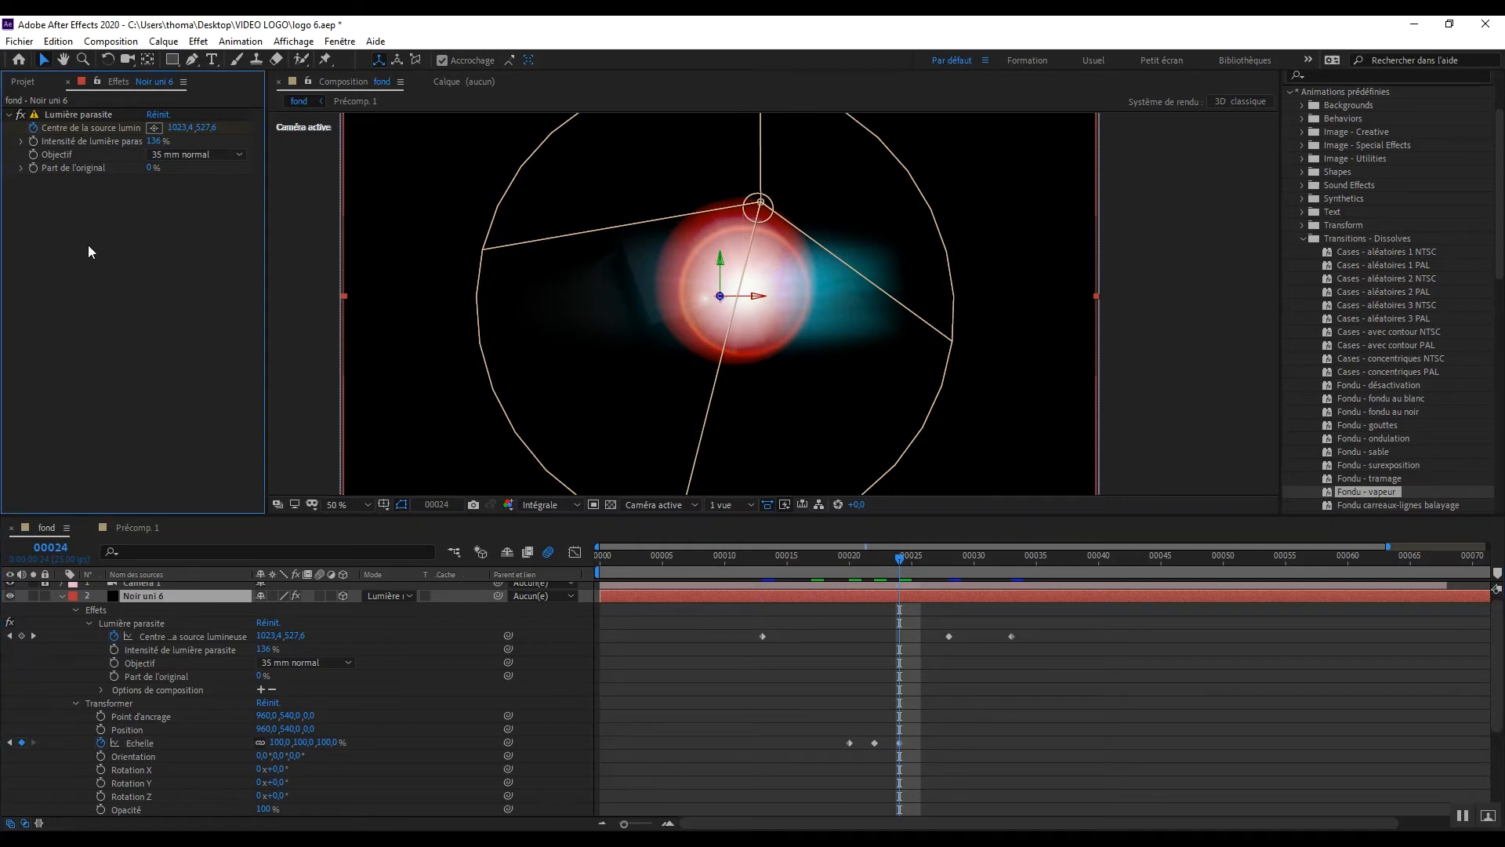
right_click(90, 250)
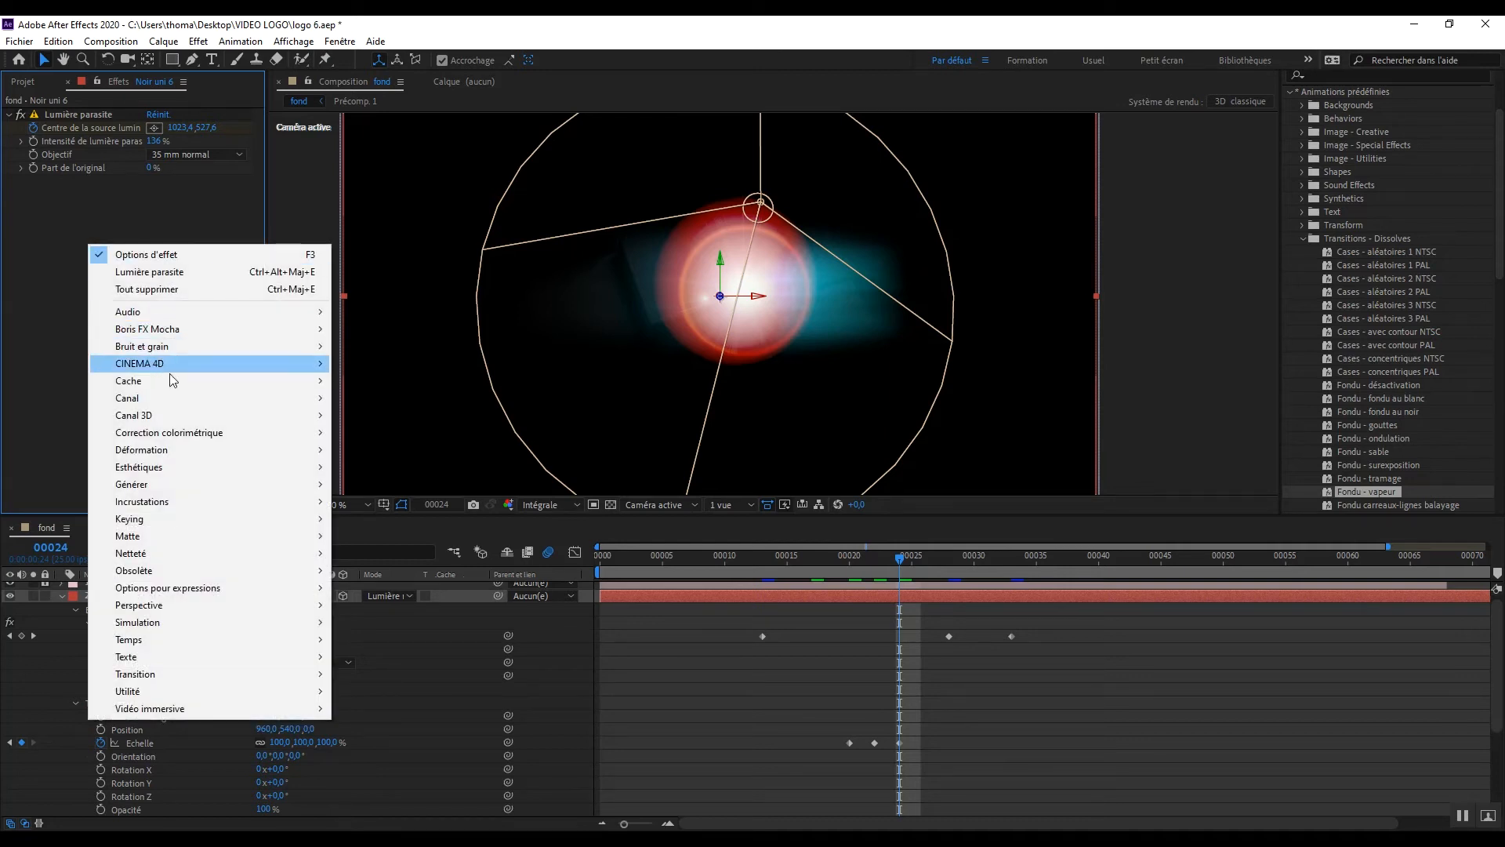
mouse_move(193, 481)
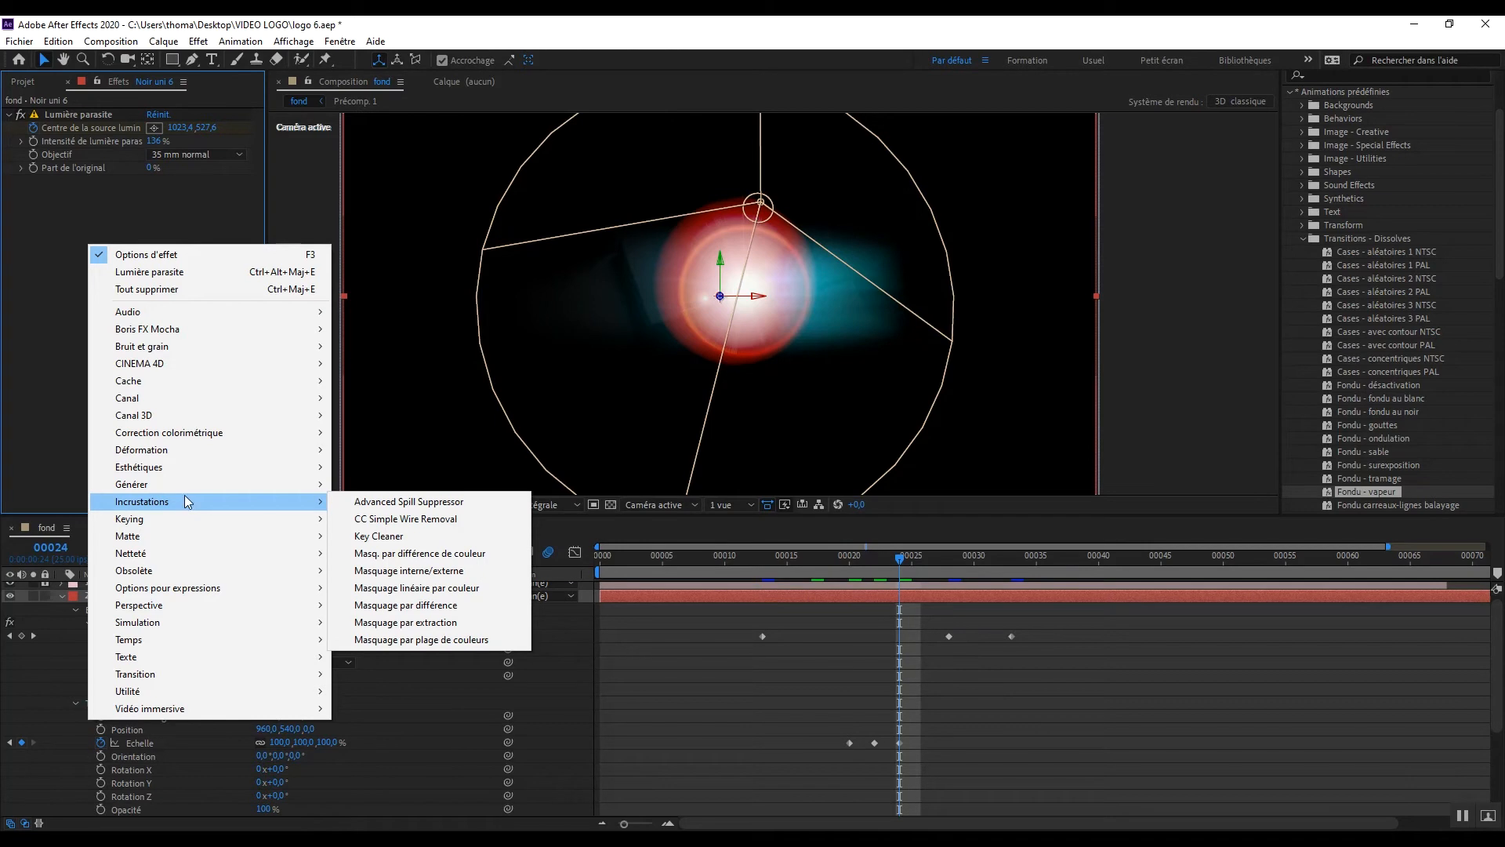
mouse_move(204, 450)
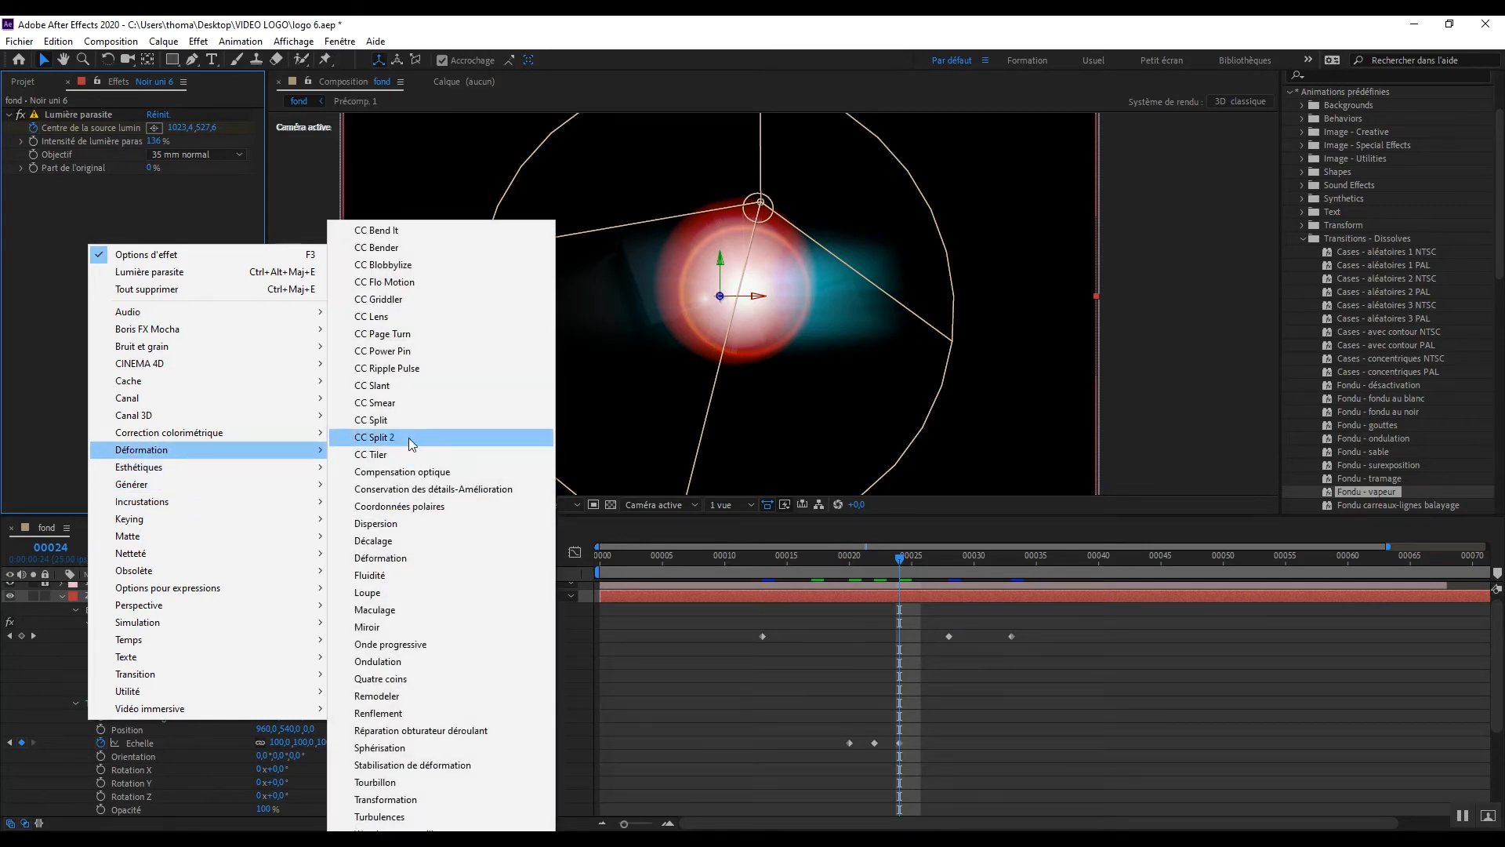
left_click(396, 316)
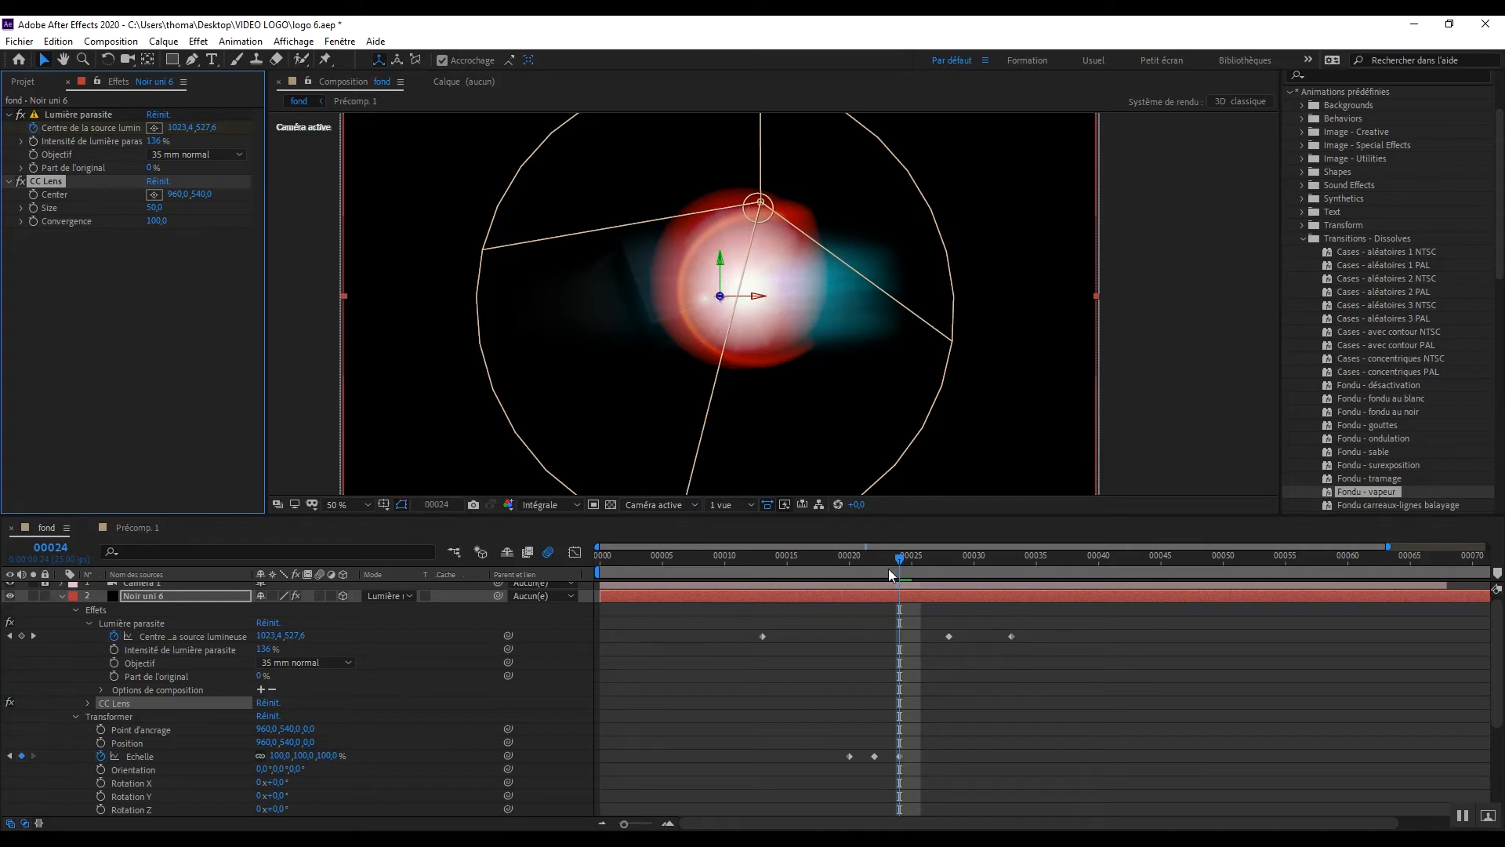
Step: At frame 22, set the CC Lens center on the Noir uni 6 layer to 1028, 670 and start keyframing it
mouse_move(884, 555)
left_mouse_down()
mouse_move(789, 549)
mouse_move(872, 553)
left_mouse_up()
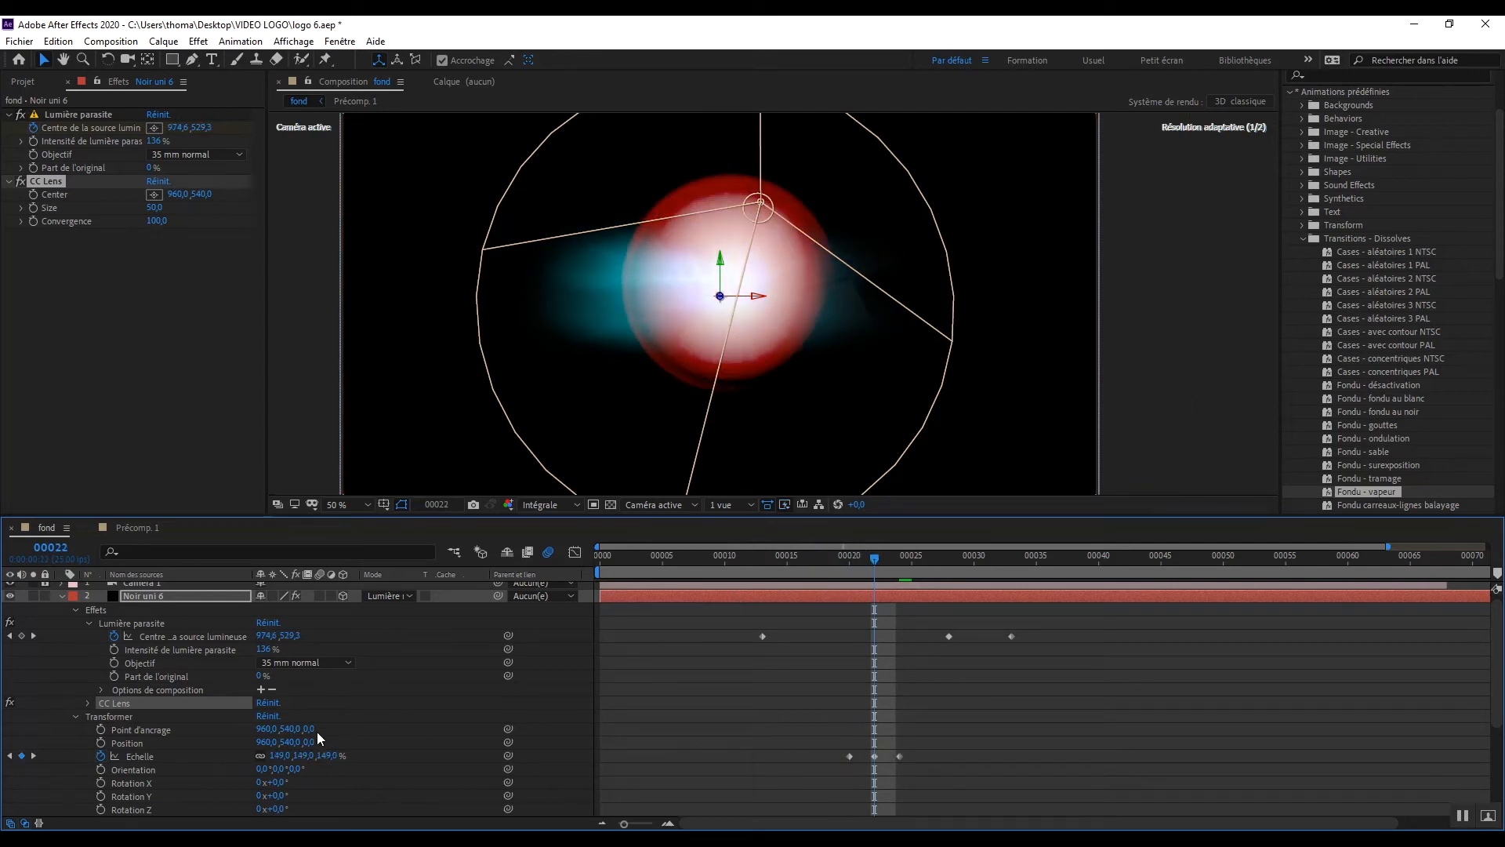
left_click(88, 702)
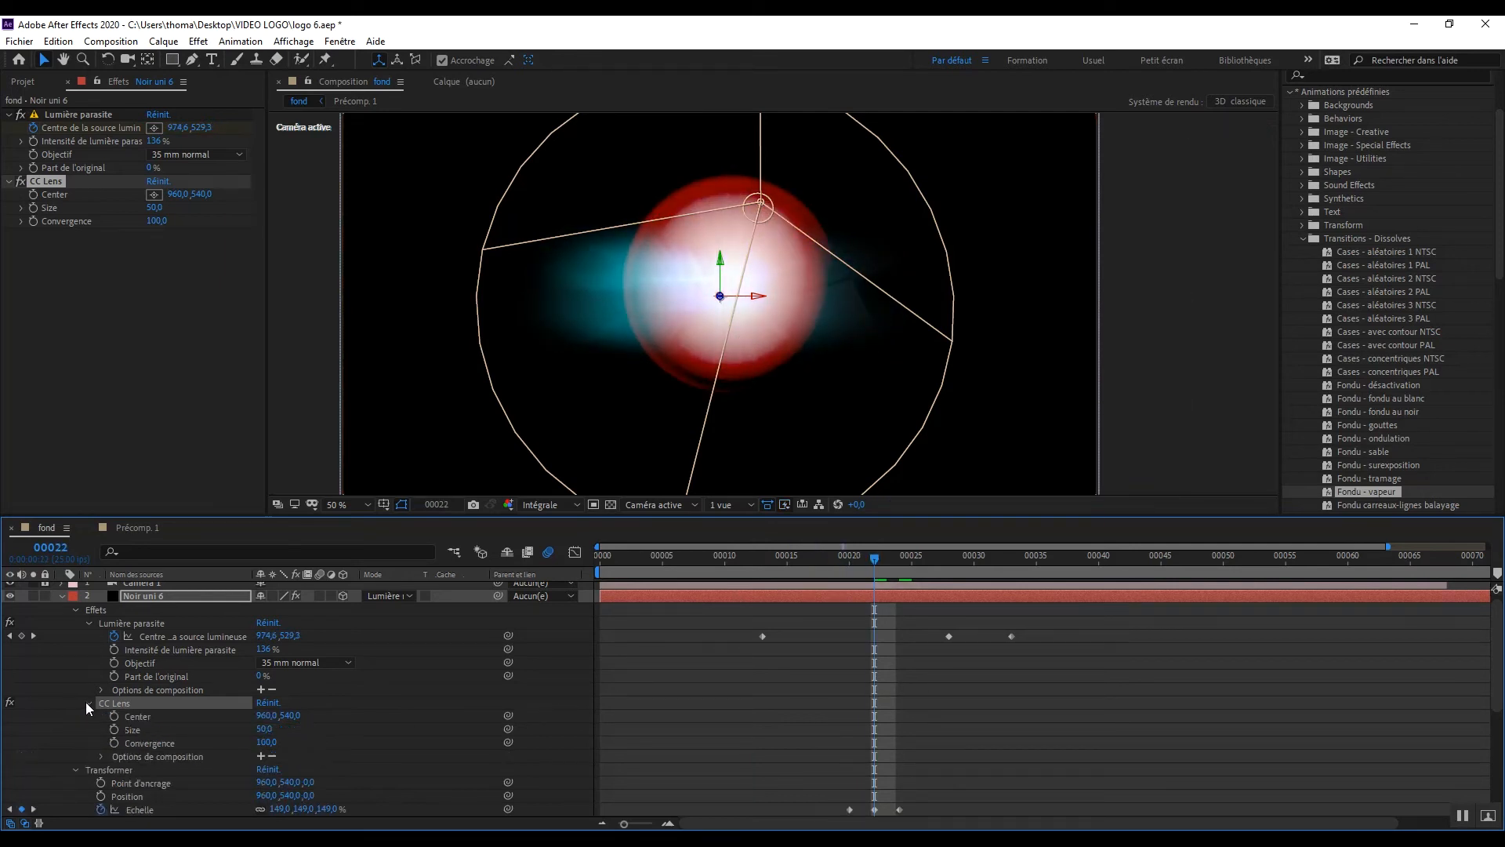
left_click(153, 718)
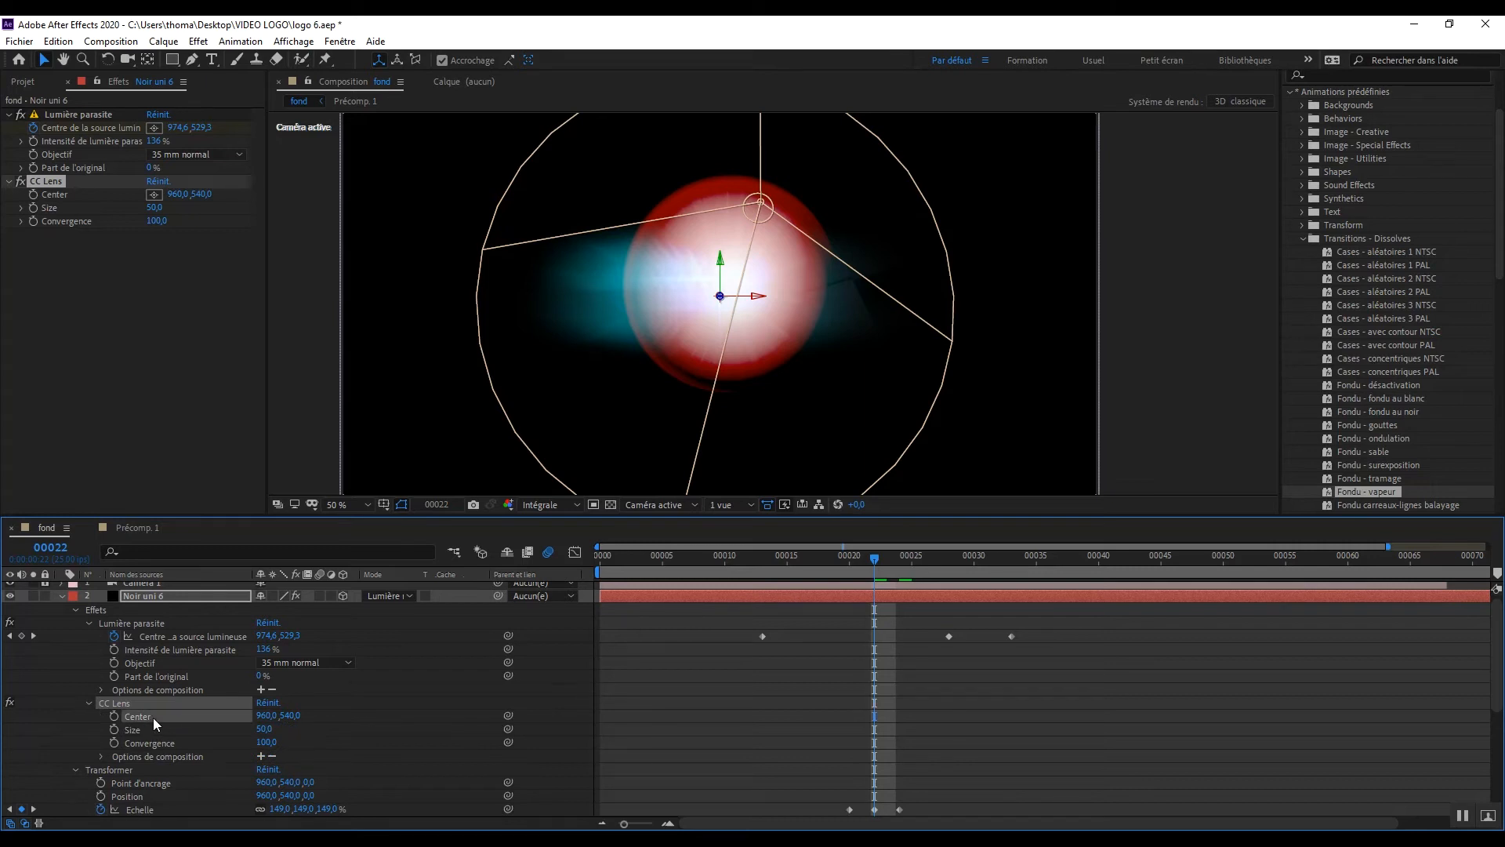
left_click(262, 716)
type("1028")
key("Tab")
type("670")
key("Return")
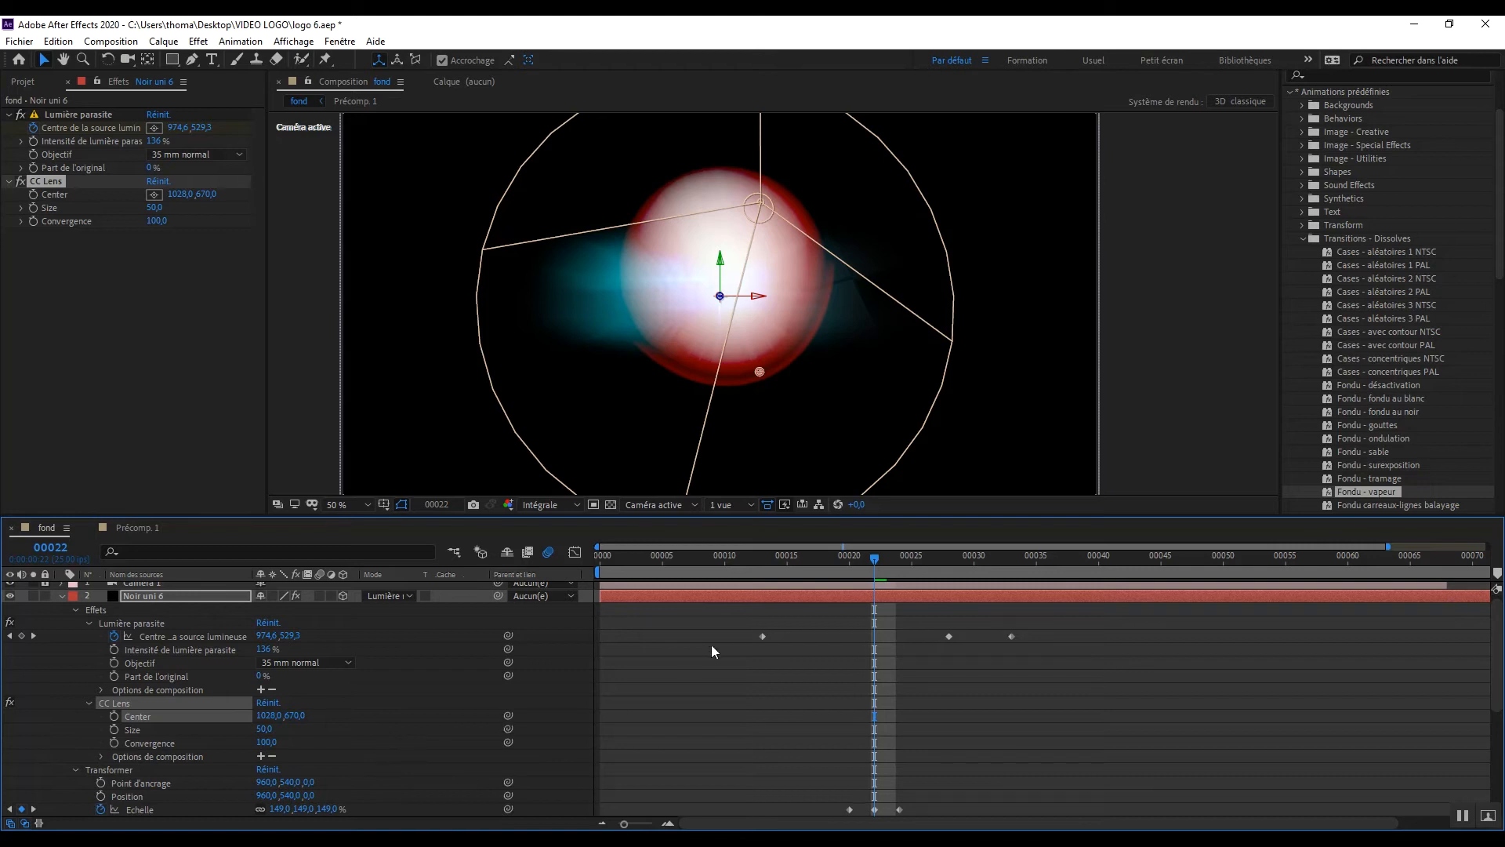
mouse_move(875, 560)
left_mouse_down()
mouse_move(912, 564)
mouse_move(878, 566)
left_mouse_up()
left_click(114, 716)
Step: At frame 28, keyframe the CC Lens center at 947, 509
left_click_drag(873, 561, 945, 563)
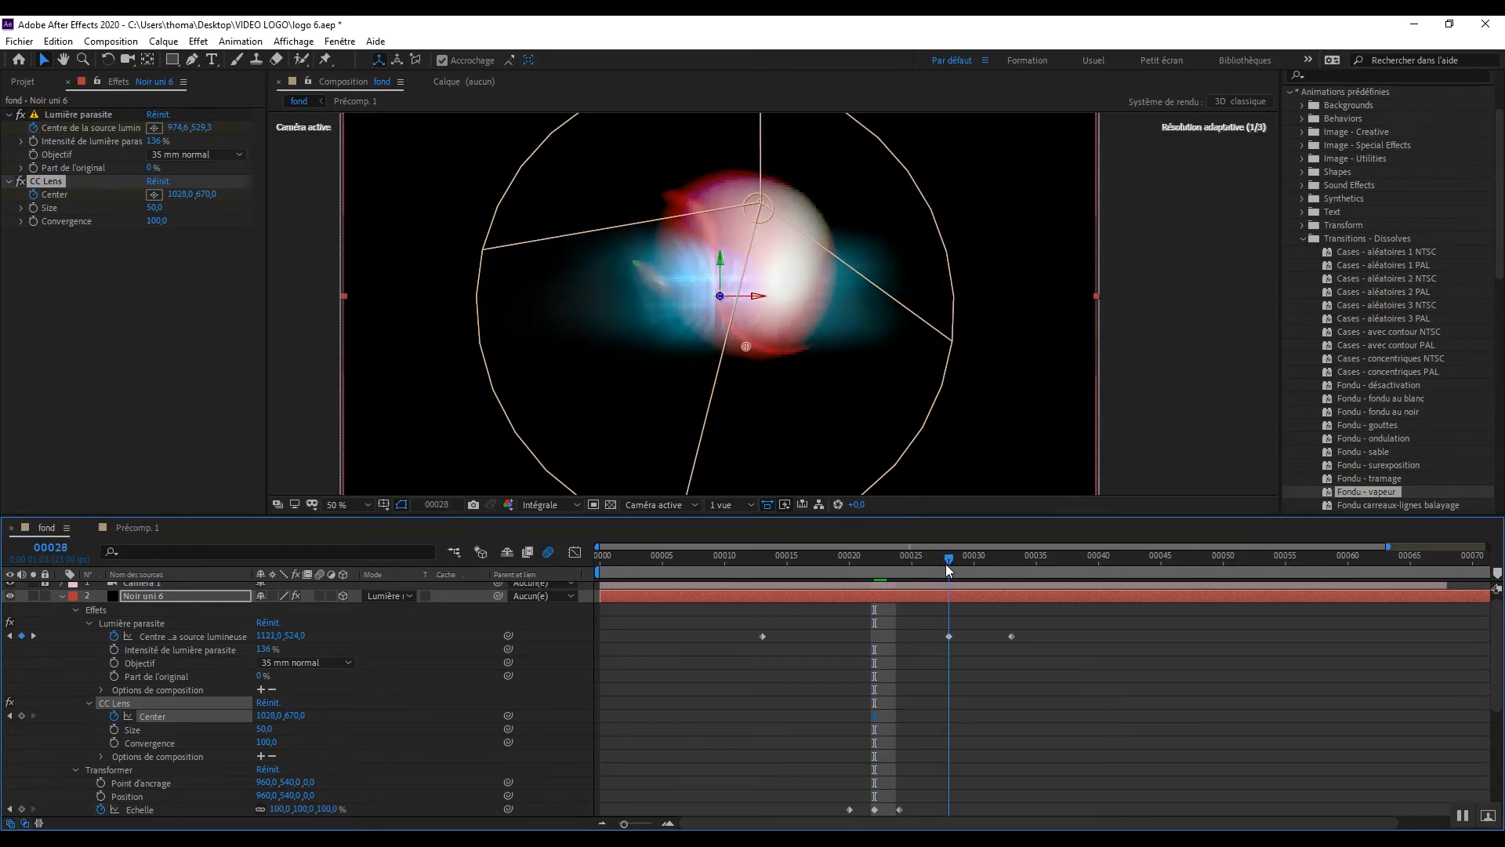
left_click(269, 715)
type("947")
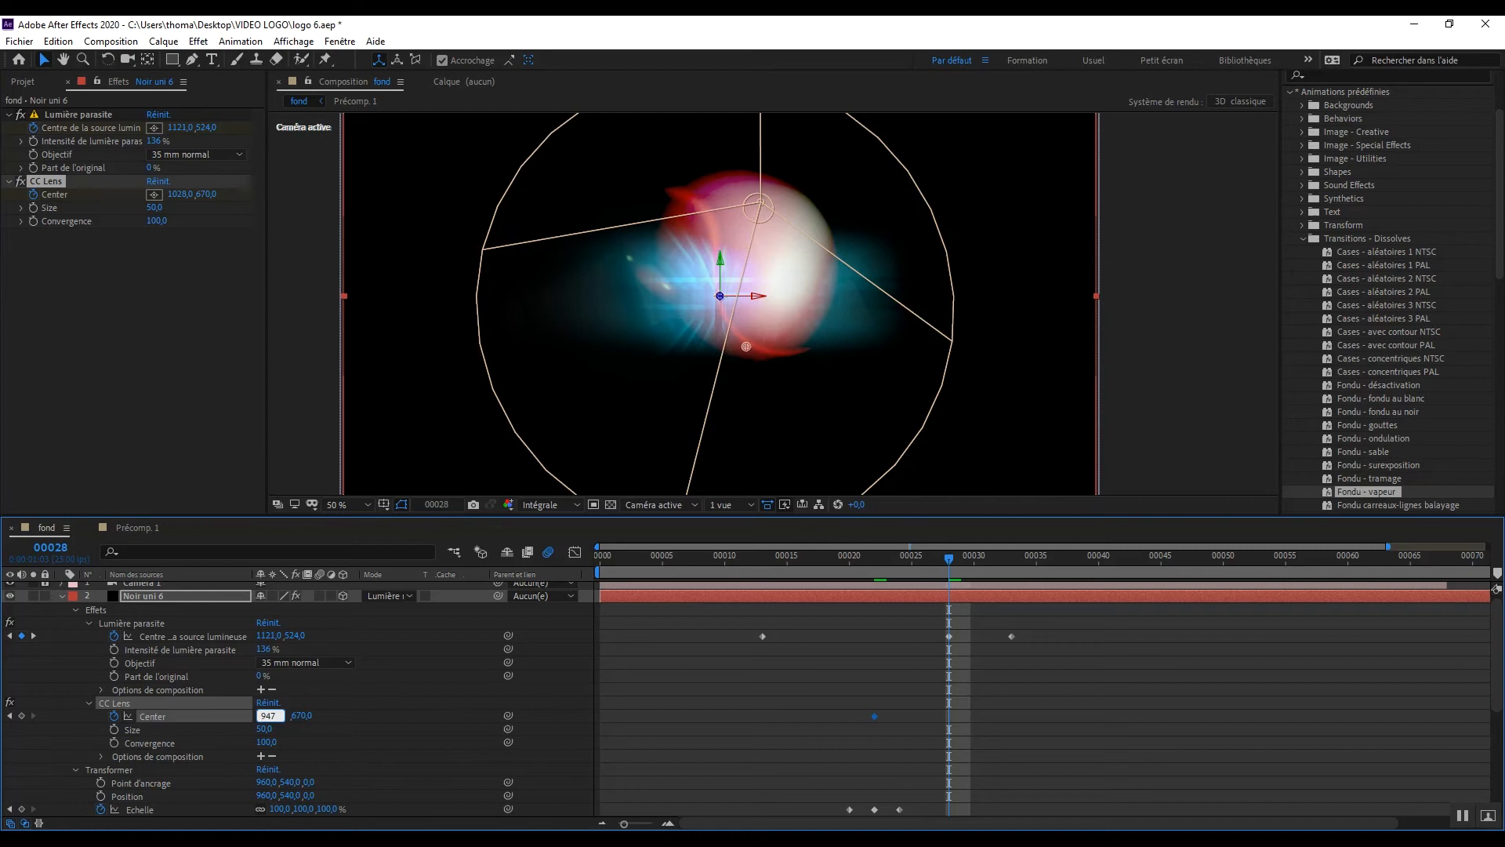
key("Tab")
type("5")
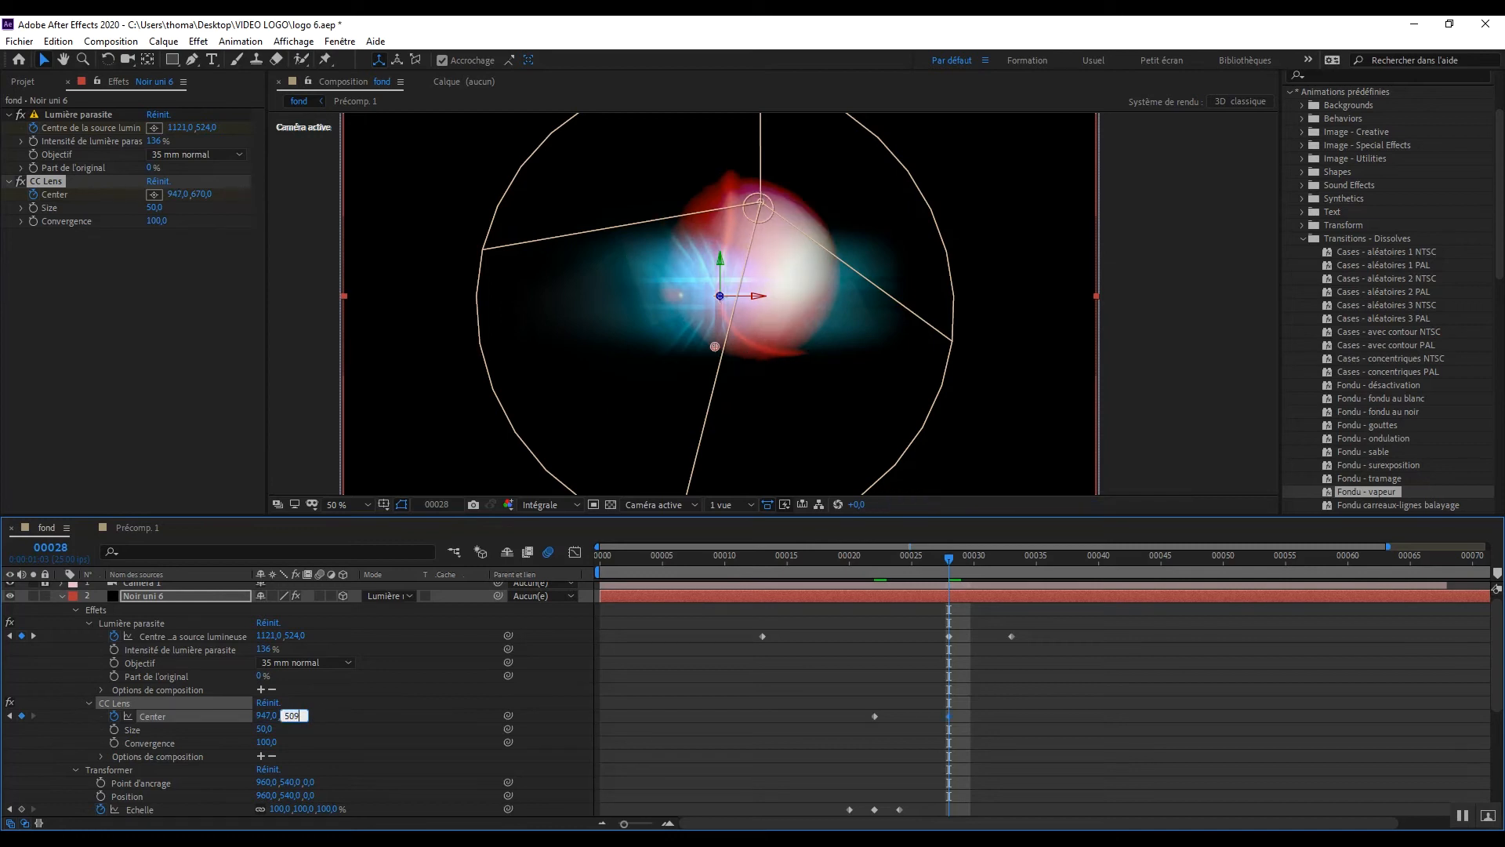
type("09")
key("Return")
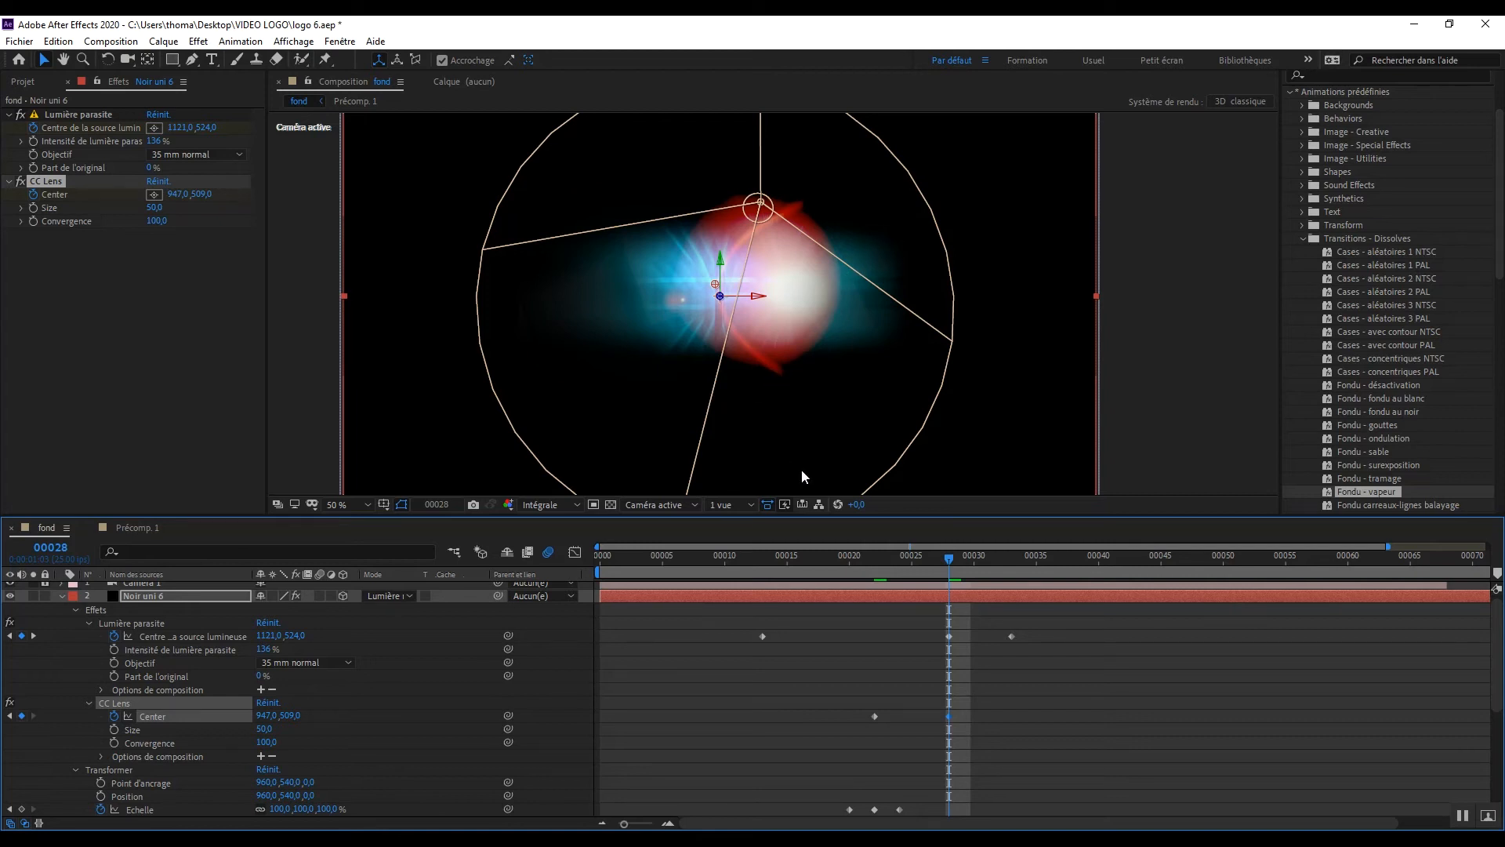
Step: Show two views side by side and move the Noir uni 6 layer back in depth to a Z position of about 184
left_click(731, 508)
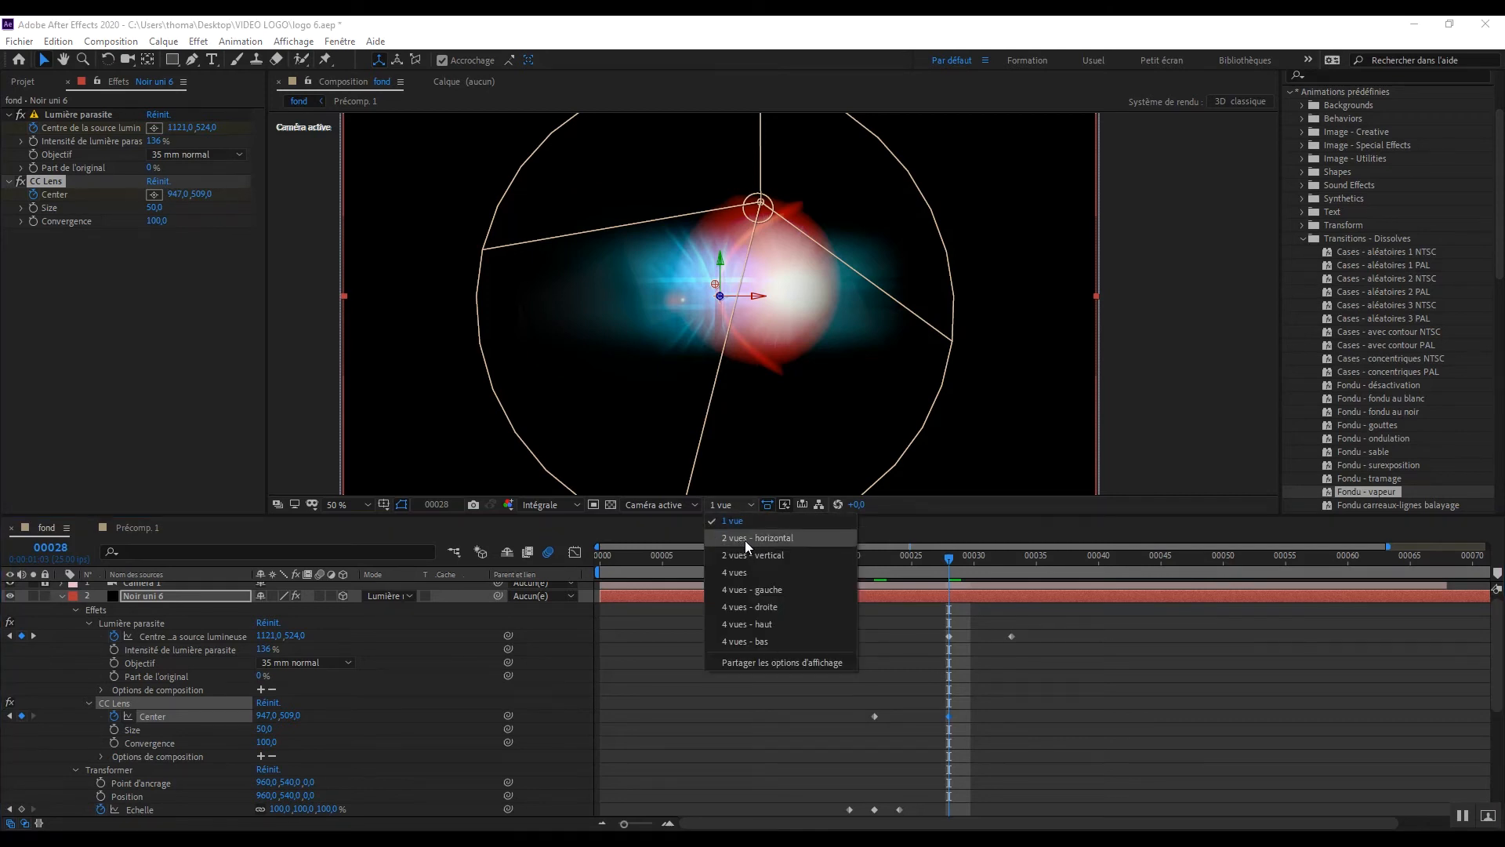
left_click(744, 539)
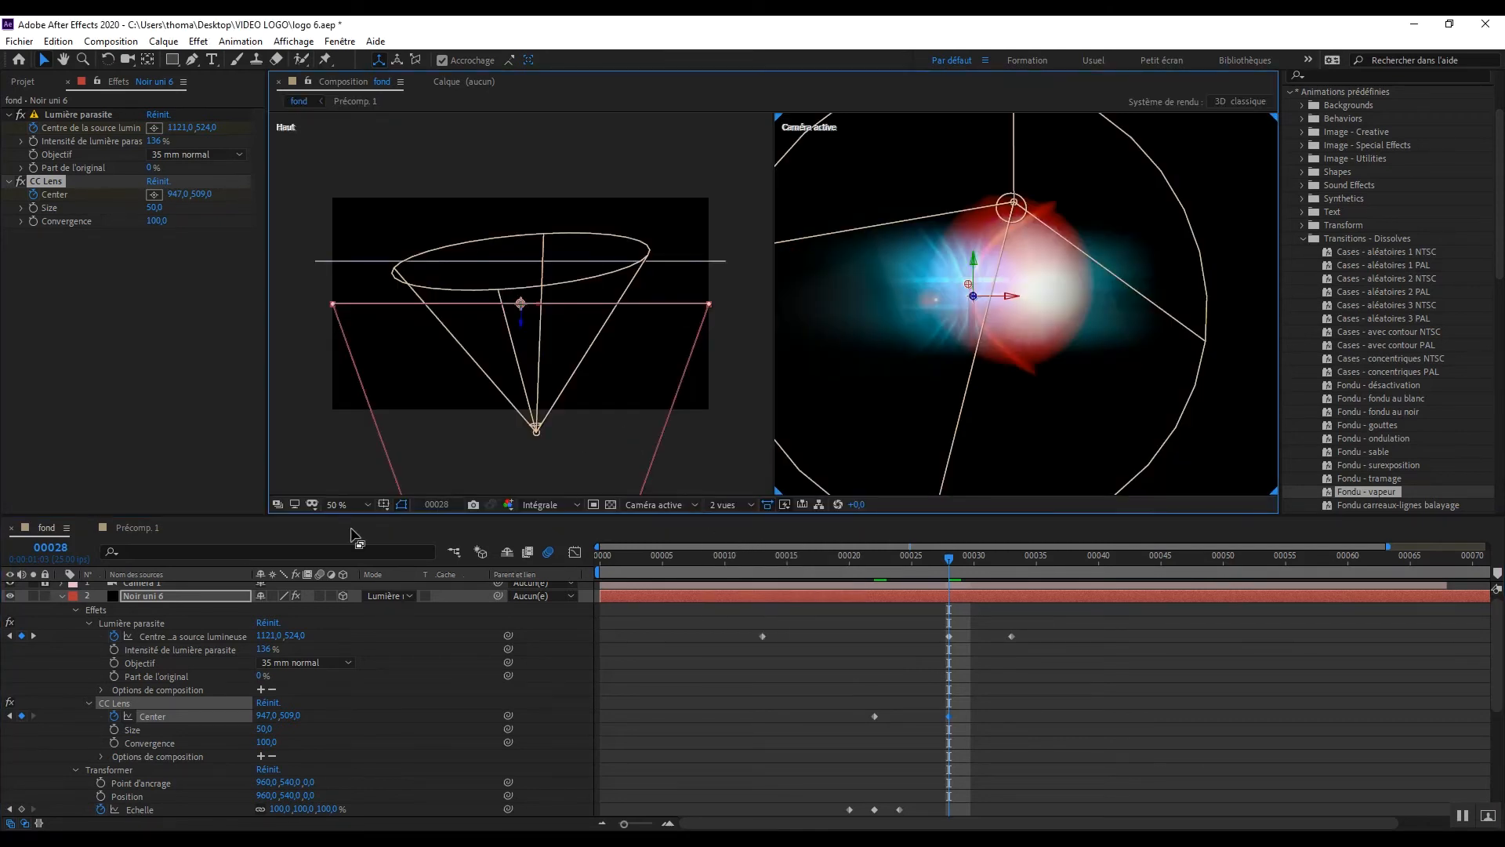
left_click(149, 599)
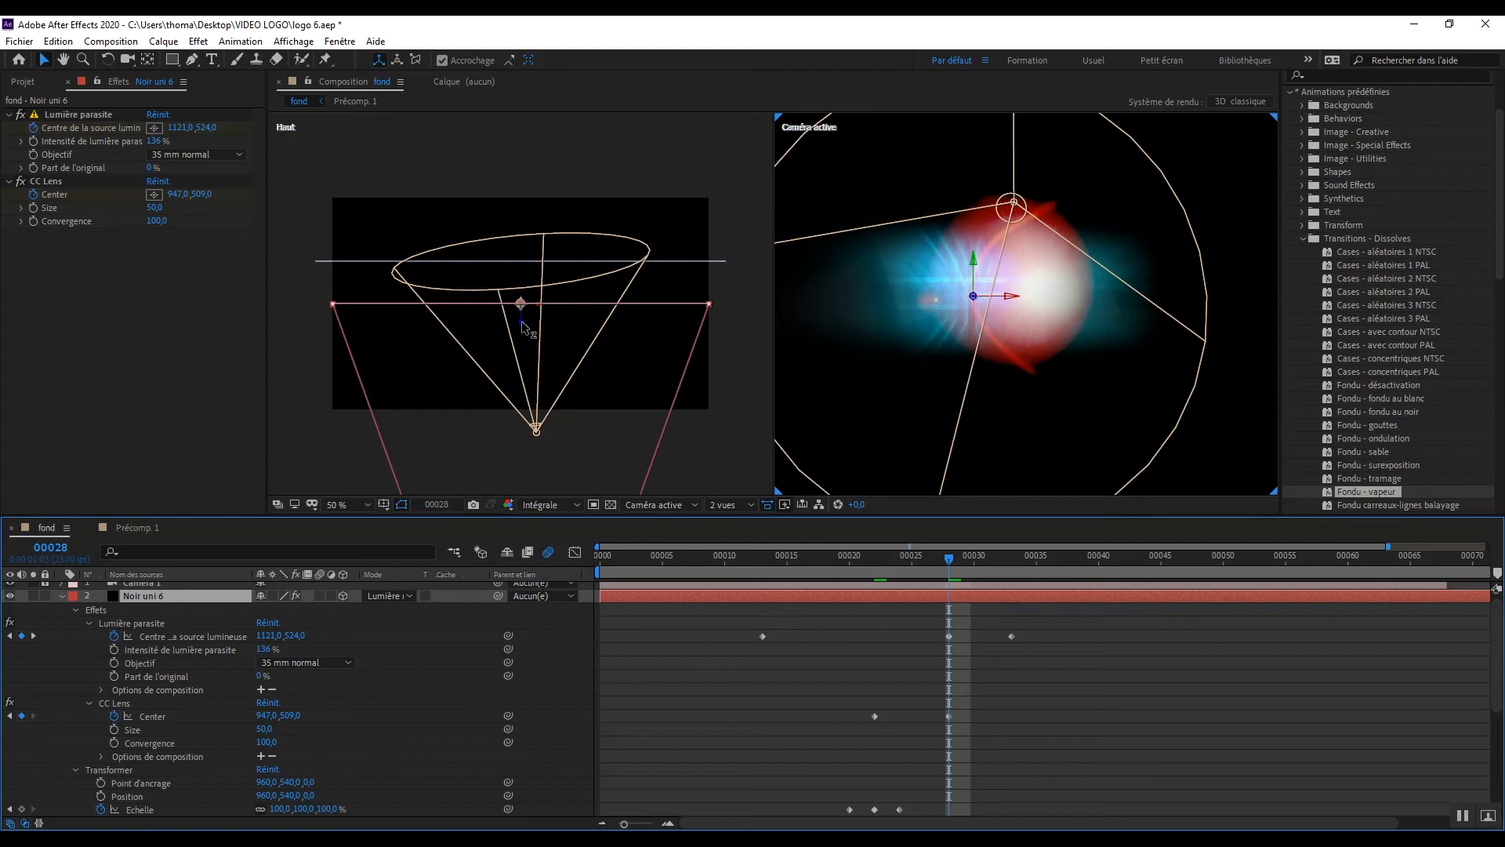
left_click_drag(523, 325, 518, 288)
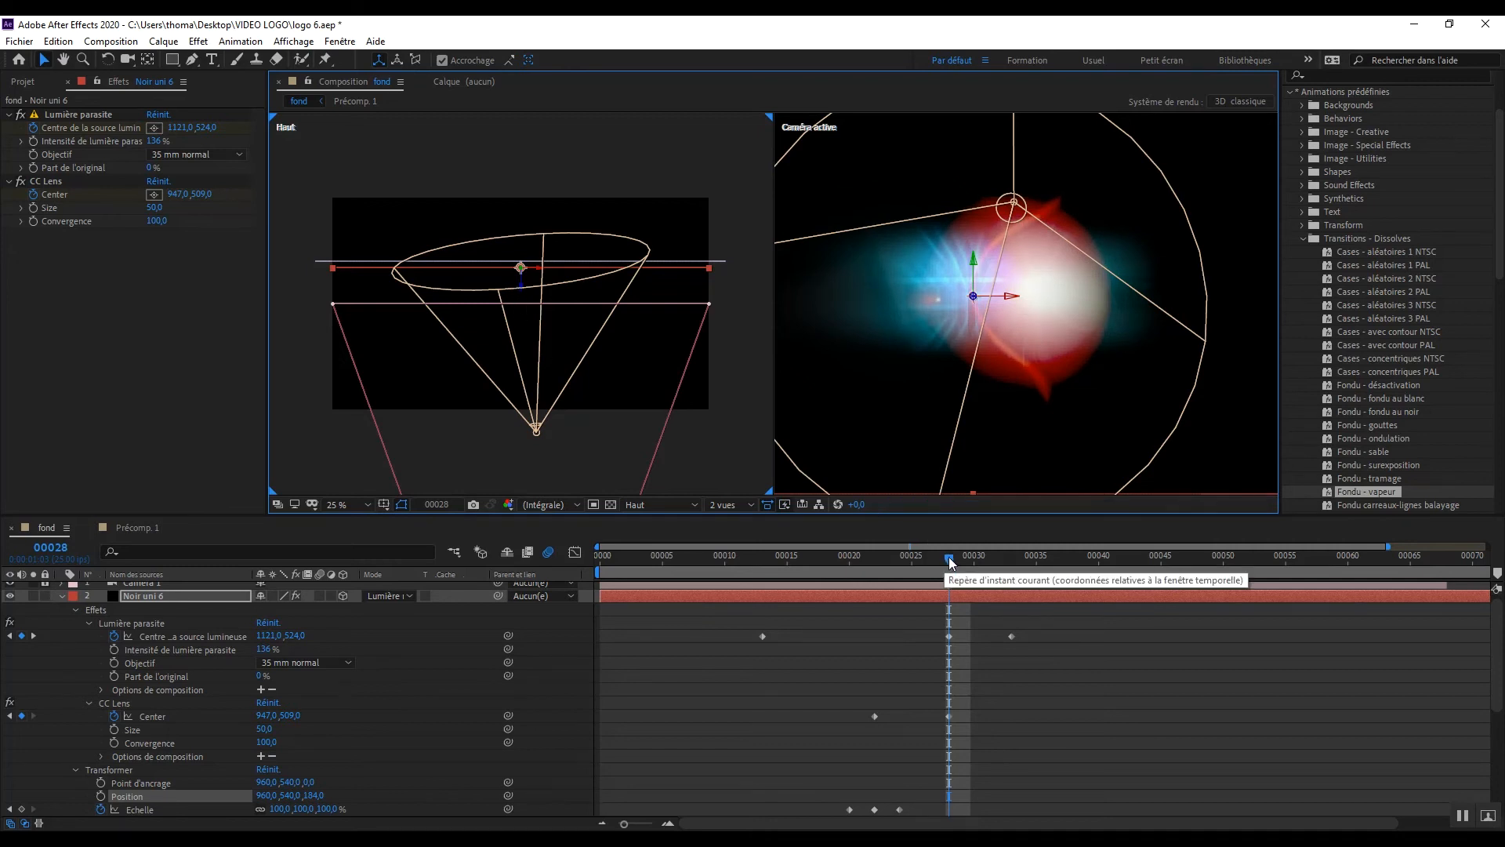
Step: Reveal the Noir uni 6 layer's opacity and start keyframing it at frame 0 with a value of 0%
left_click_drag(949, 557, 833, 510)
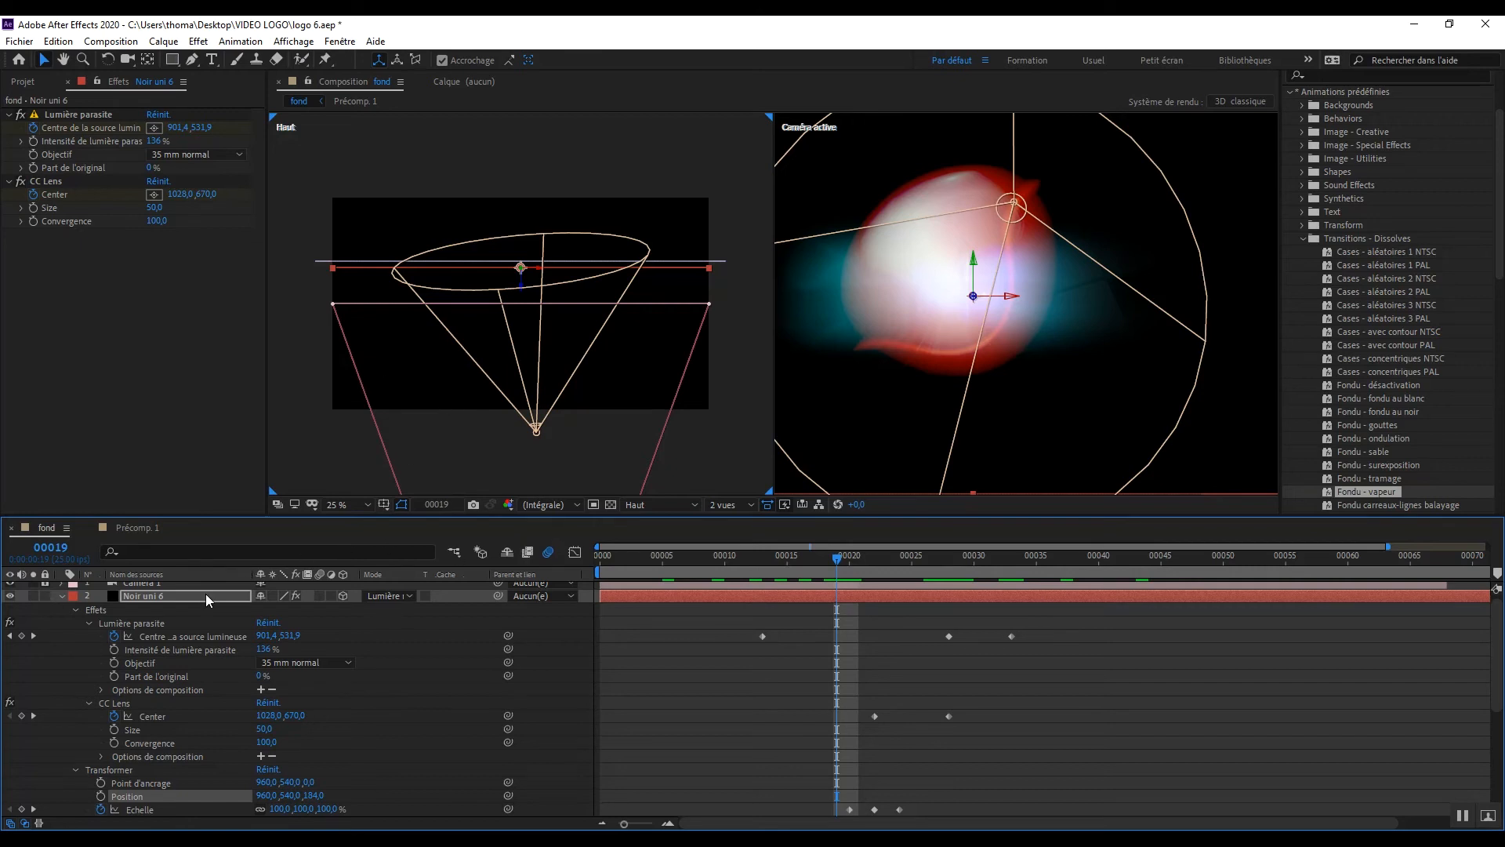
left_click(178, 598)
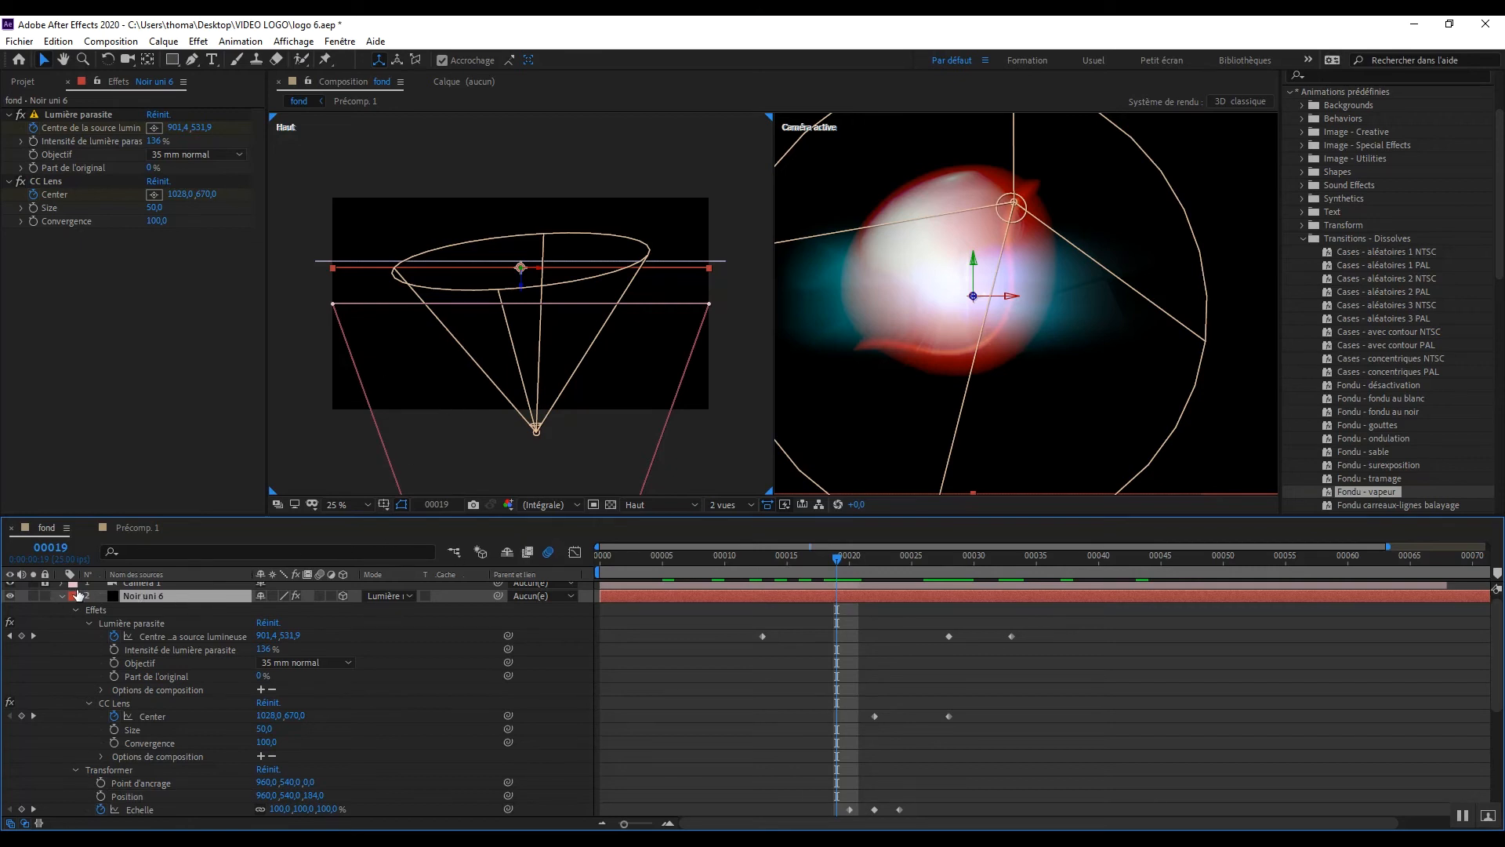
key("t")
left_click(127, 614)
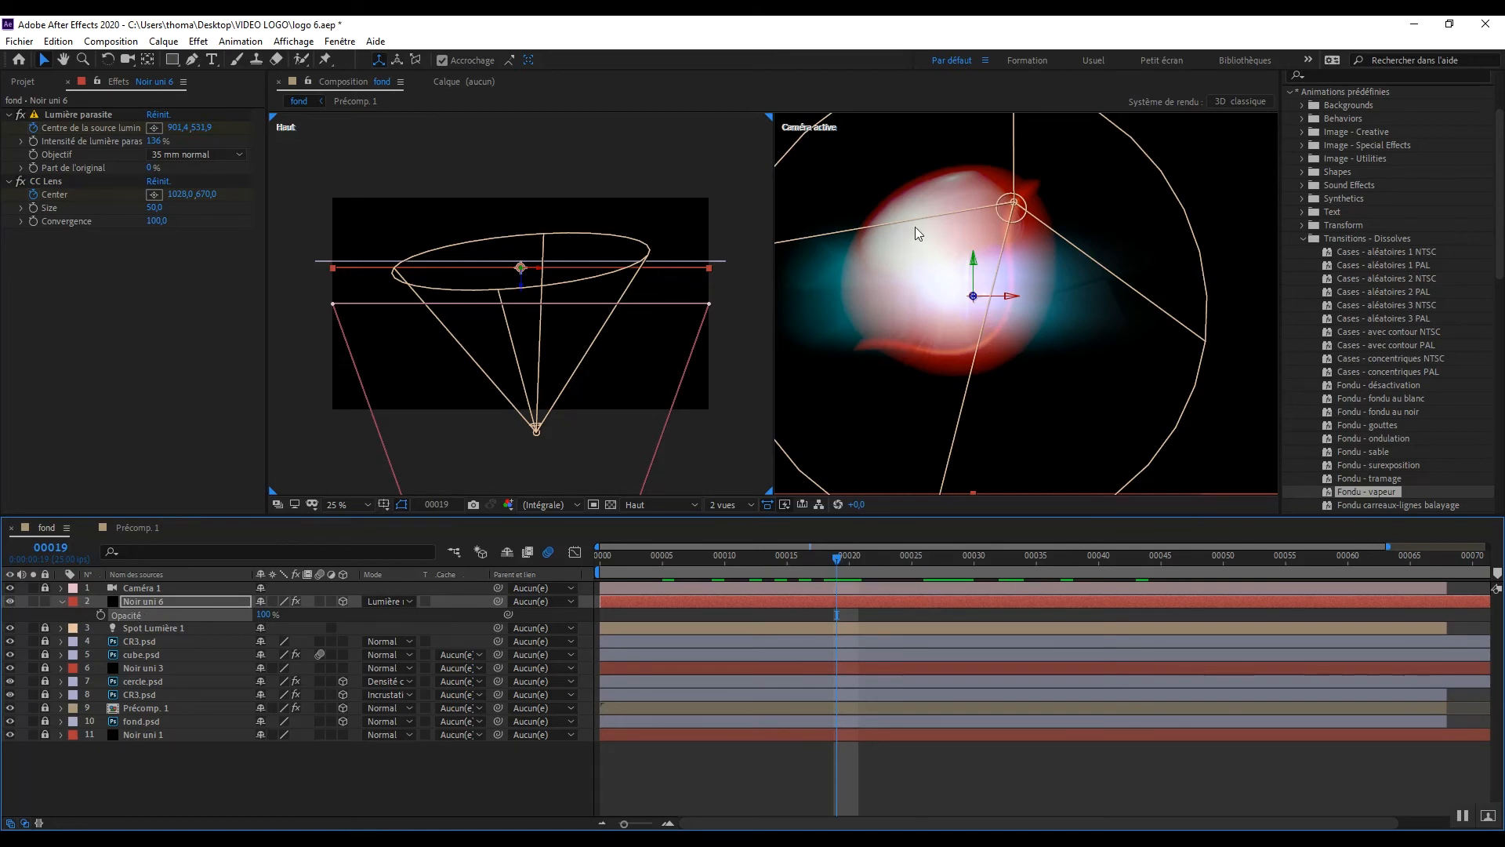
key("Home")
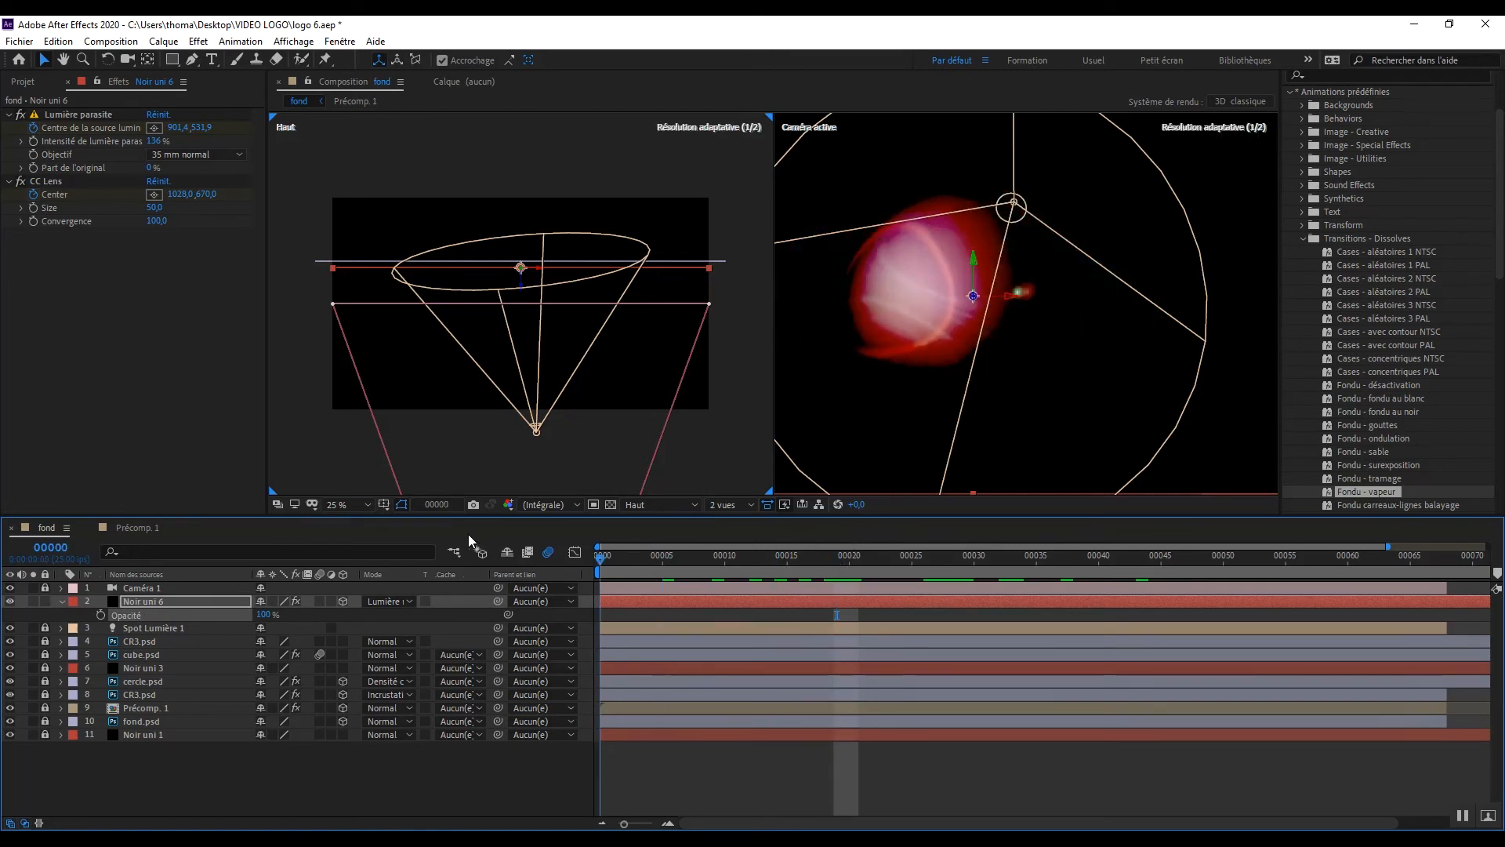
left_click_drag(262, 616, 188, 615)
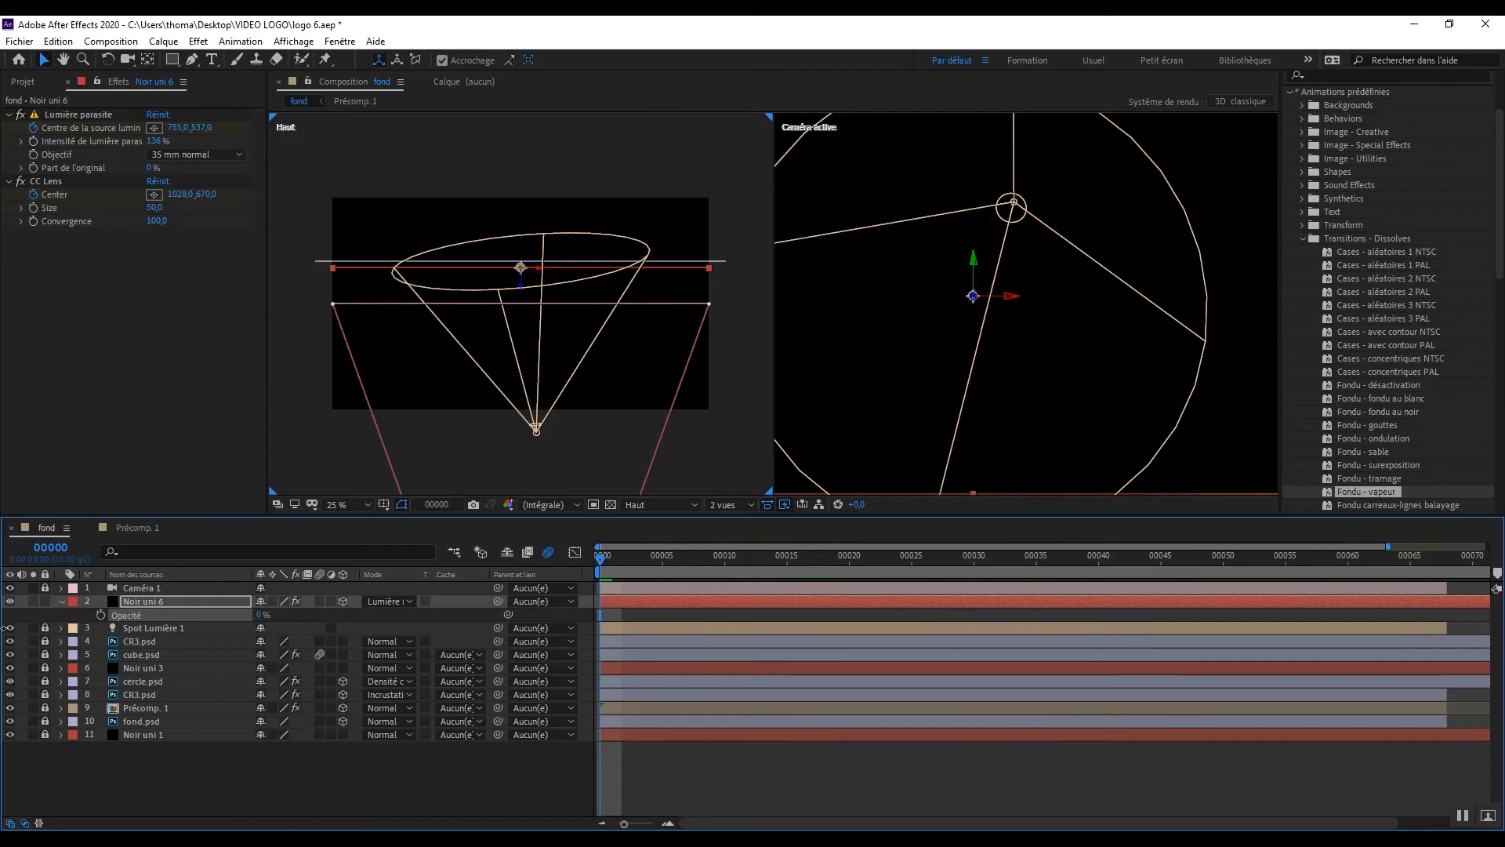
left_click(101, 615)
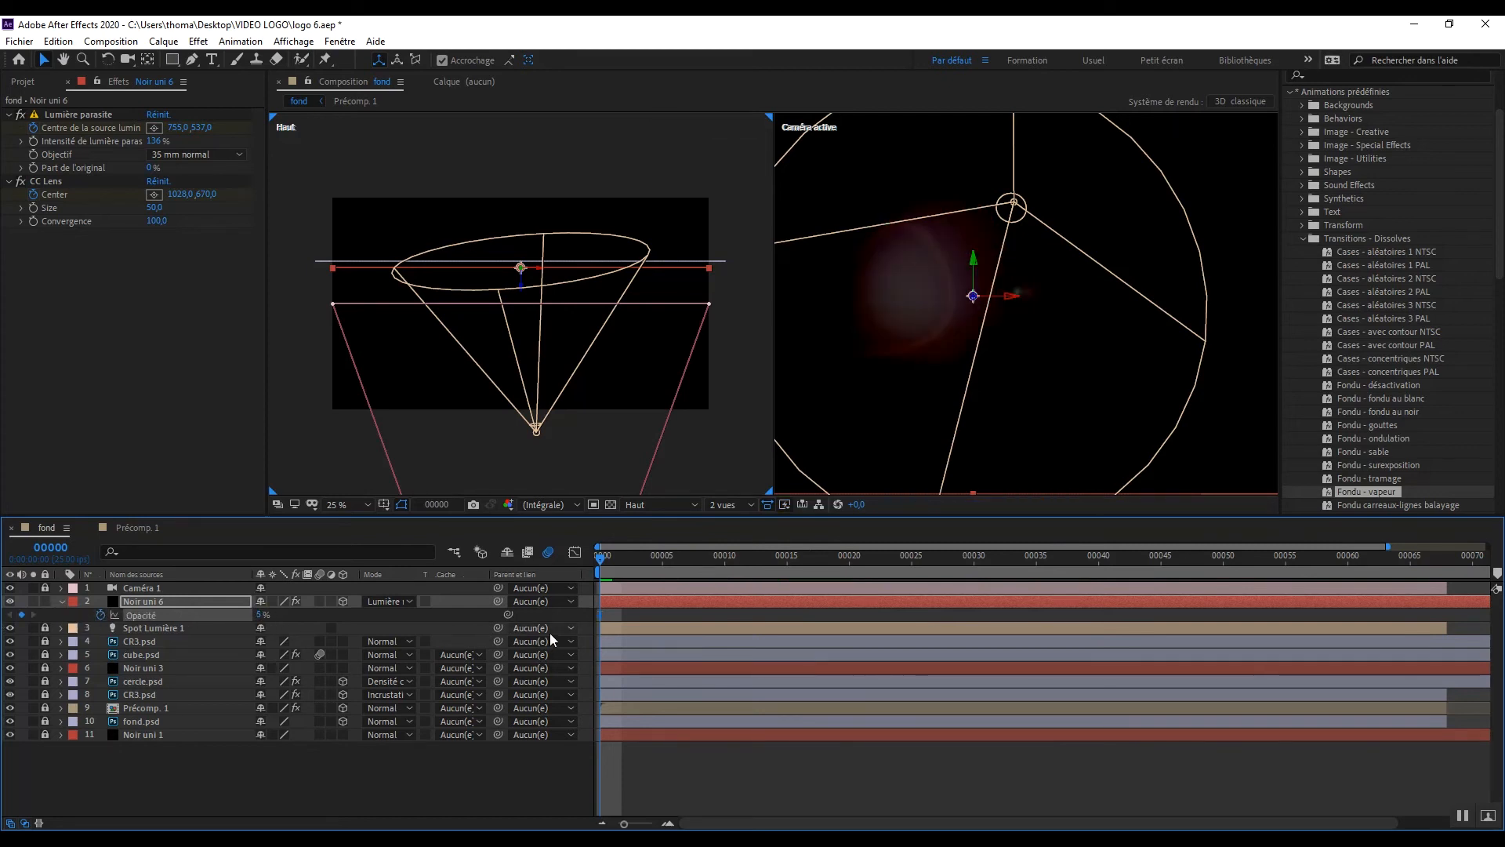
left_click_drag(263, 617, 218, 618)
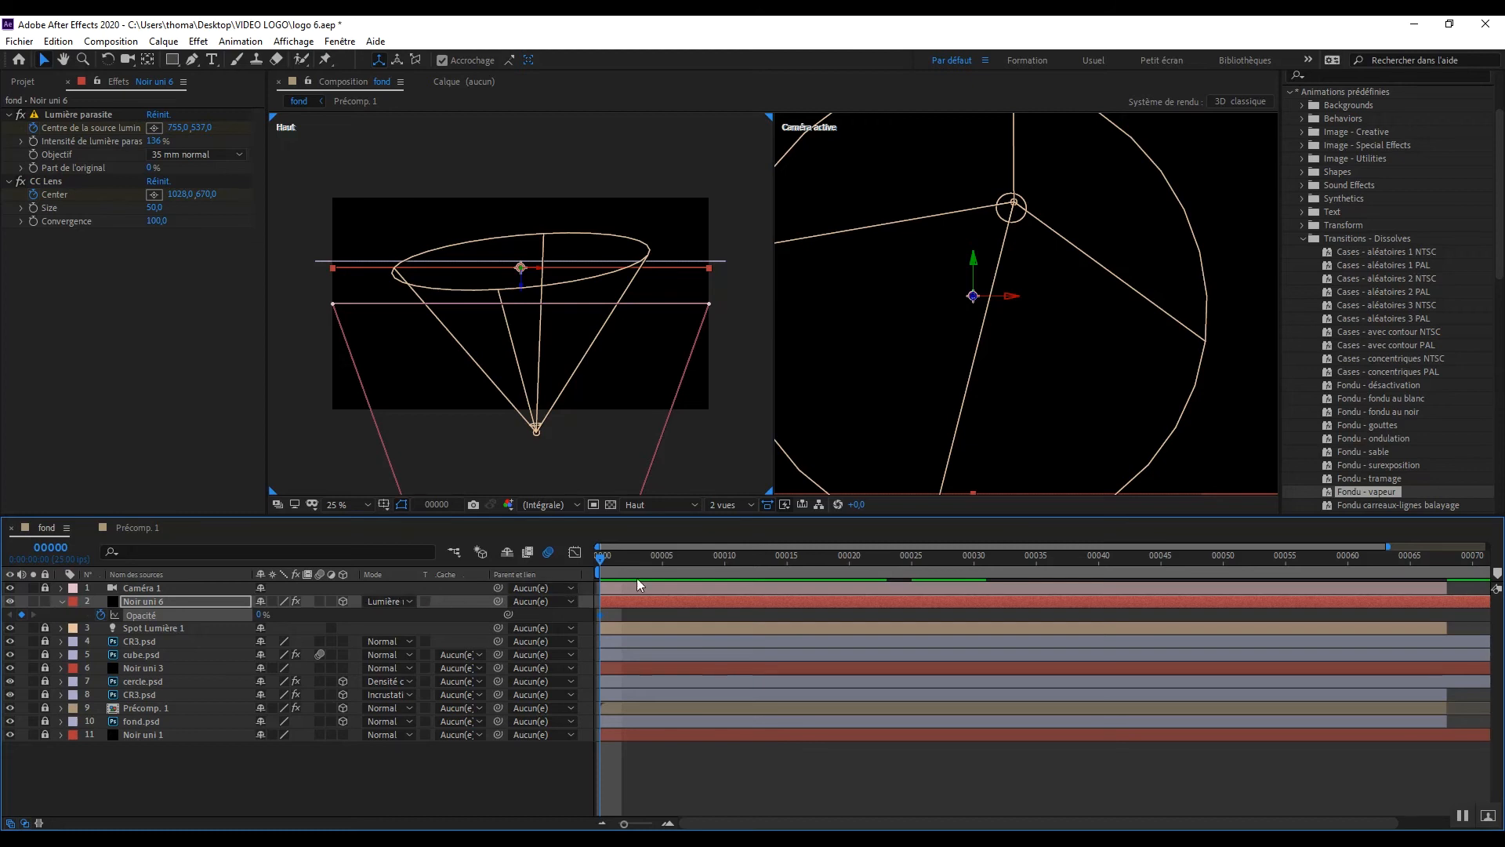
Step: Keyframe the Noir uni 6 layer's opacity at 0% on frame 20 and at 25% on frame 22
left_click_drag(631, 563, 850, 579)
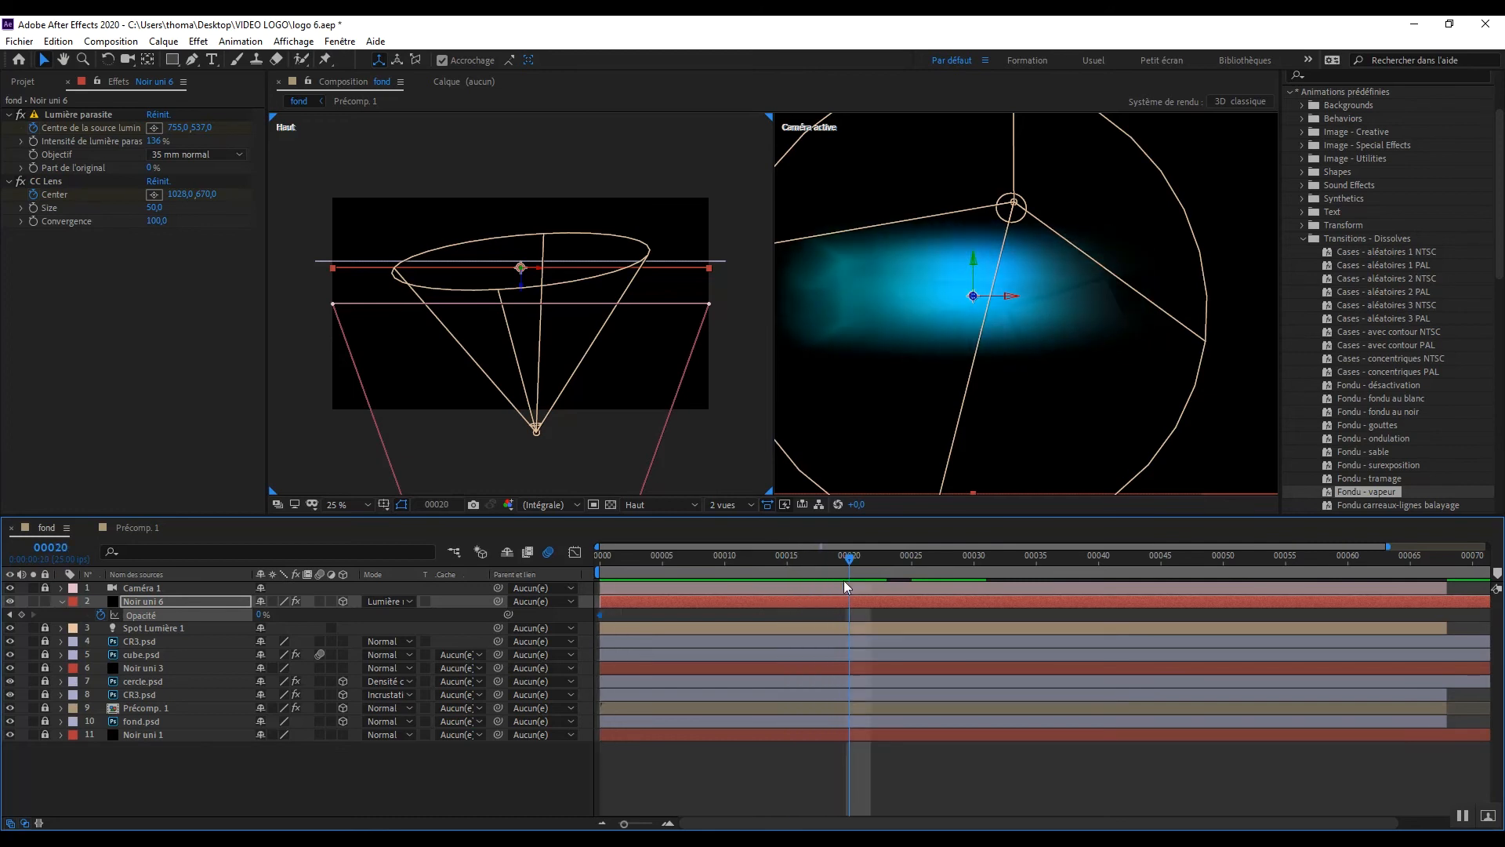
left_click(21, 615)
left_click(871, 563)
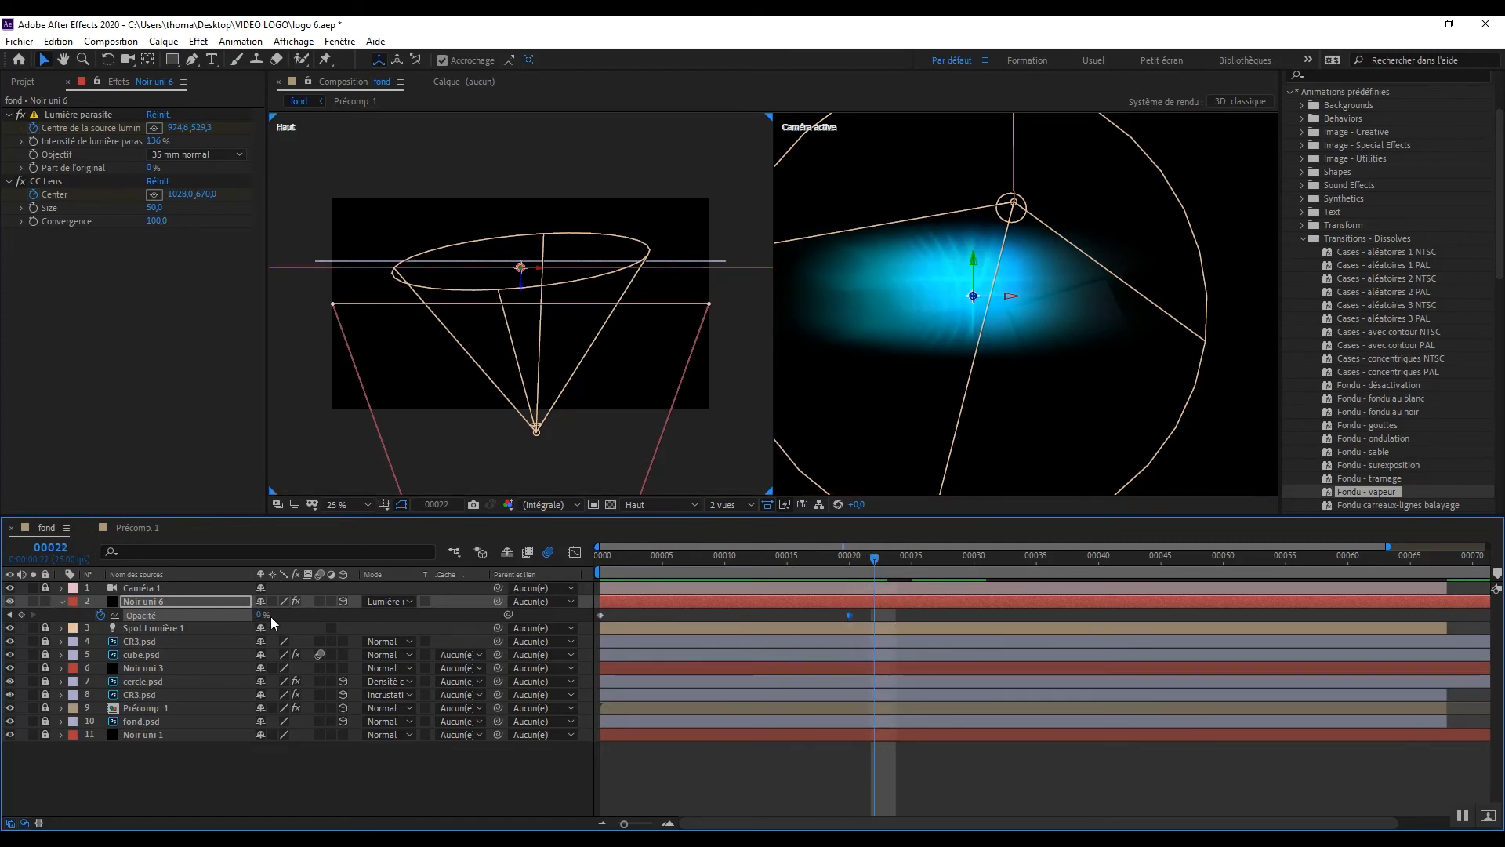
type("25")
key("Return")
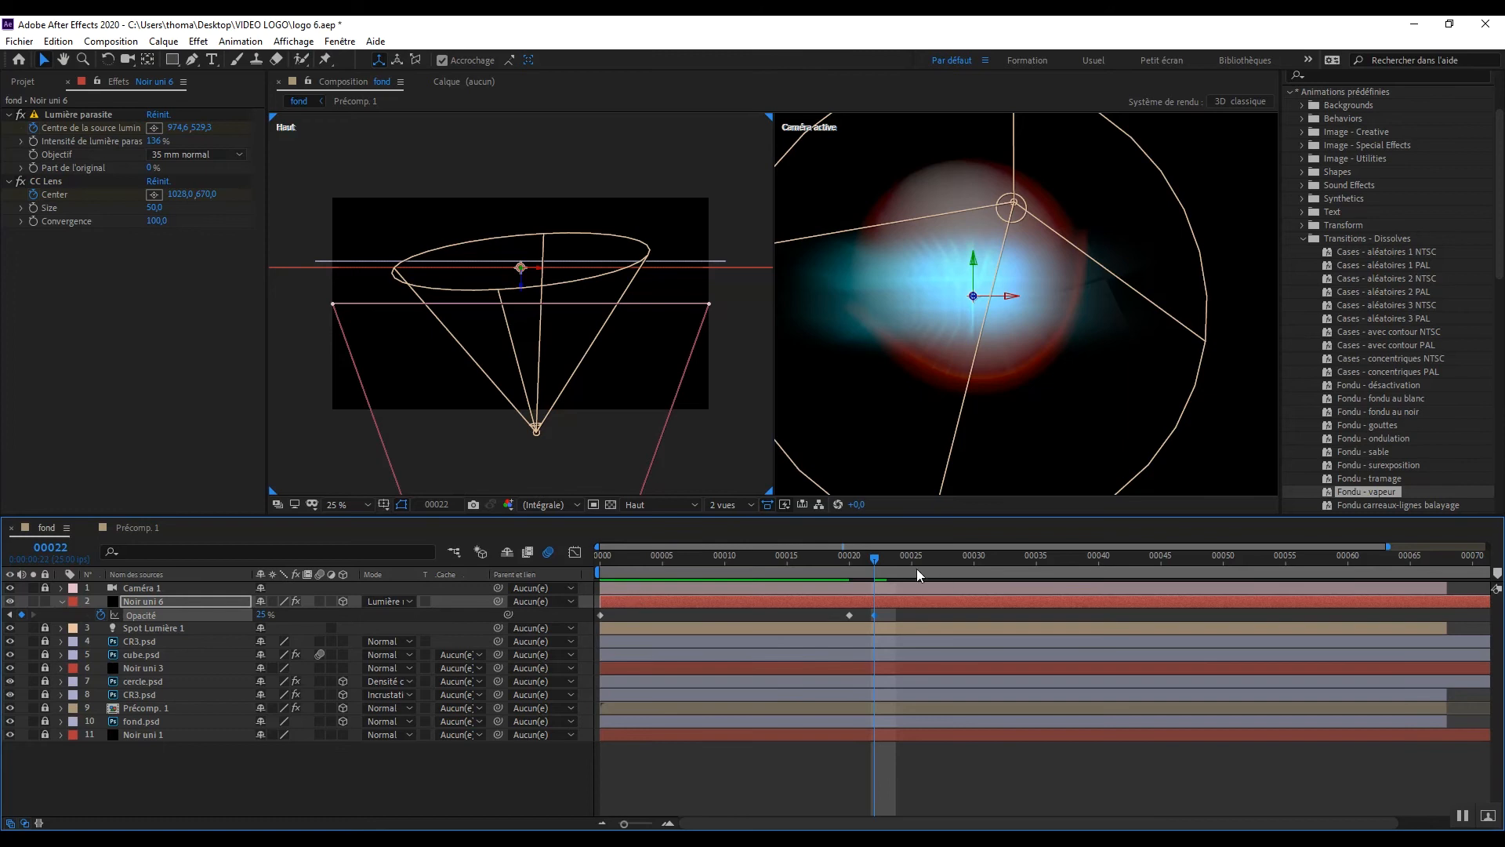
Step: Keyframe the Noir uni 6 layer's opacity at 7% on frame 24 and at 0% on frame 25
left_click_drag(879, 560, 899, 558)
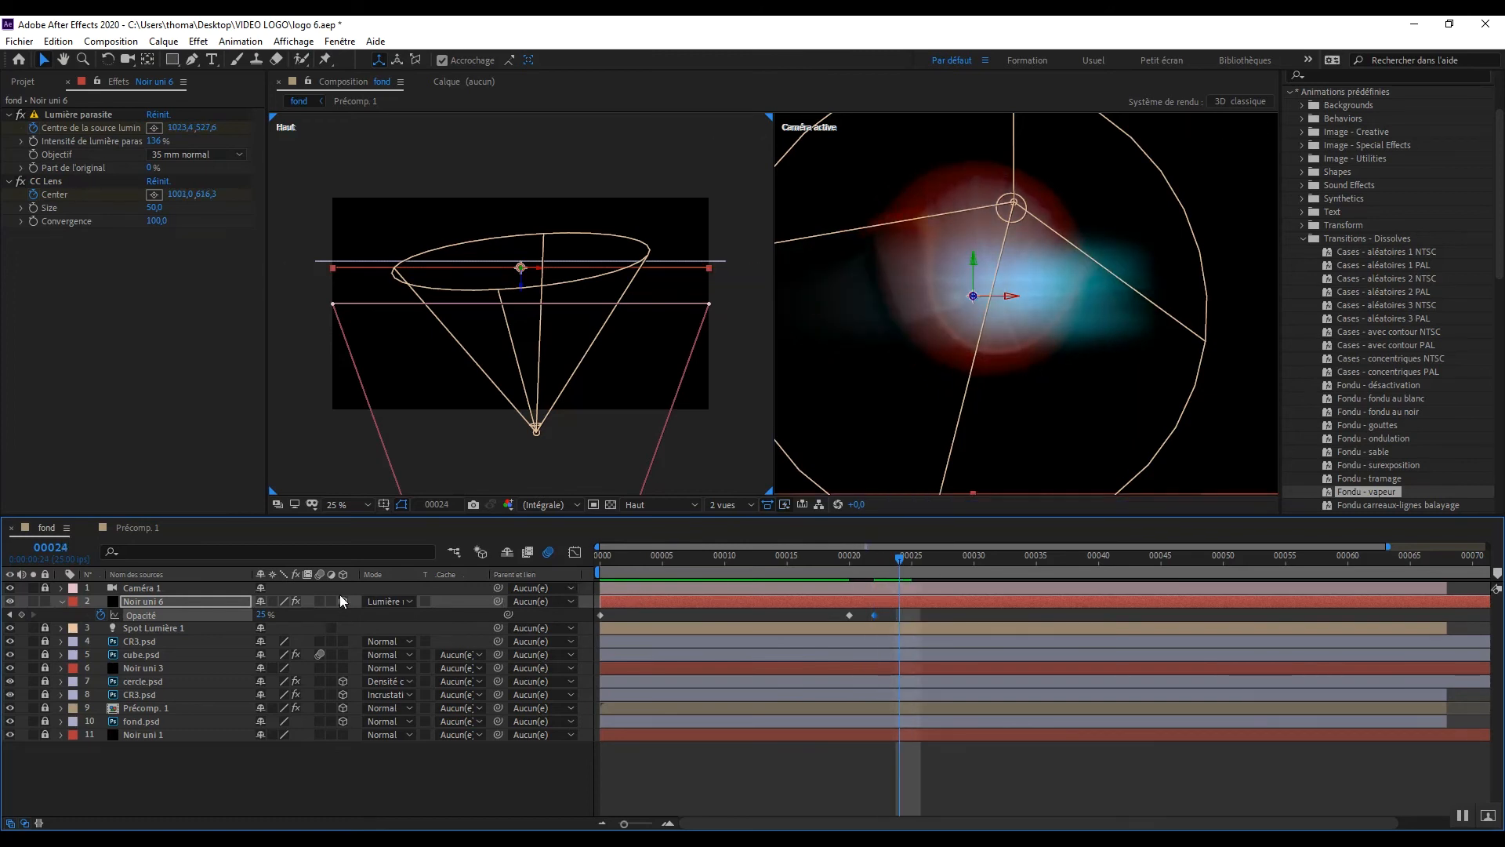
left_click(257, 614)
type("7")
key("Return")
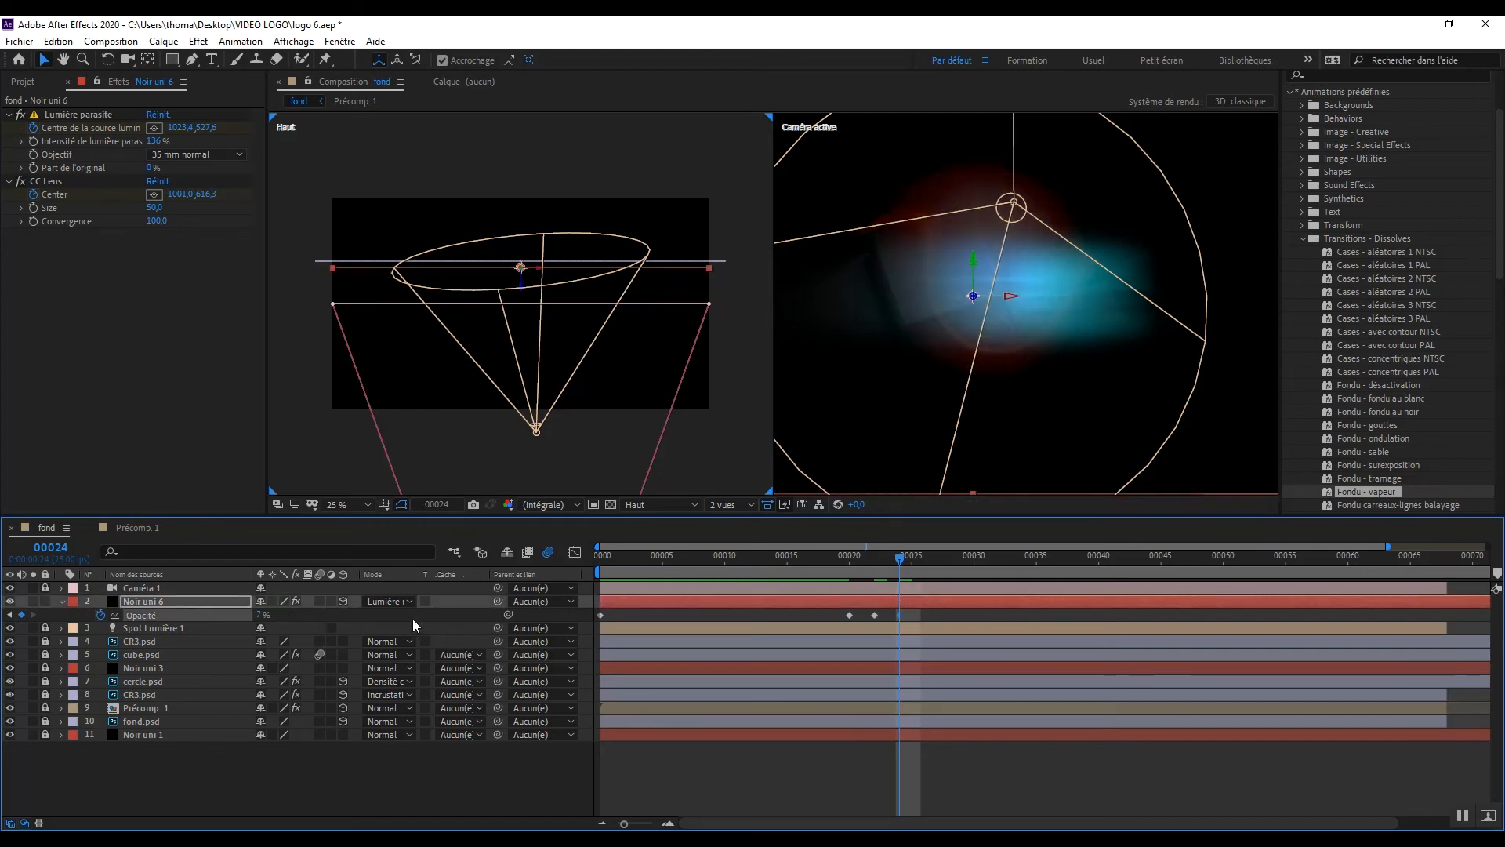
left_click(911, 559)
left_click(259, 615)
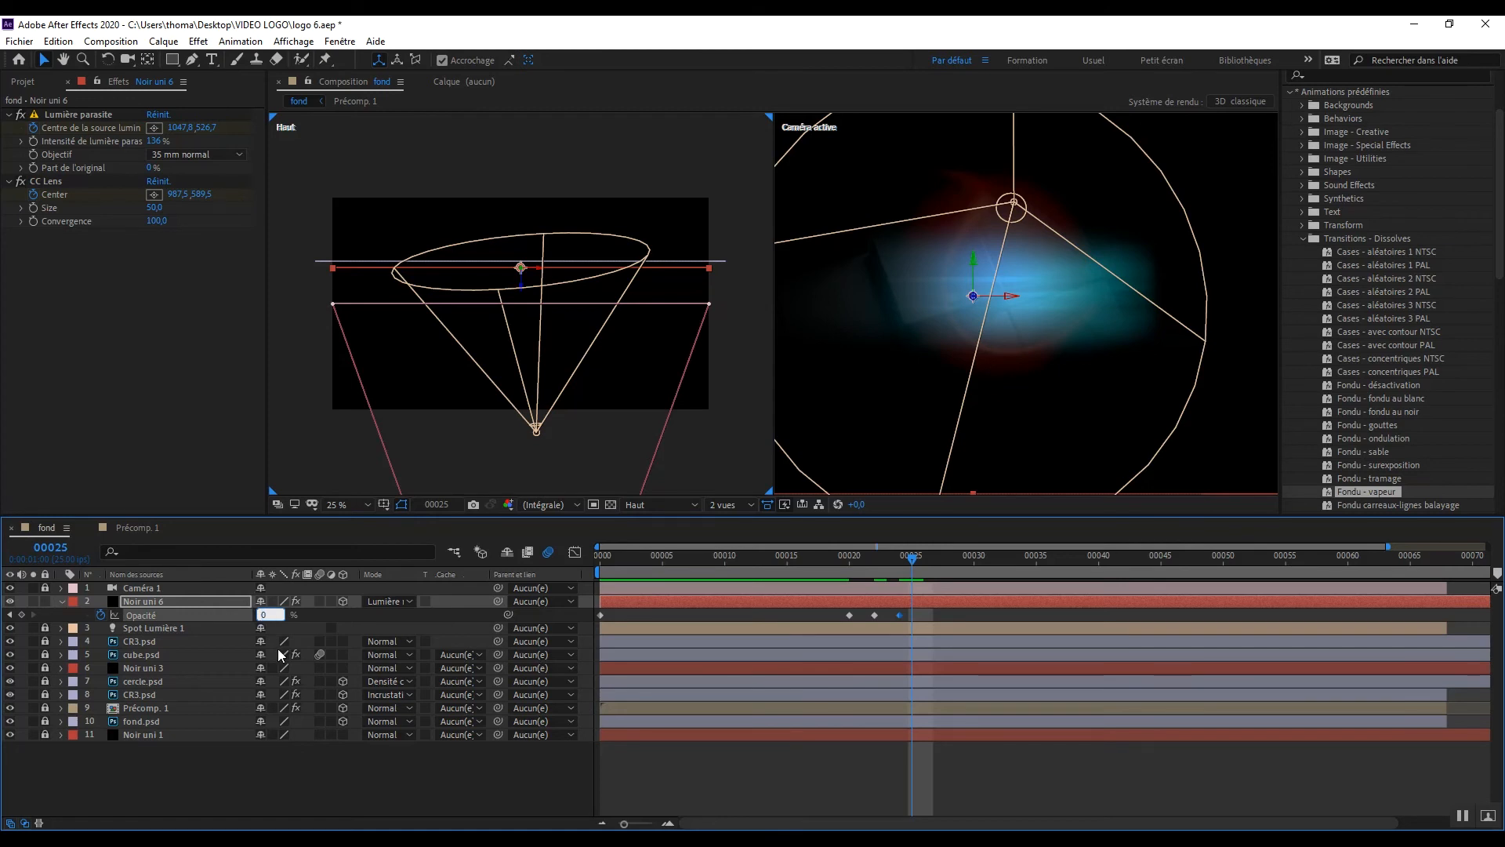
key("Return")
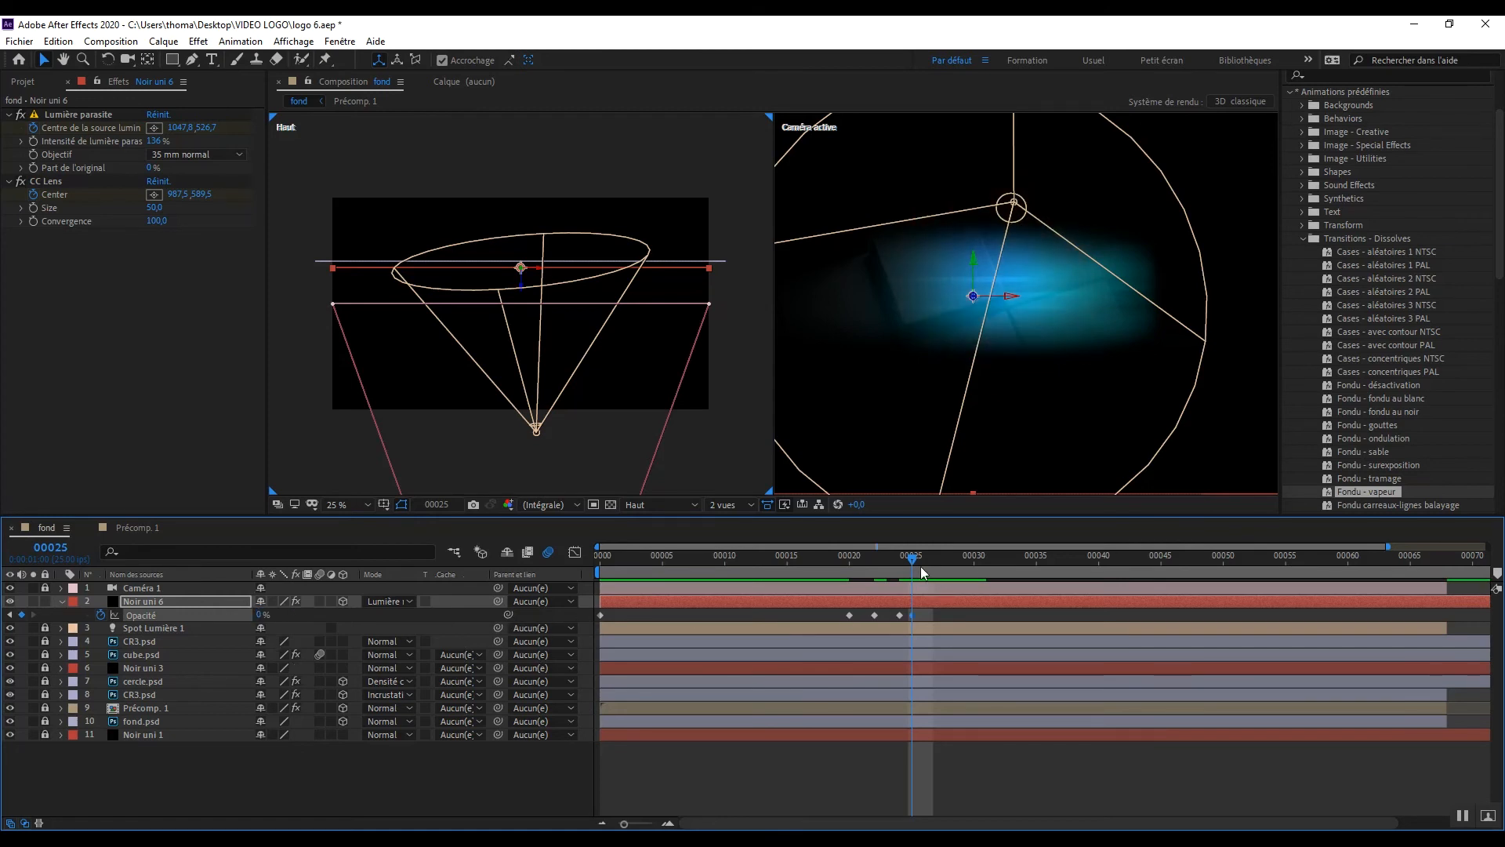
Step: Keyframe the Noir uni 6 layer's opacity at 20% on frame 27 and at 60% on frame 28
left_click_drag(923, 568, 938, 567)
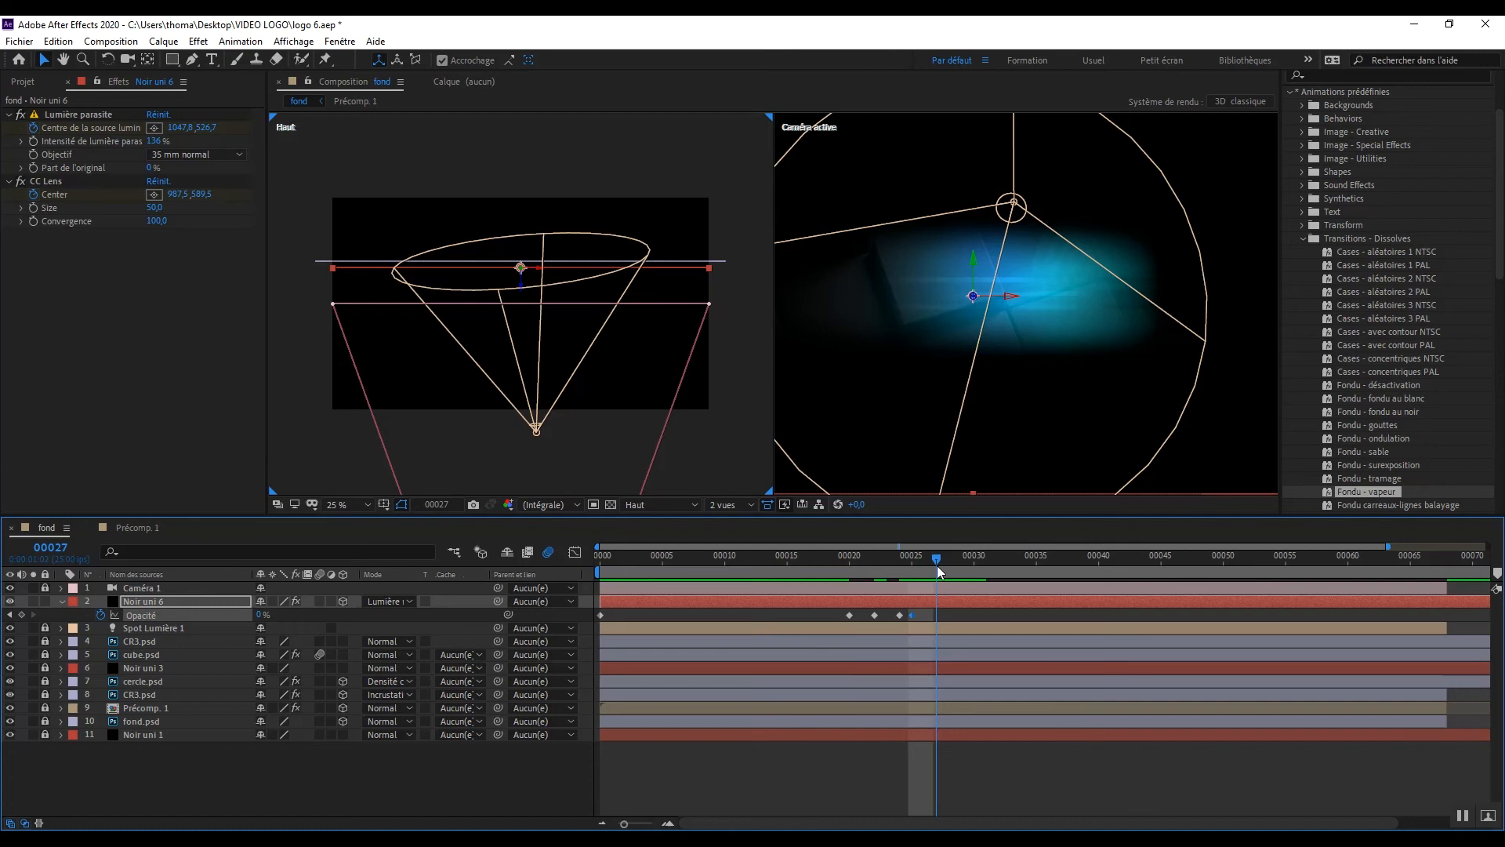
left_click(260, 616)
type("20")
key("Return")
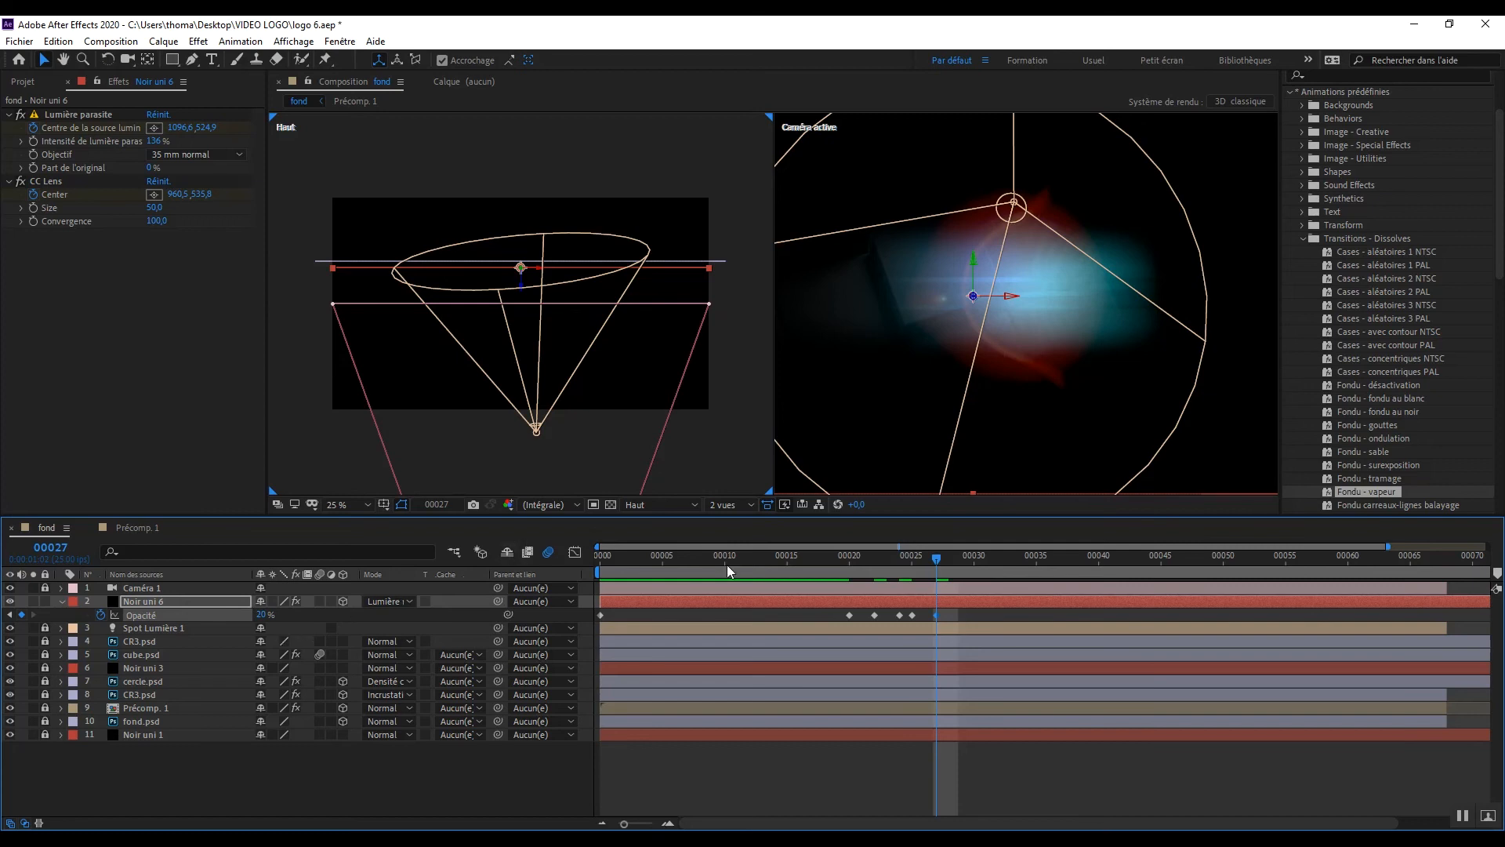
left_click_drag(943, 558, 947, 558)
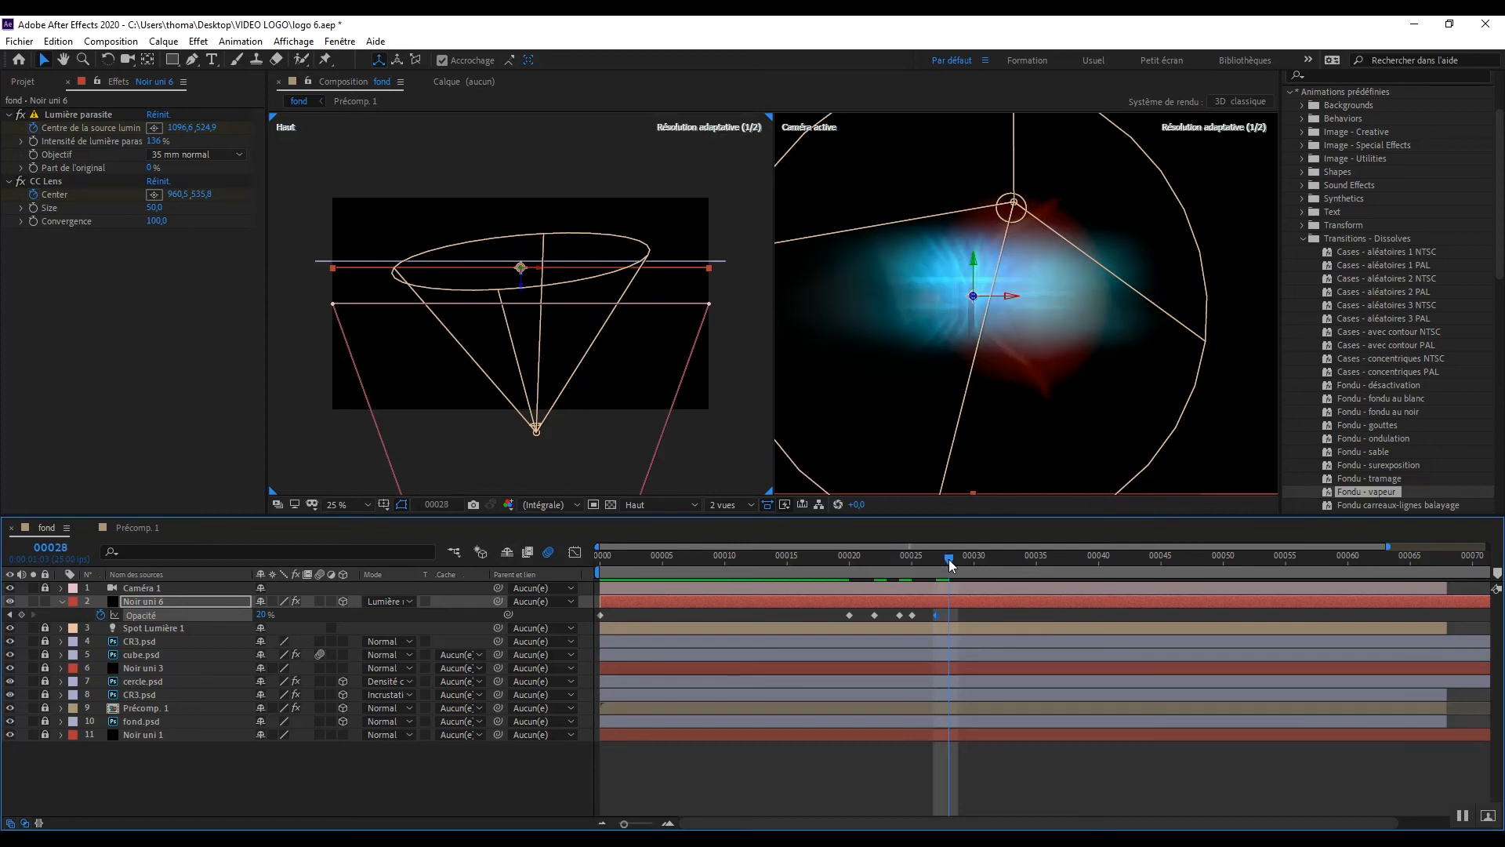
left_click(263, 616)
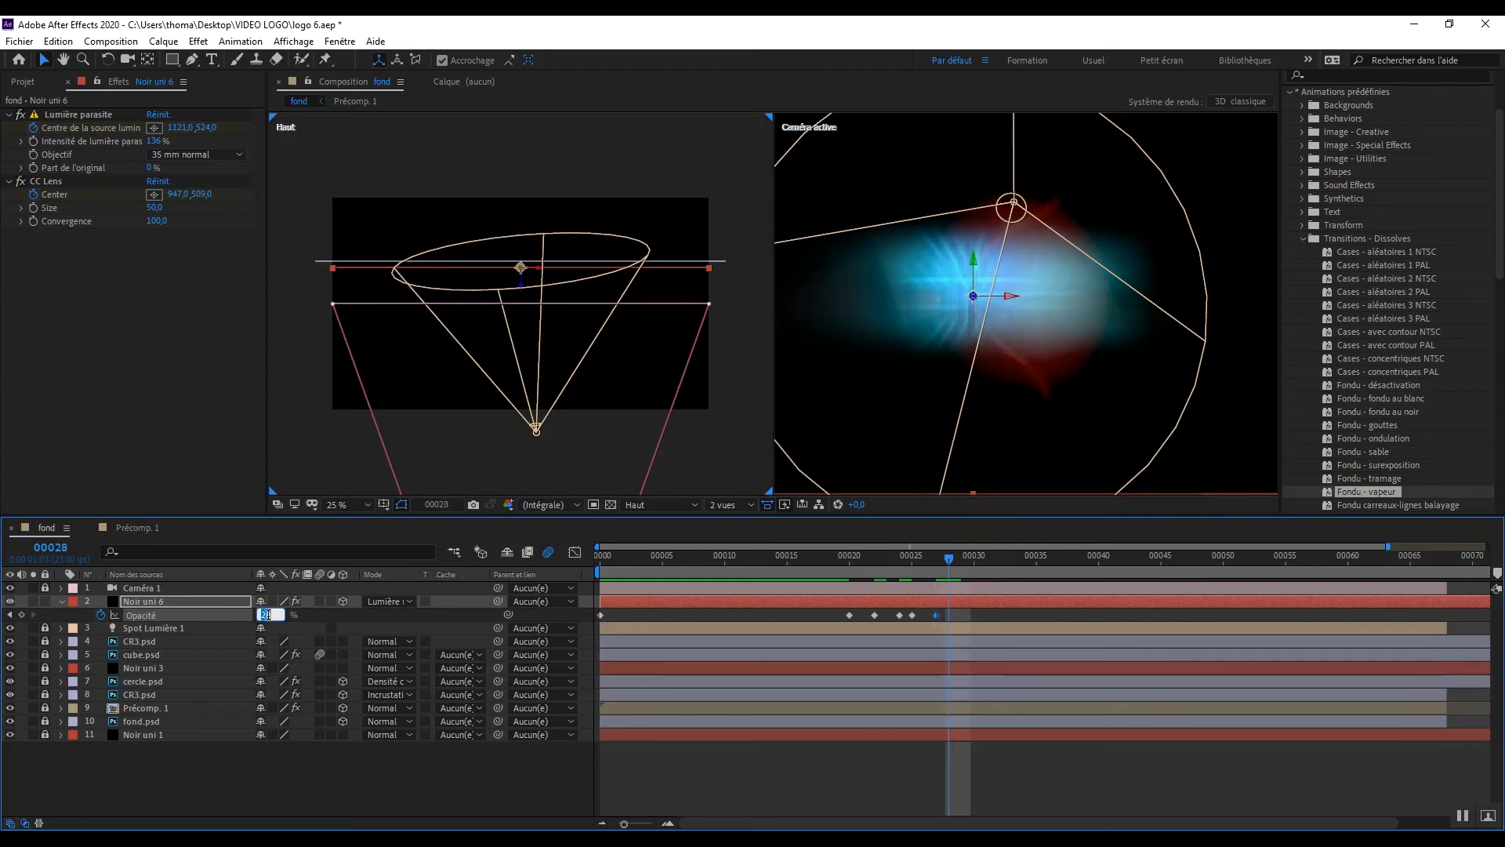
type("6")
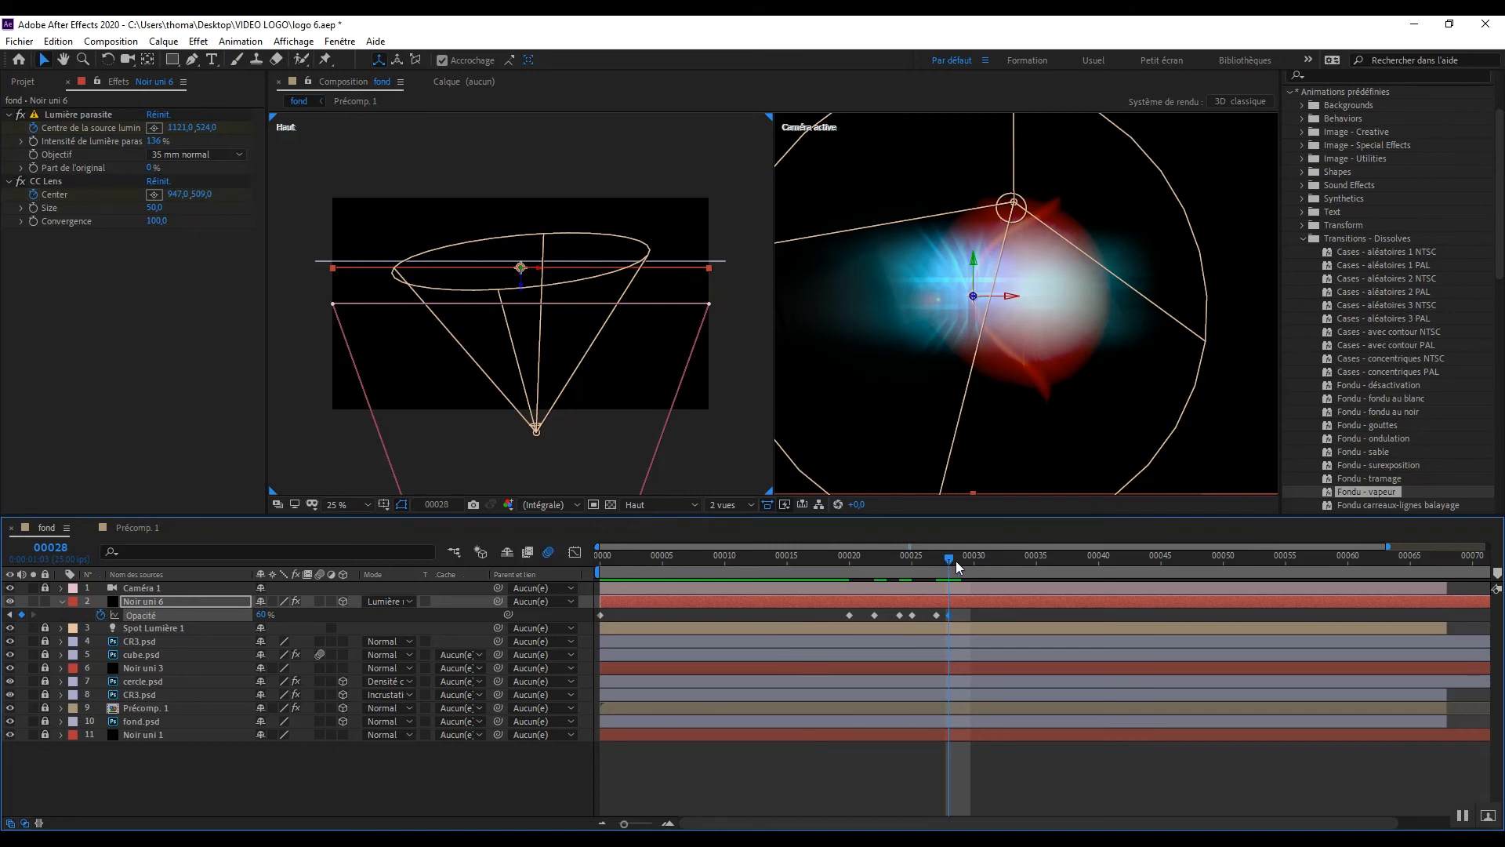
Step: At frame 30, keyframe the Noir uni 6 layer's opacity at 0%
left_click_drag(957, 562, 973, 561)
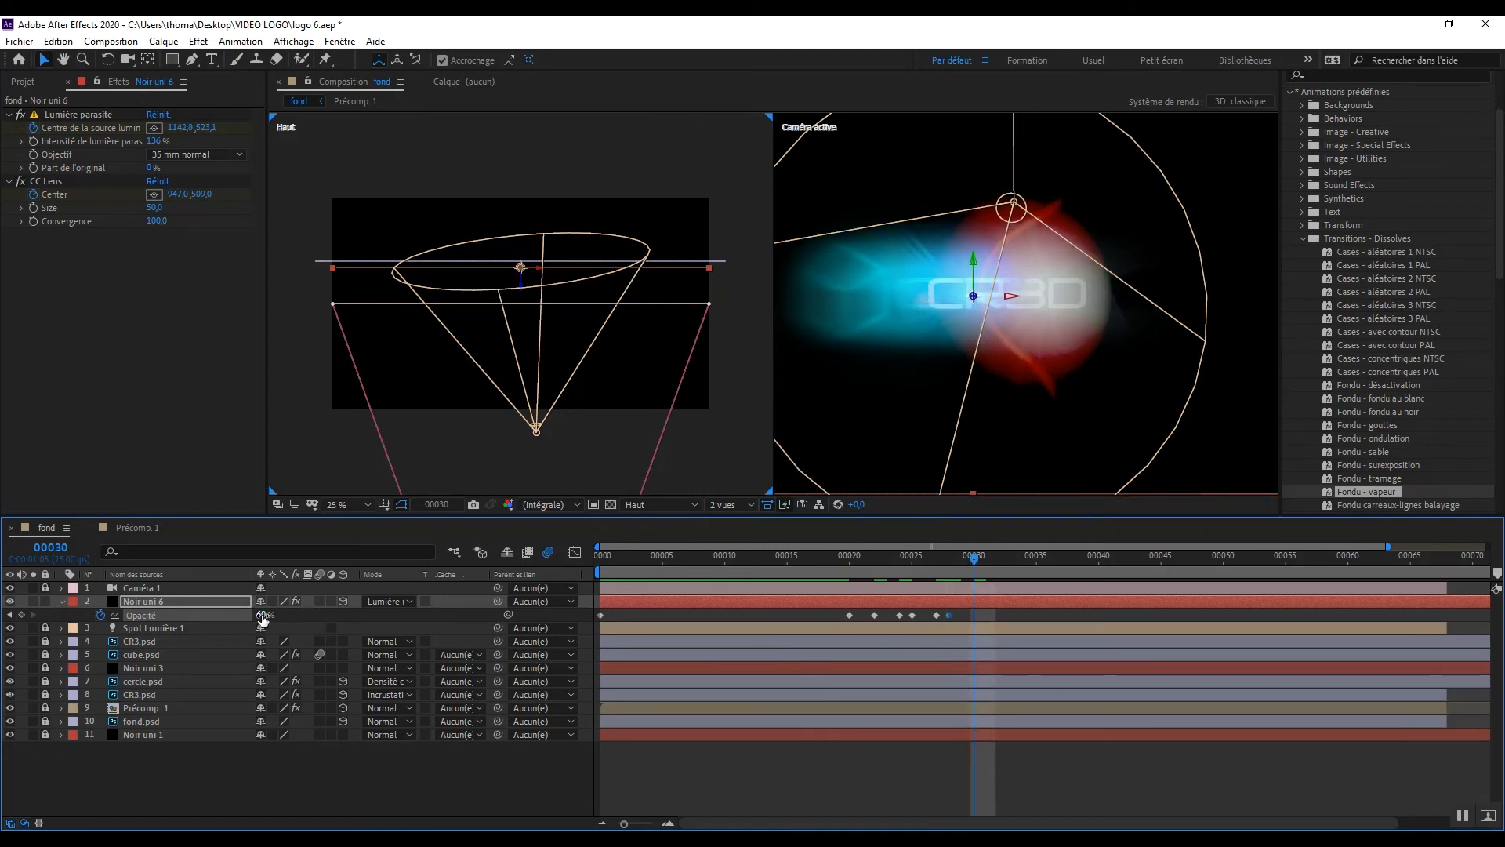
type("0")
key("Return")
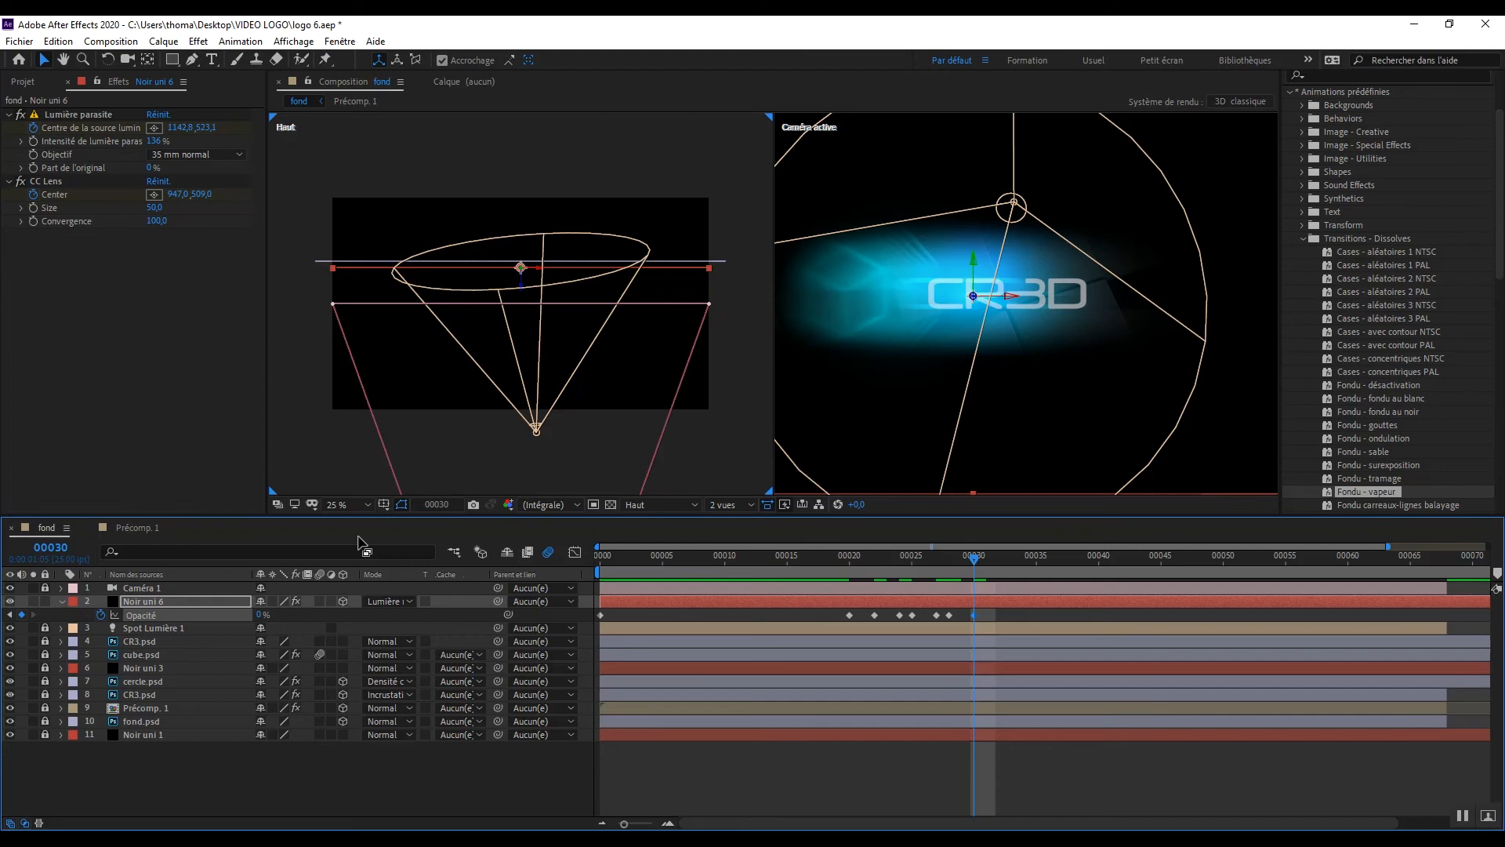
Step: Apply the Teinte/Saturation colour correction effect to the Noir uni 6 layer while viewing frame 28
left_click(948, 558)
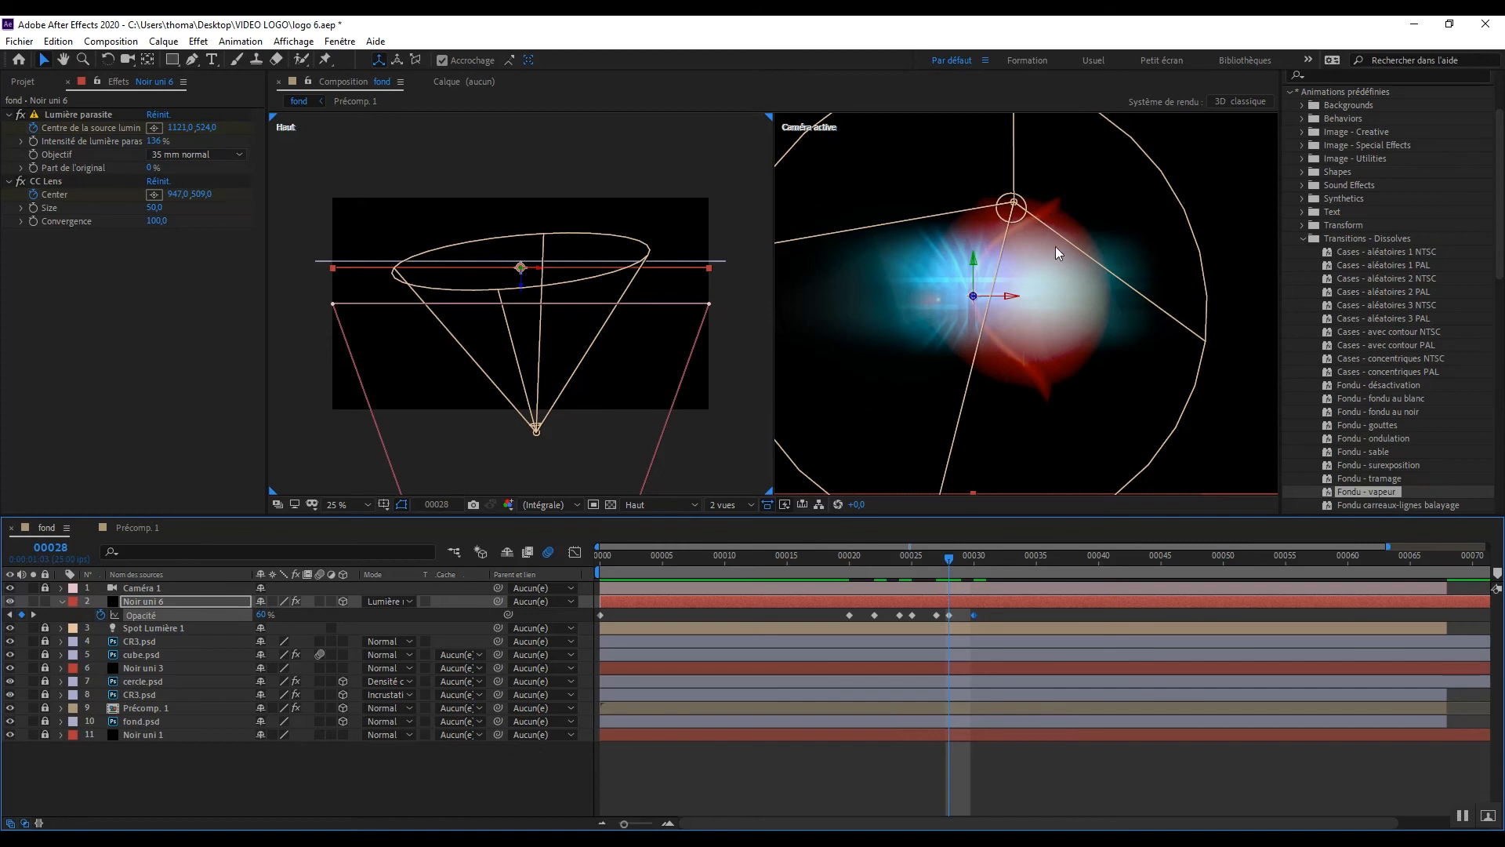
right_click(74, 276)
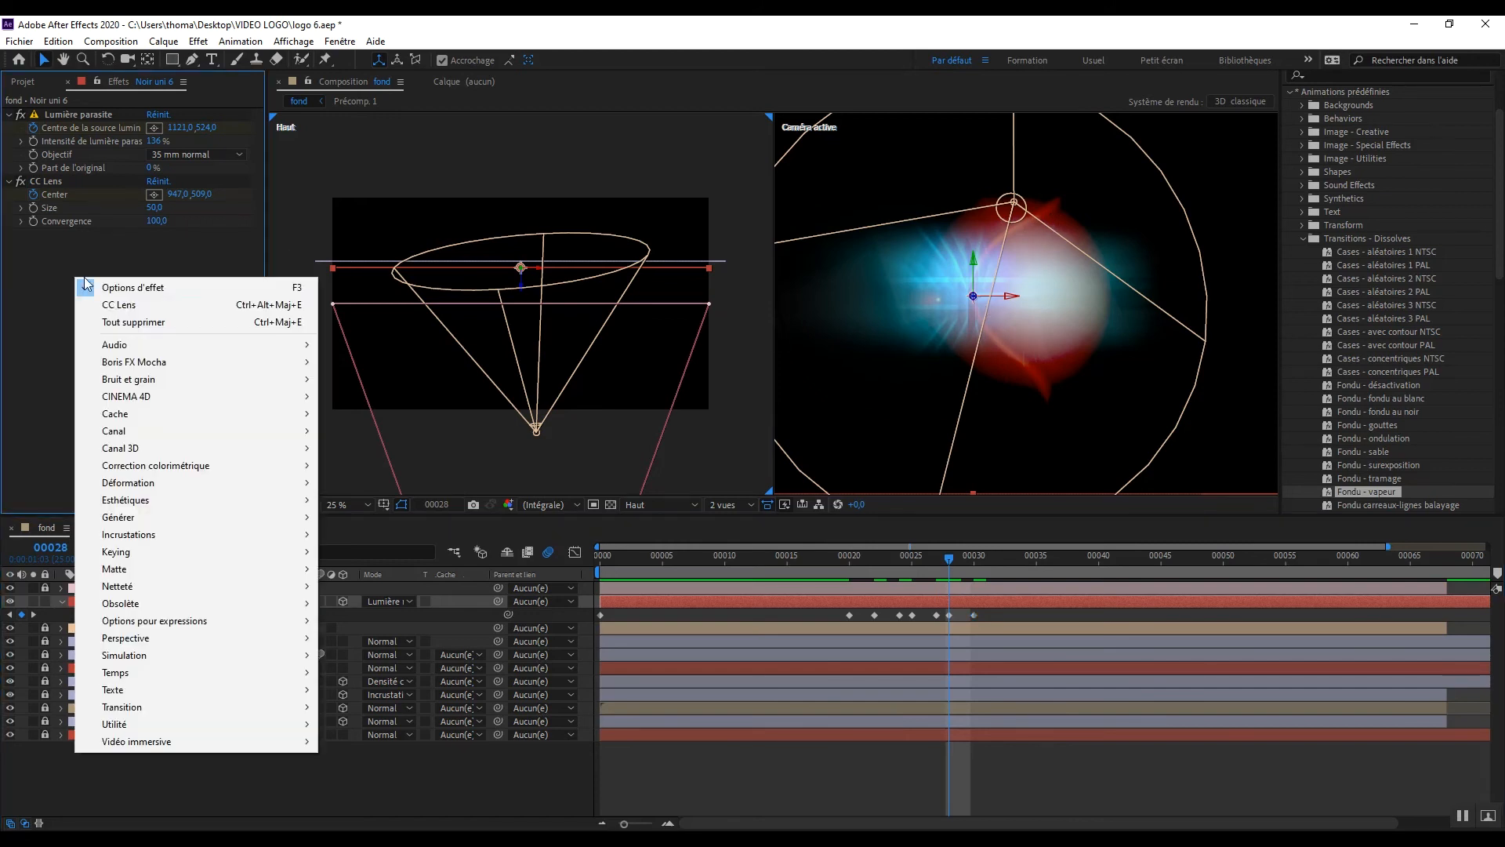
mouse_move(191, 434)
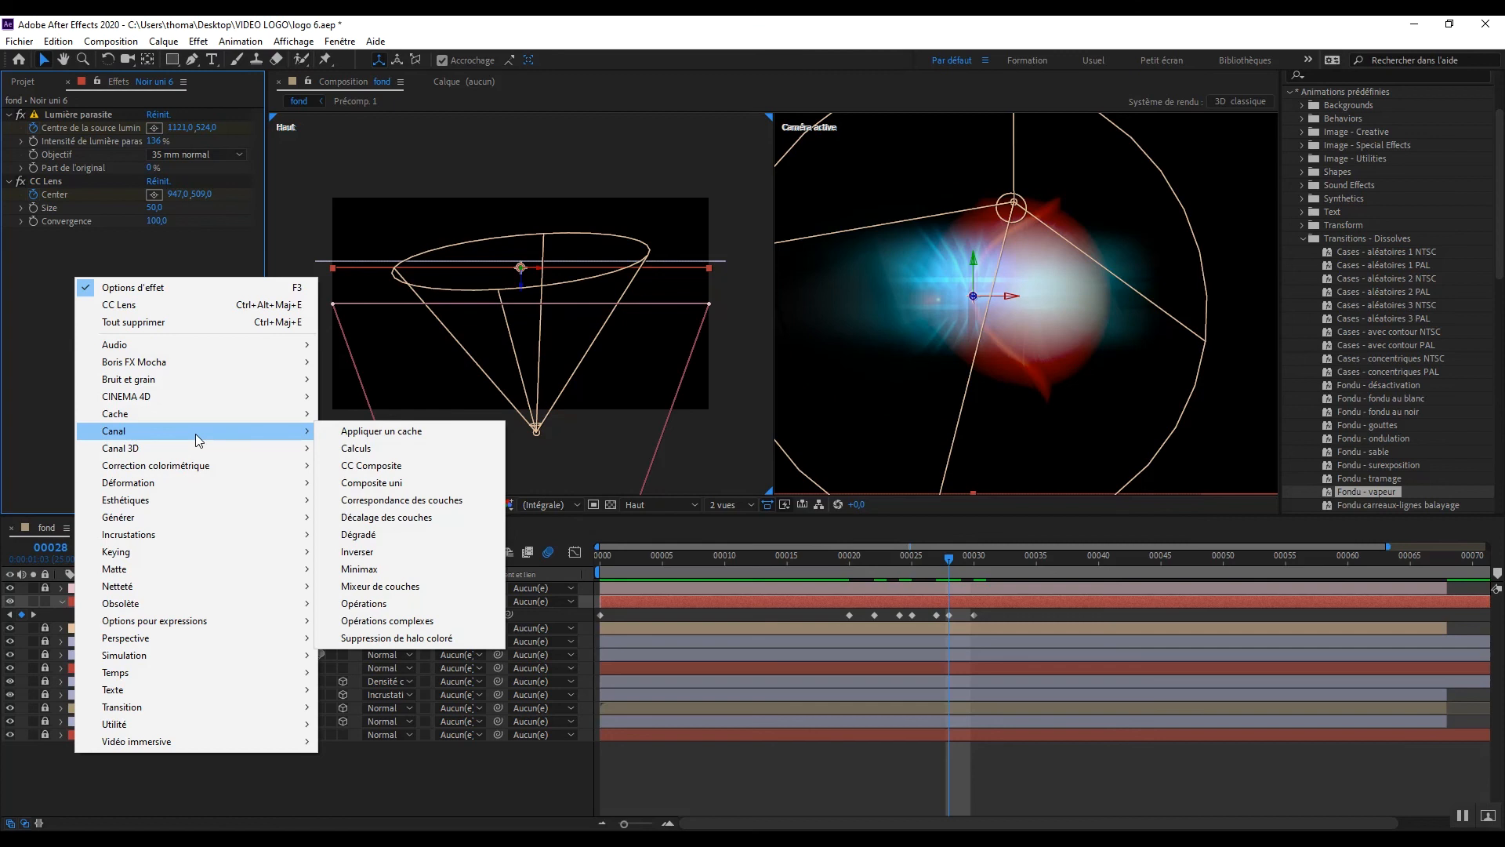
mouse_move(188, 471)
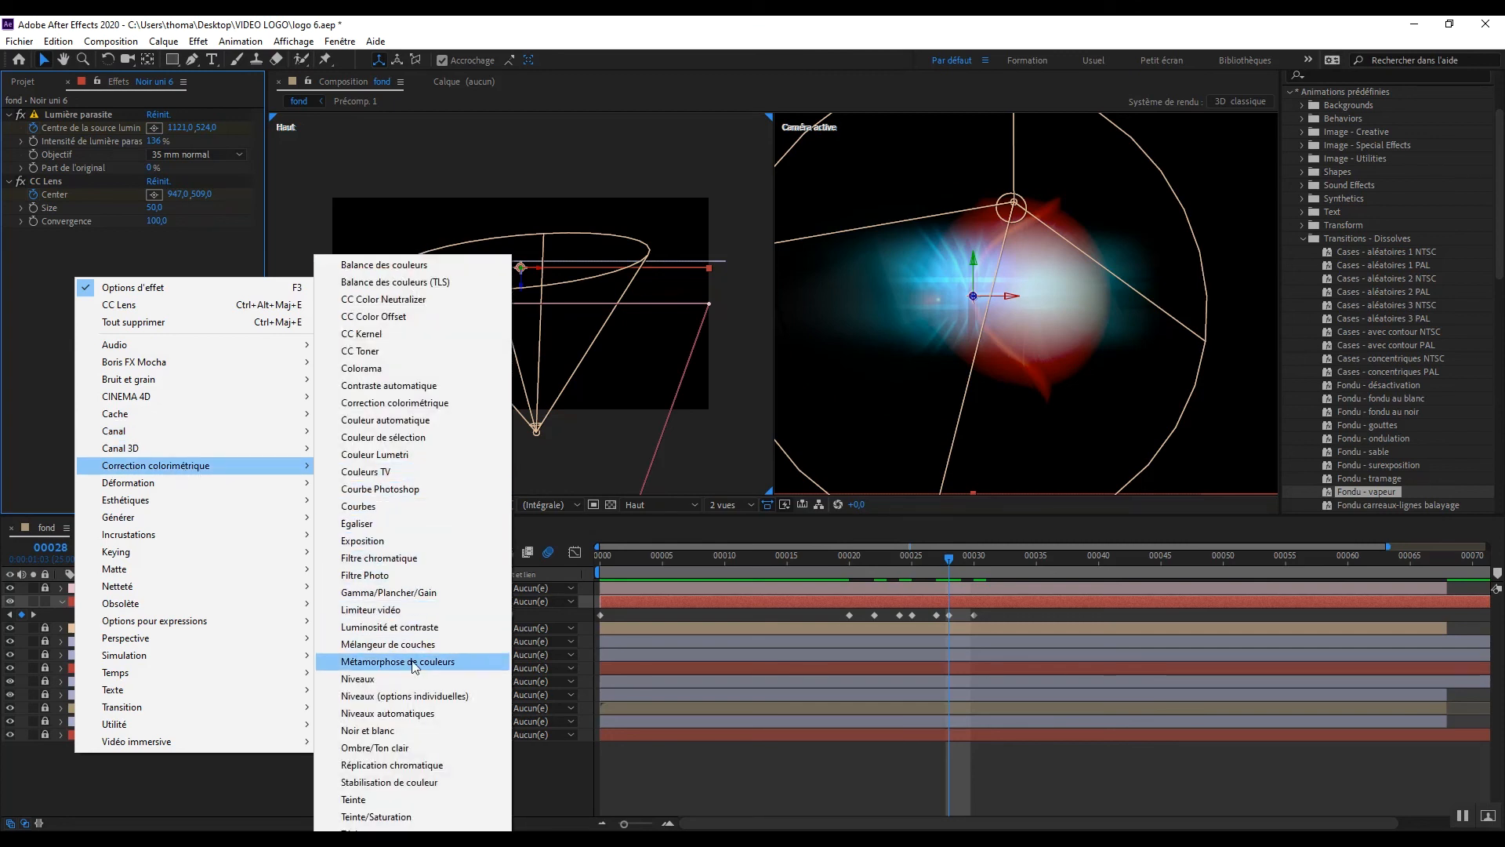
left_click(396, 815)
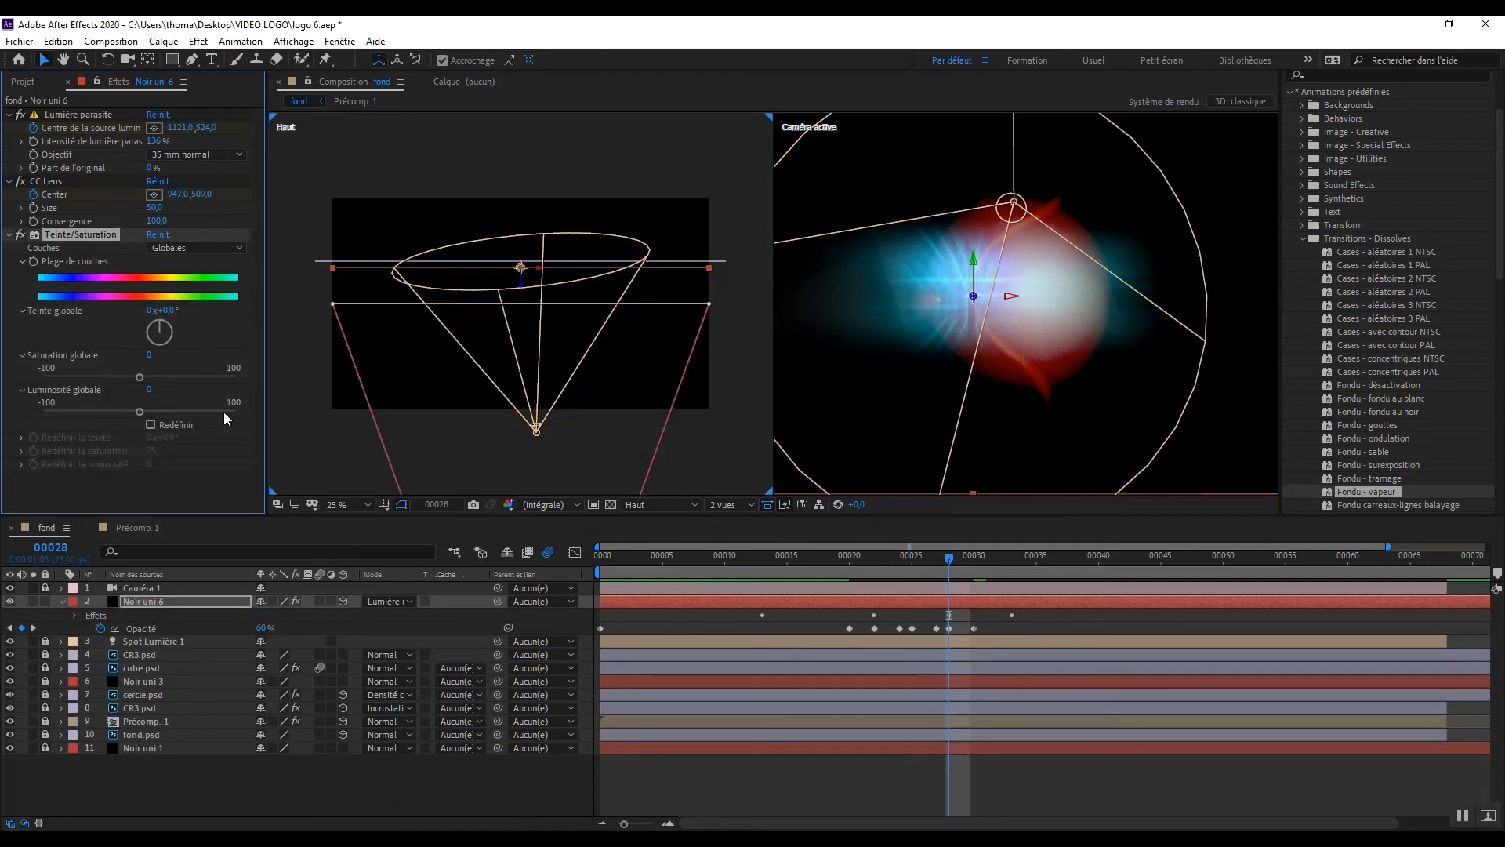
Step: Set the global hue (Teinte globale) of the Noir uni 6 layer's Teinte/Saturation effect to 178°
left_click(167, 312)
type("178")
key("Return")
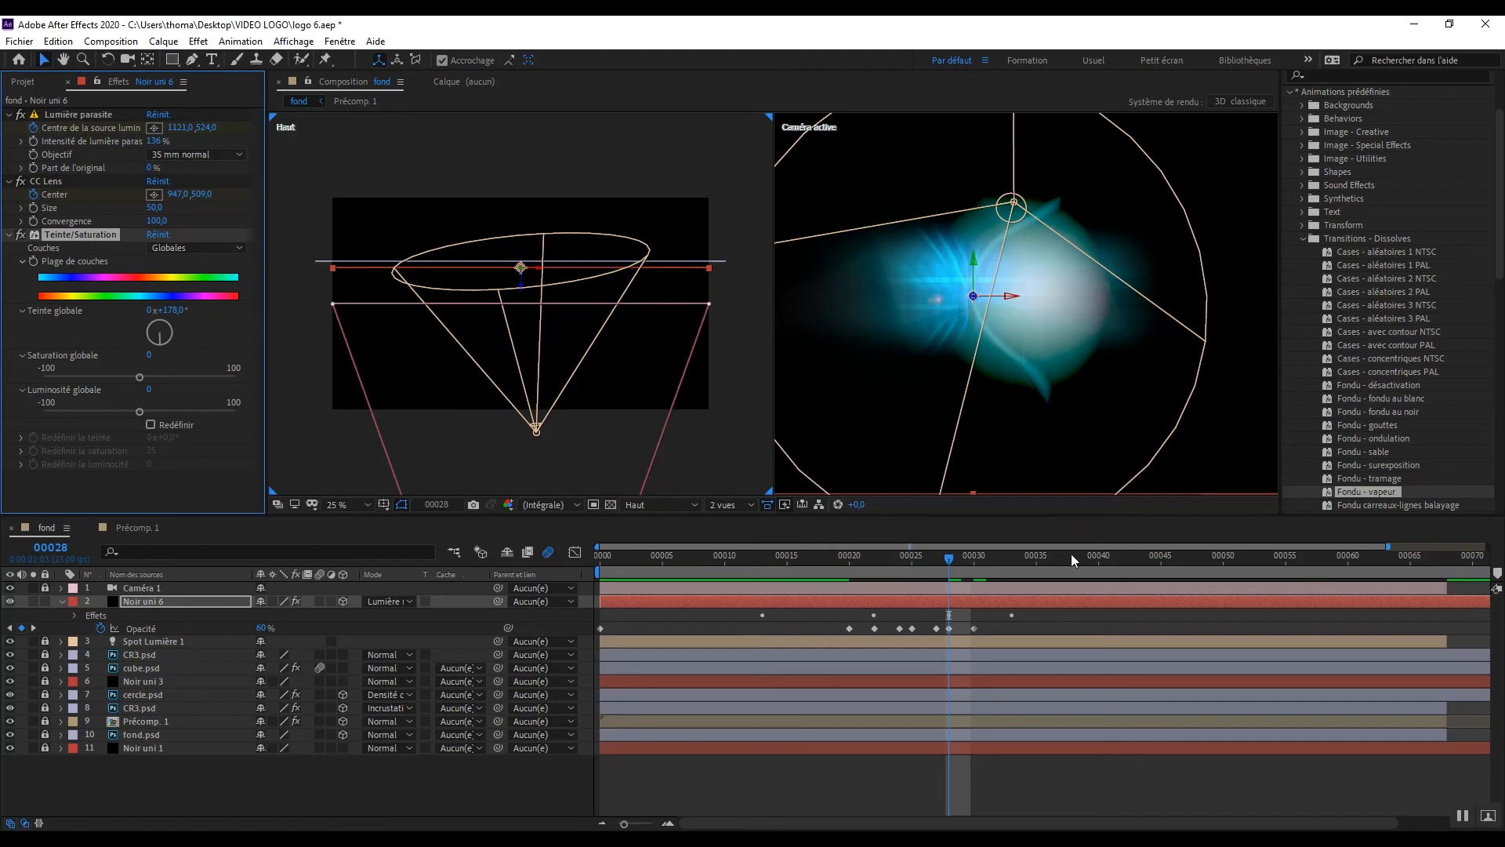
Step: Return to frame 0 and switch the composition to a single view showing the active camera
left_click_drag(948, 560, 525, 577)
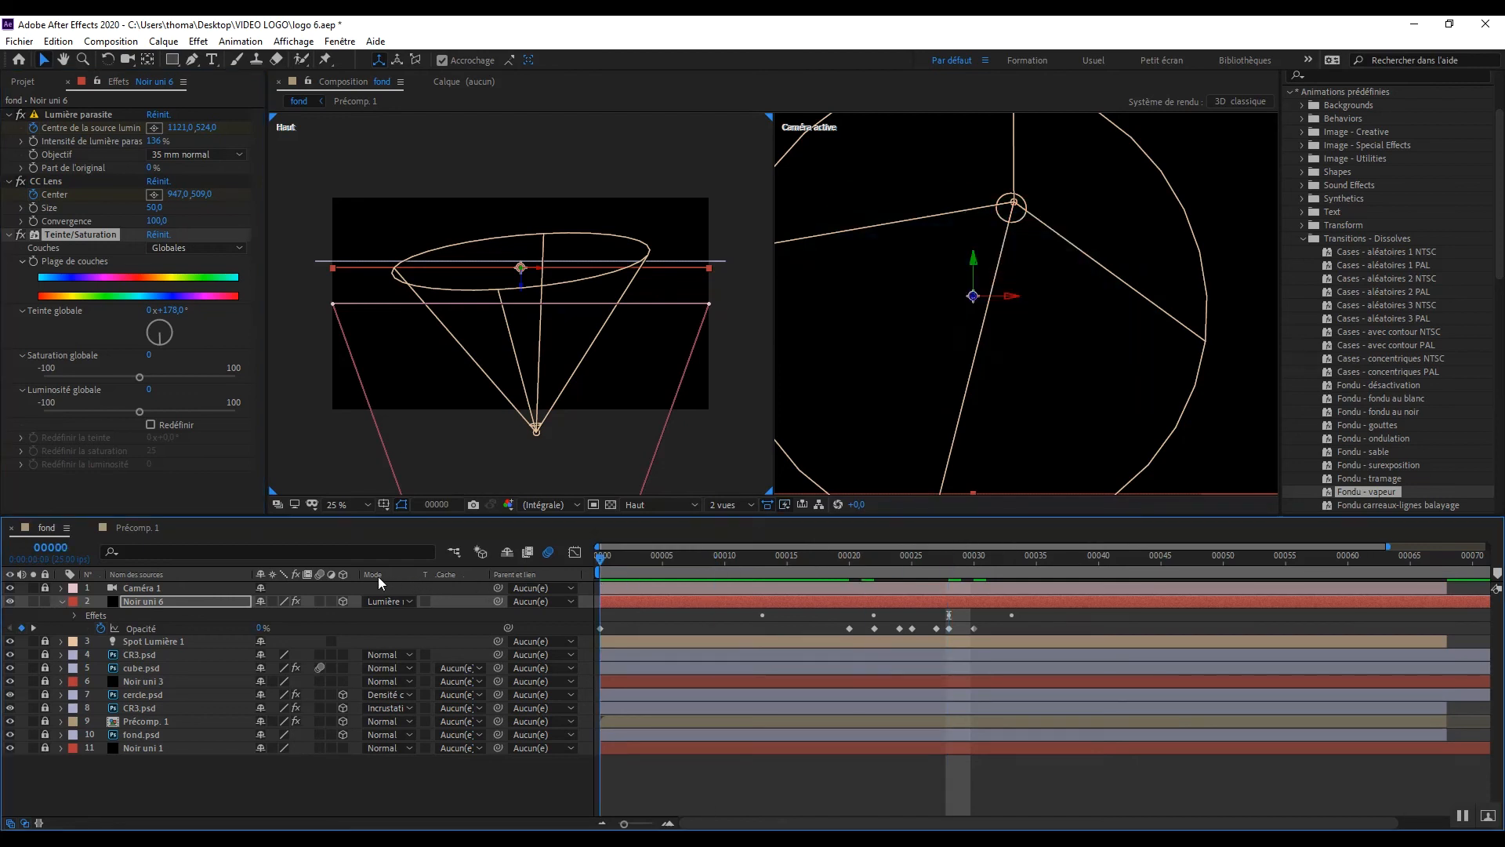
left_click(721, 504)
left_click(723, 505)
left_click(728, 510)
left_click(731, 519)
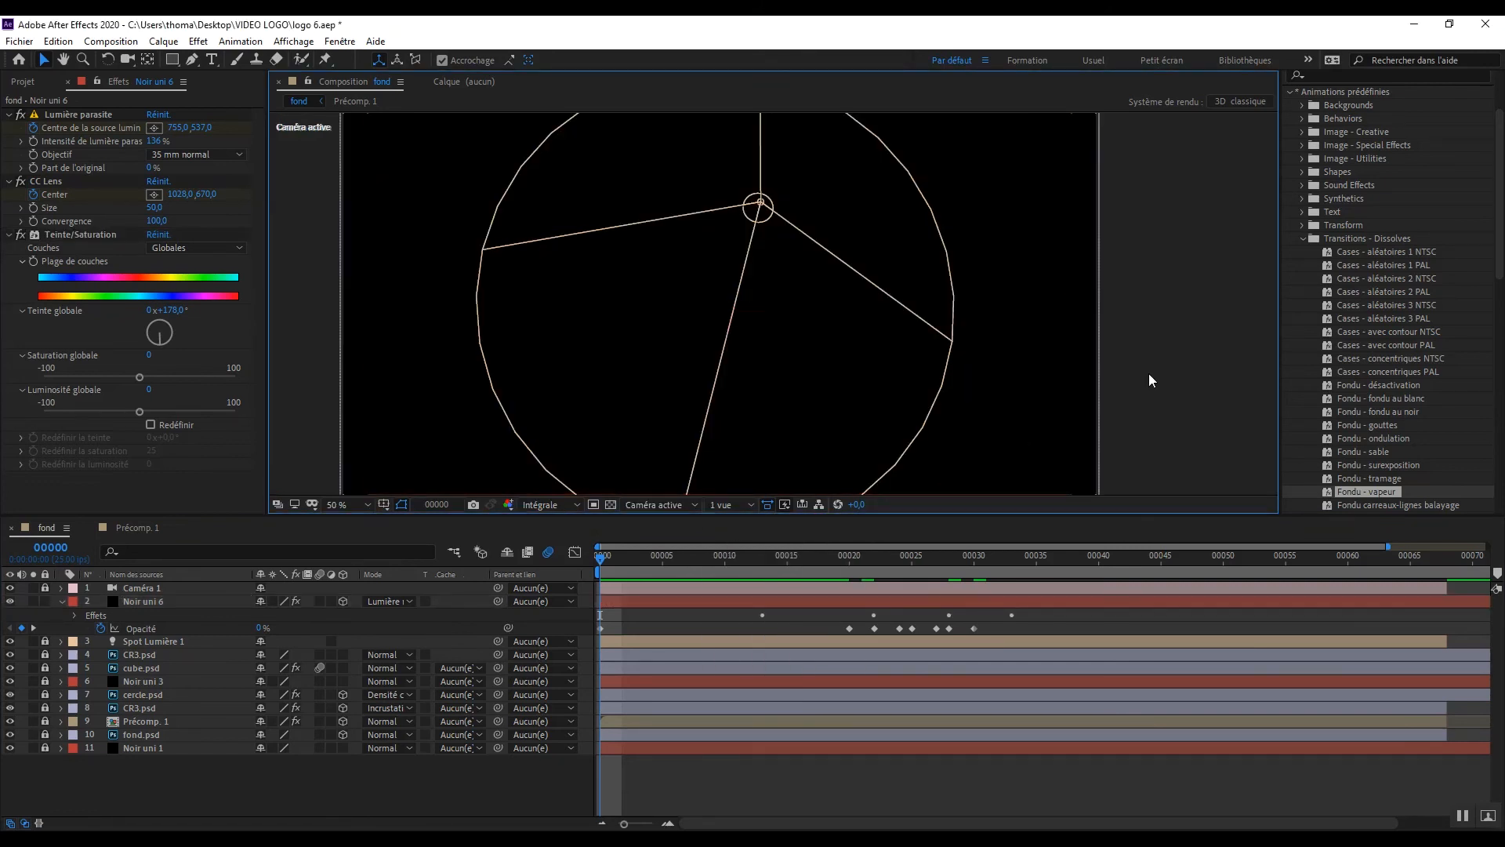
Step: Preview the logo animation from frame 0 and scrub through its middle frames
key("space")
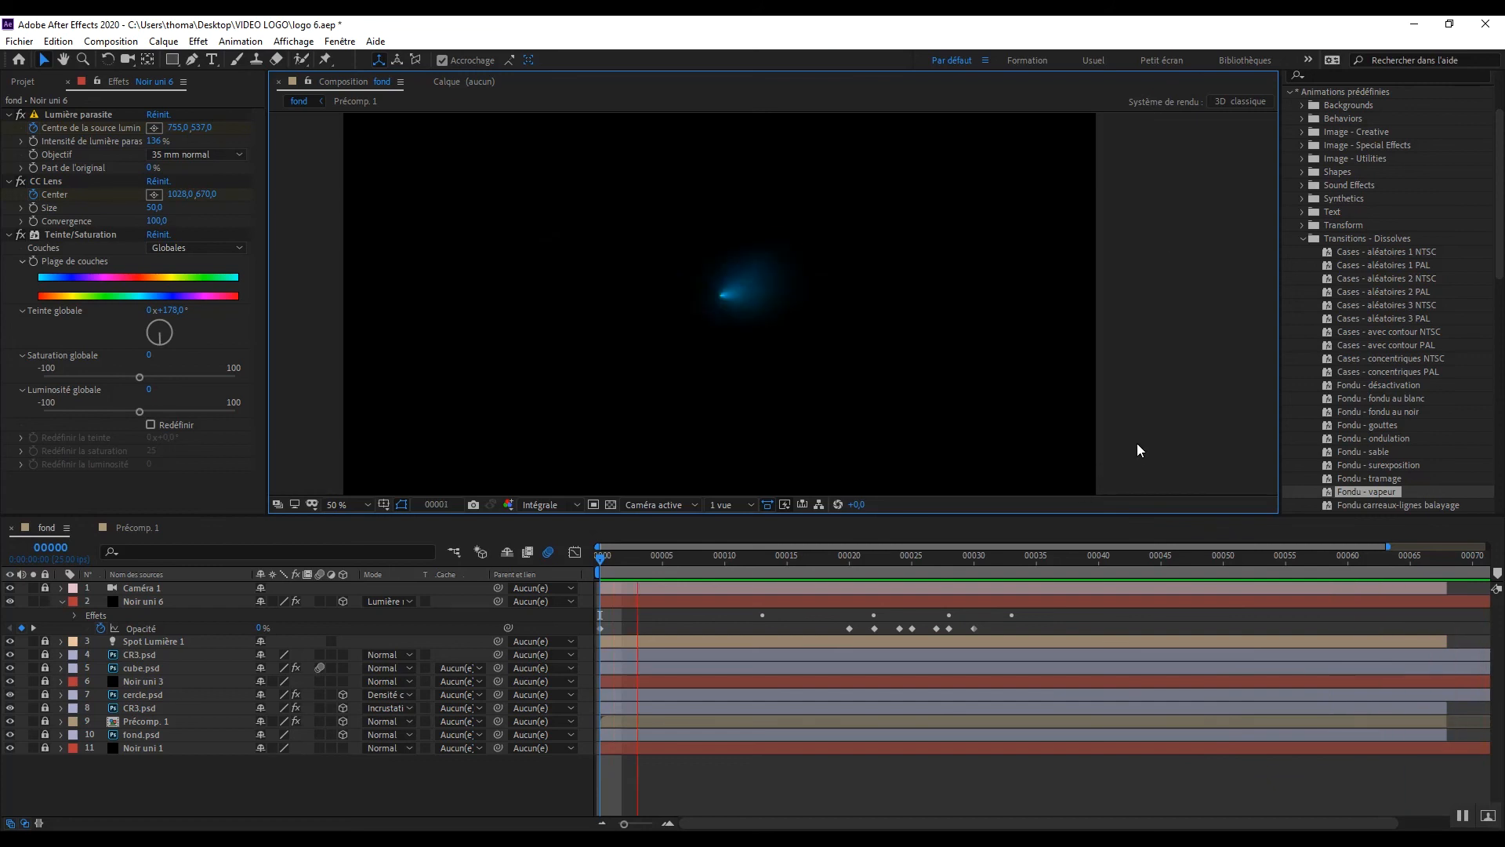
key("space")
left_click_drag(803, 562, 900, 573)
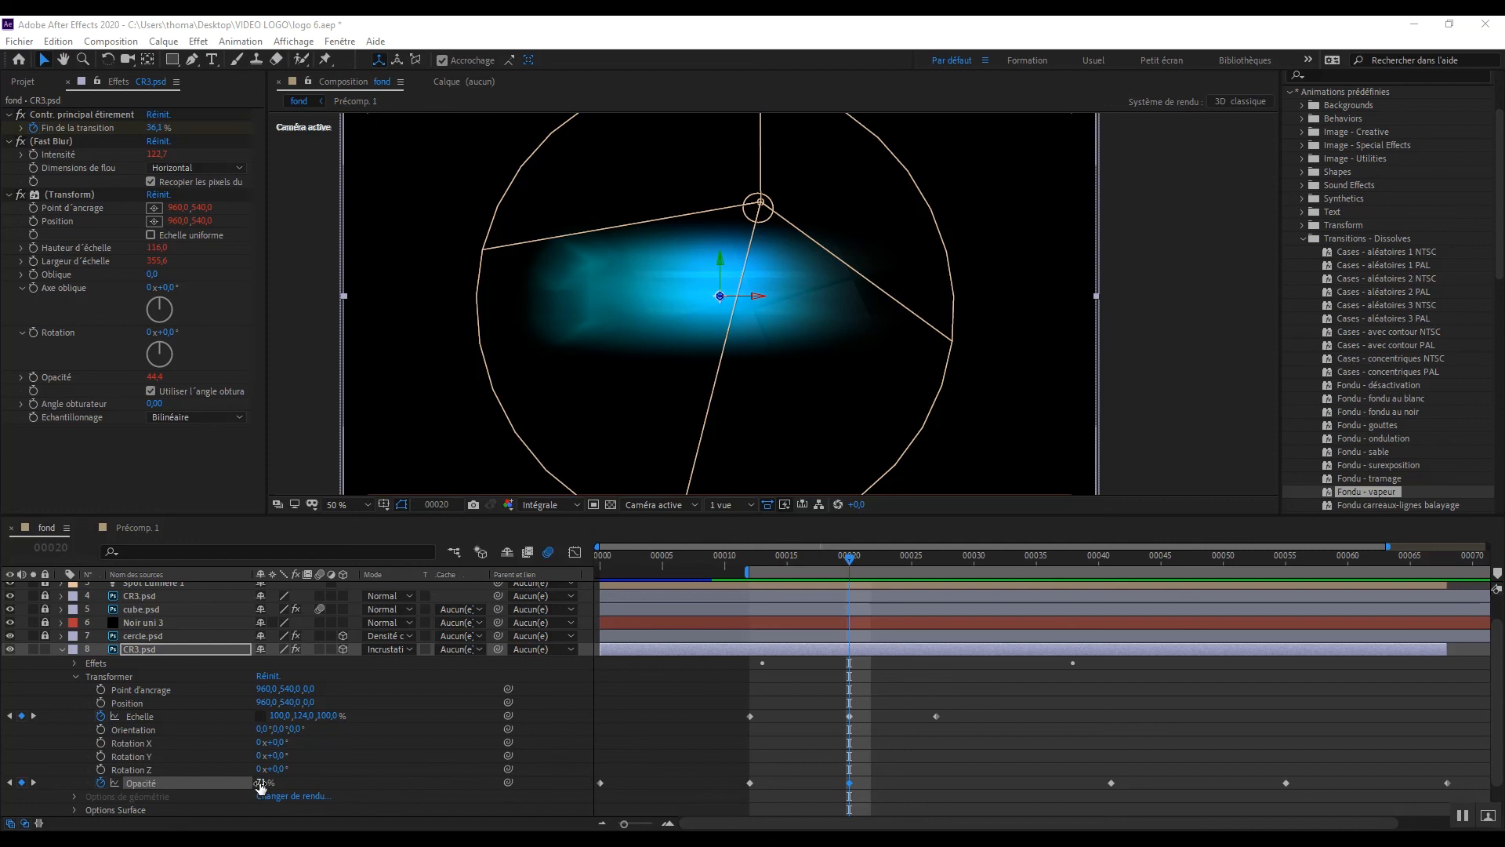
left_click_drag(853, 558, 999, 602)
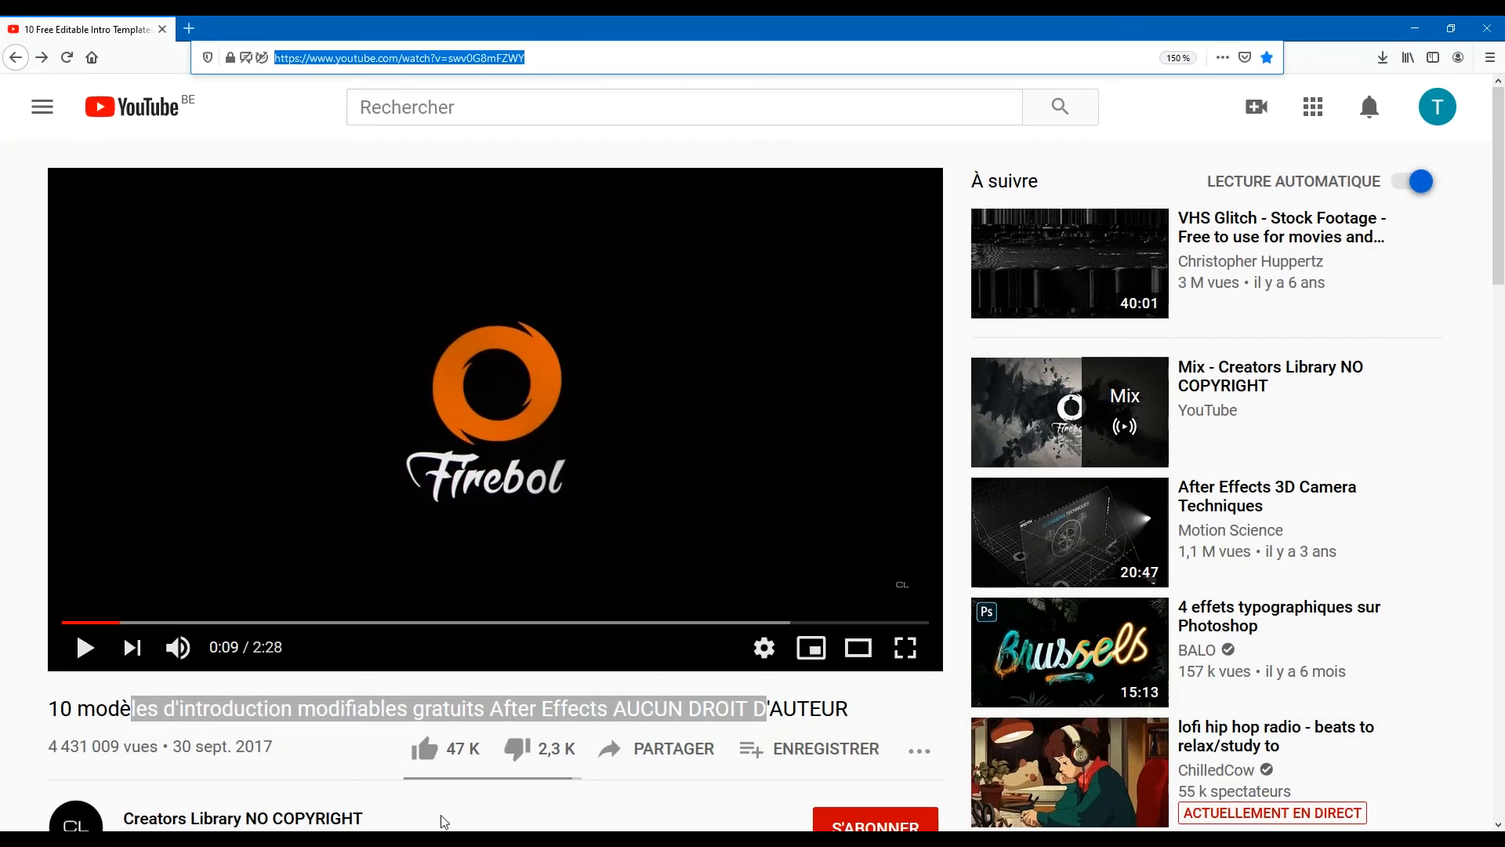
Step: In the browser, highlight most of the title of the YouTube video of free After Effects intro templates, and minimise the window
left_click(247, 679)
left_click_drag(79, 712, 679, 719)
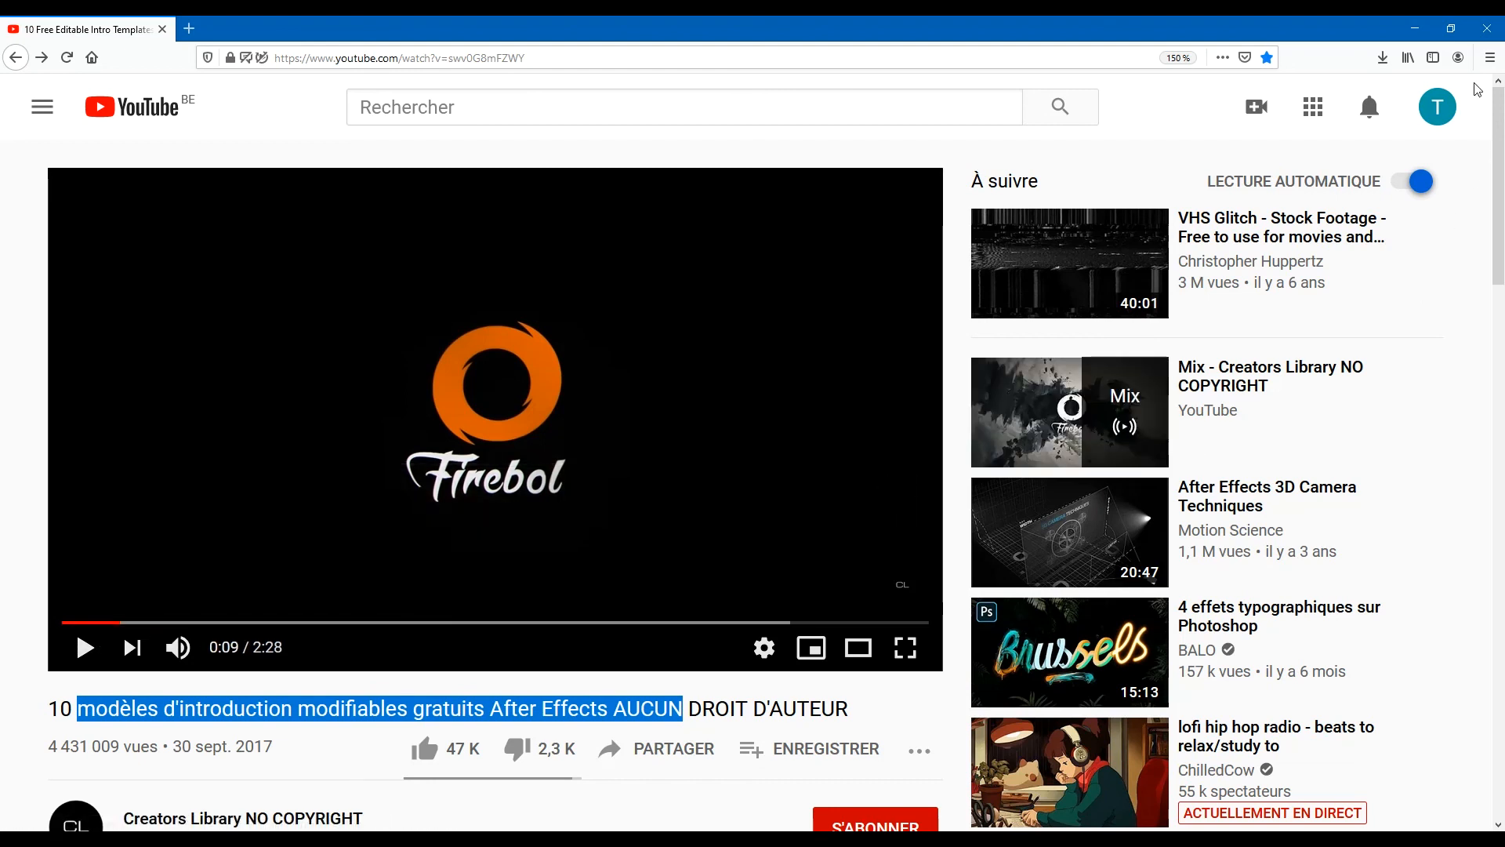
left_click(1412, 22)
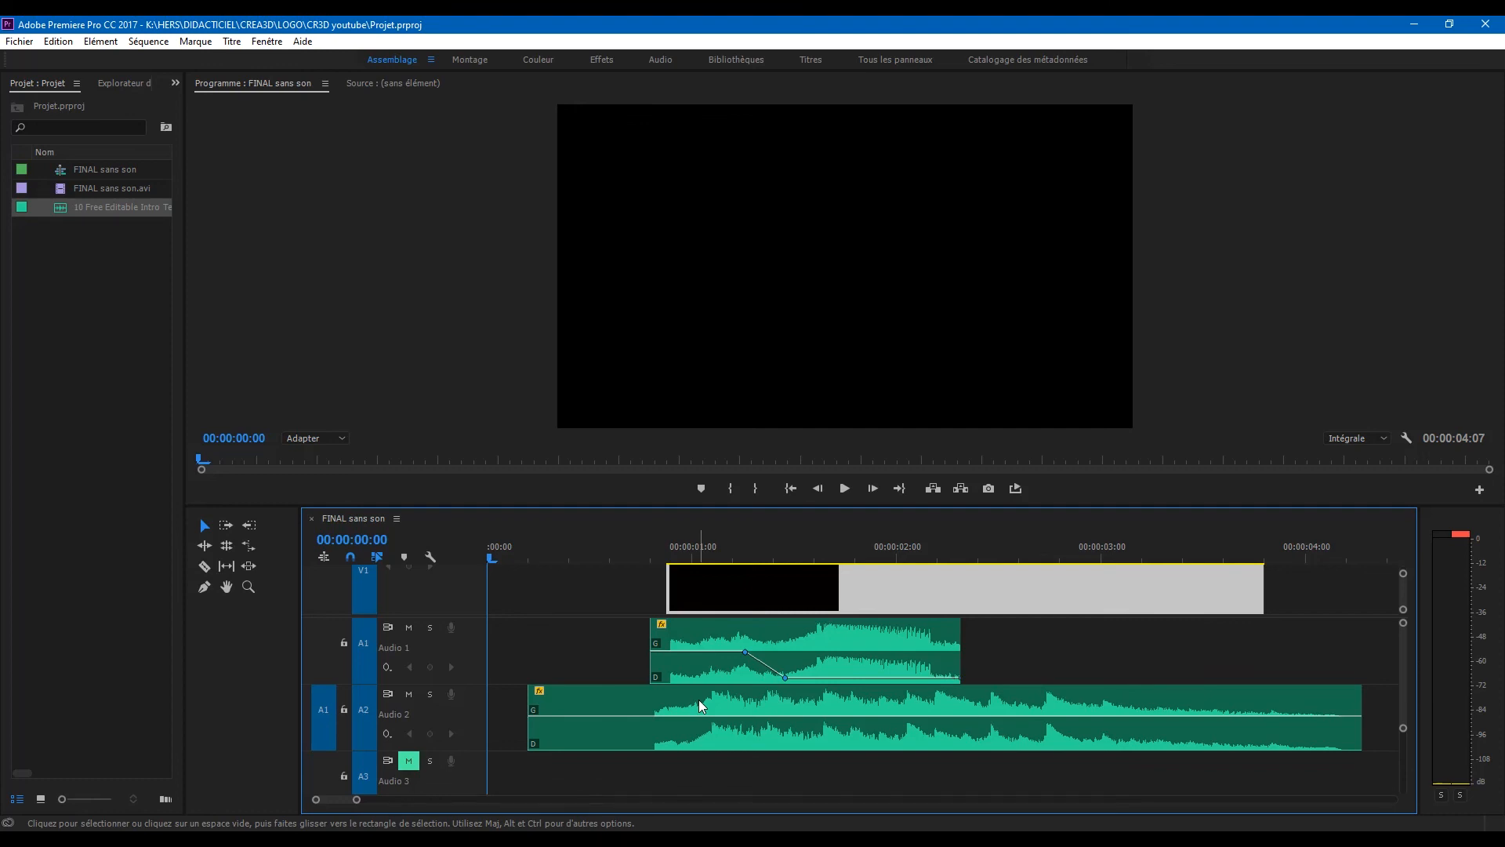
Step: In Premiere Pro, select the clip on track Audio 1 and vary the track's height to inspect its waveform
left_click(807, 634)
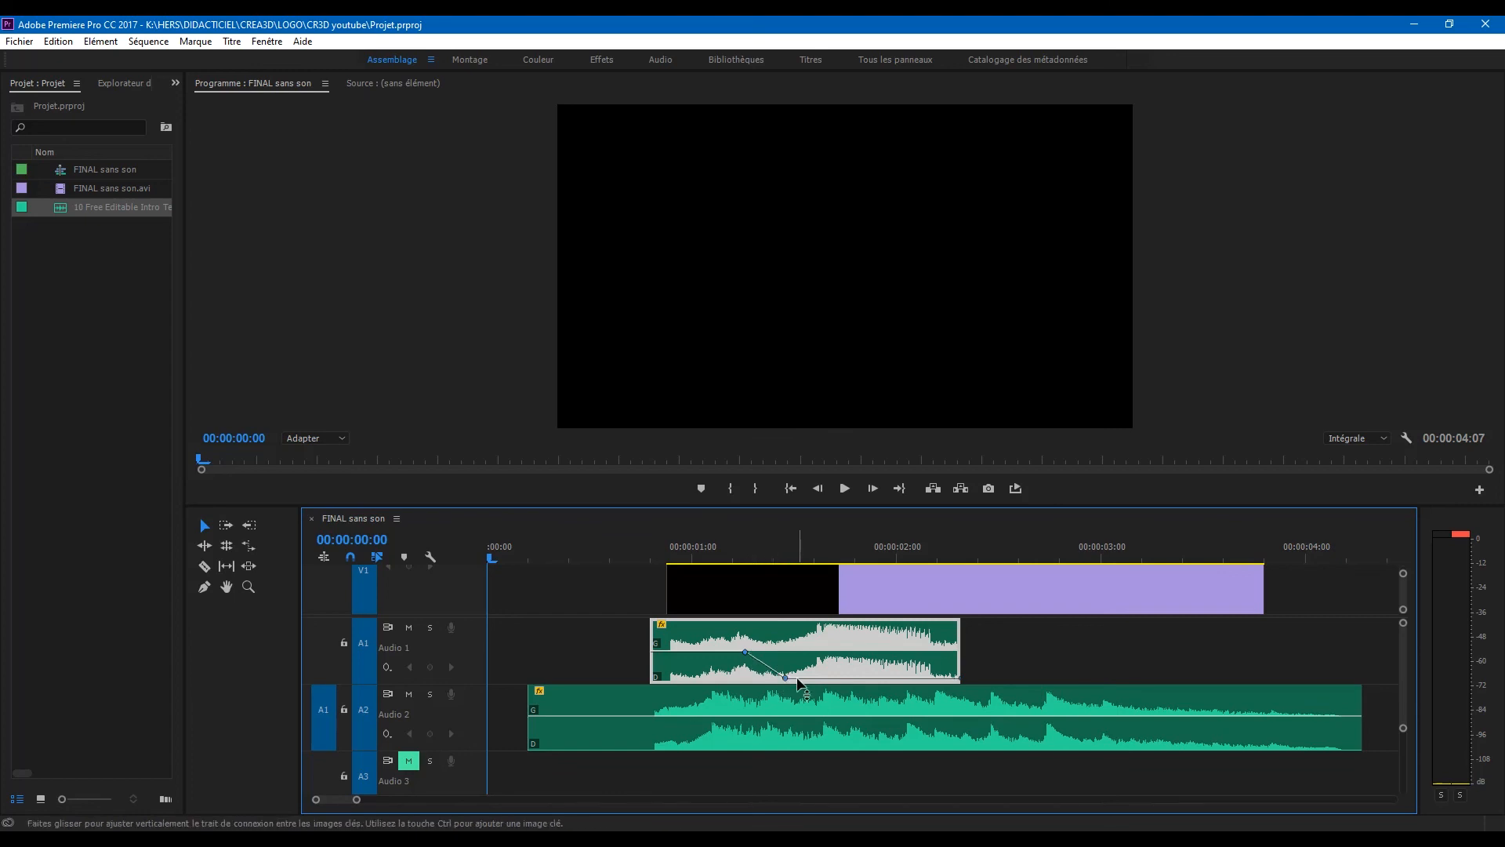
scroll(452, 671, "up", 1)
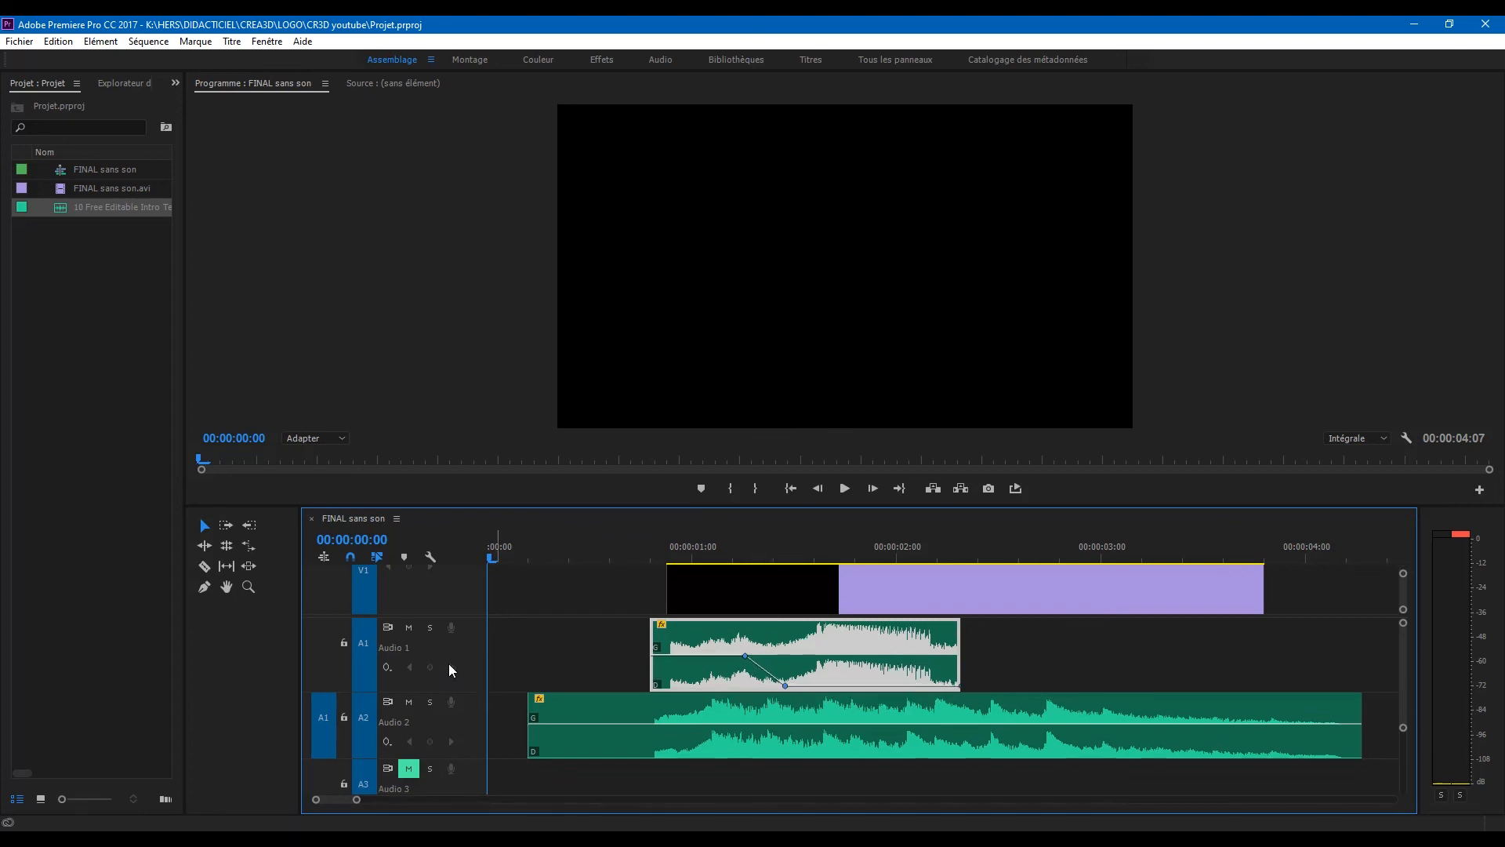
scroll(471, 643, "down", 3)
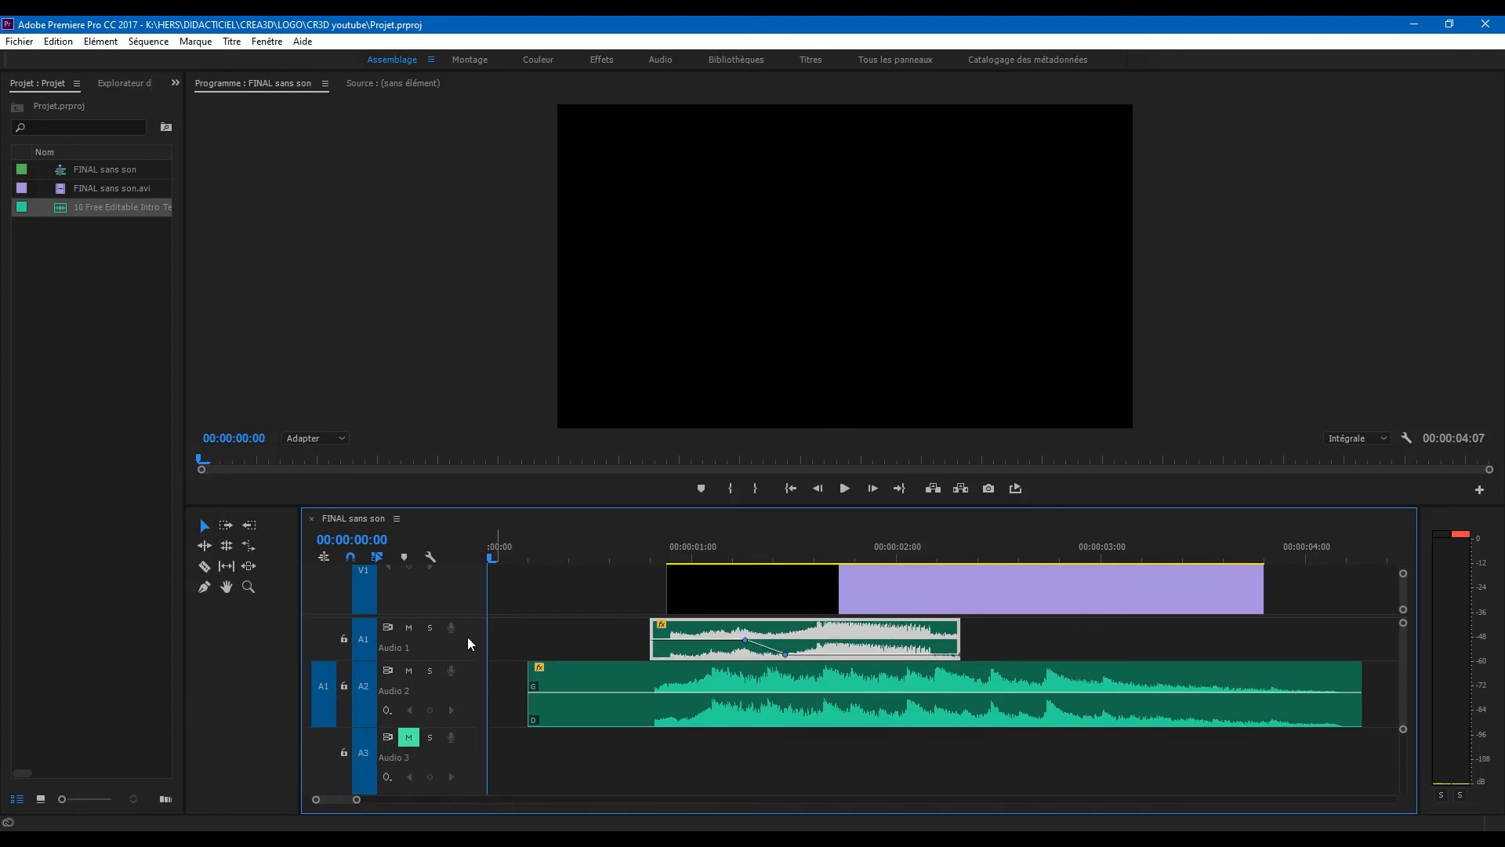
scroll(471, 641, "down", 4)
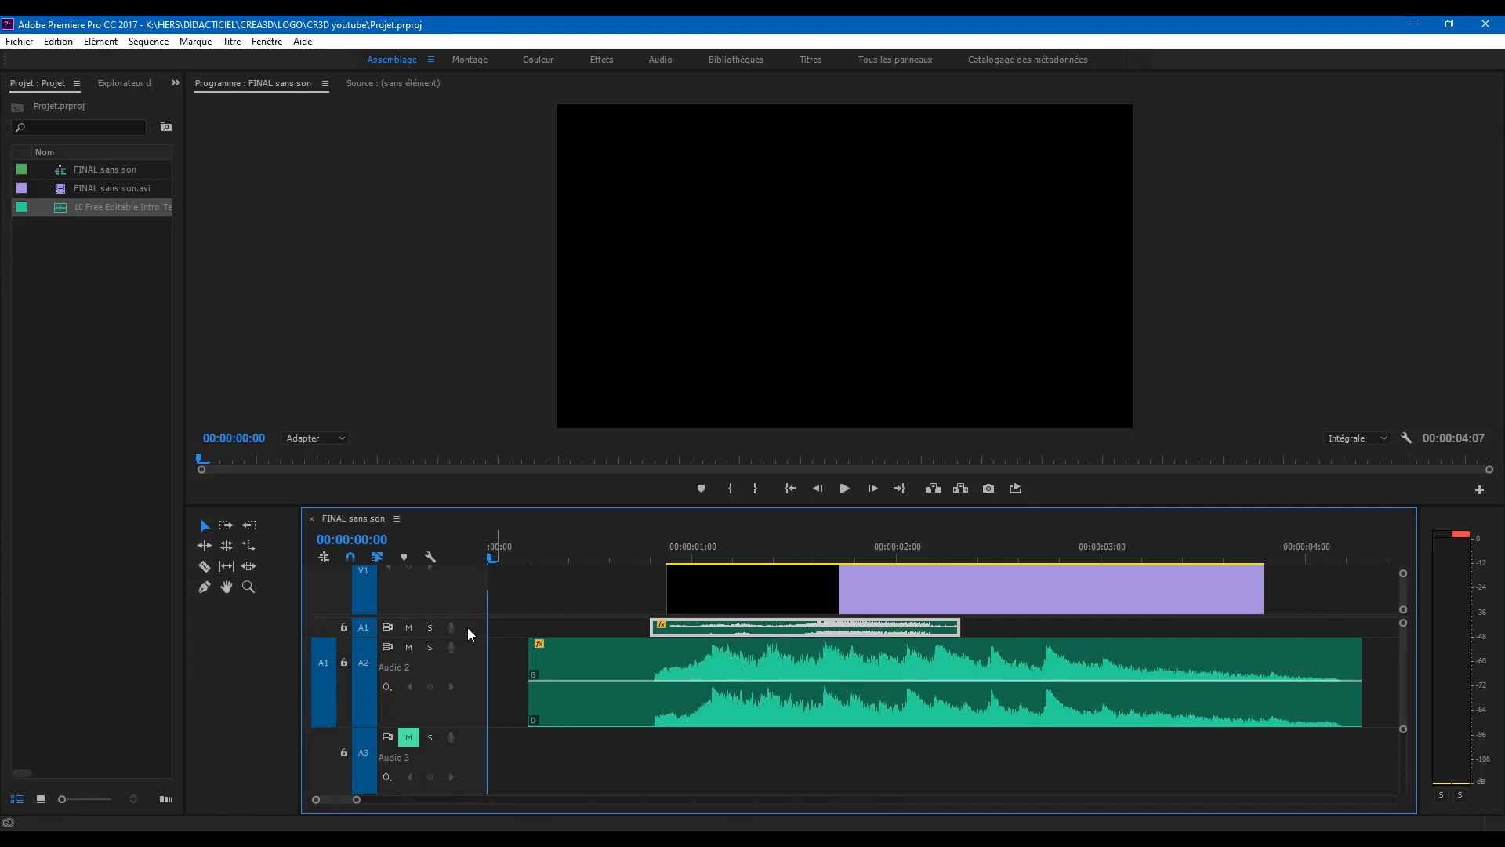
scroll(470, 633, "up", 4)
scroll(440, 714, "down", 3)
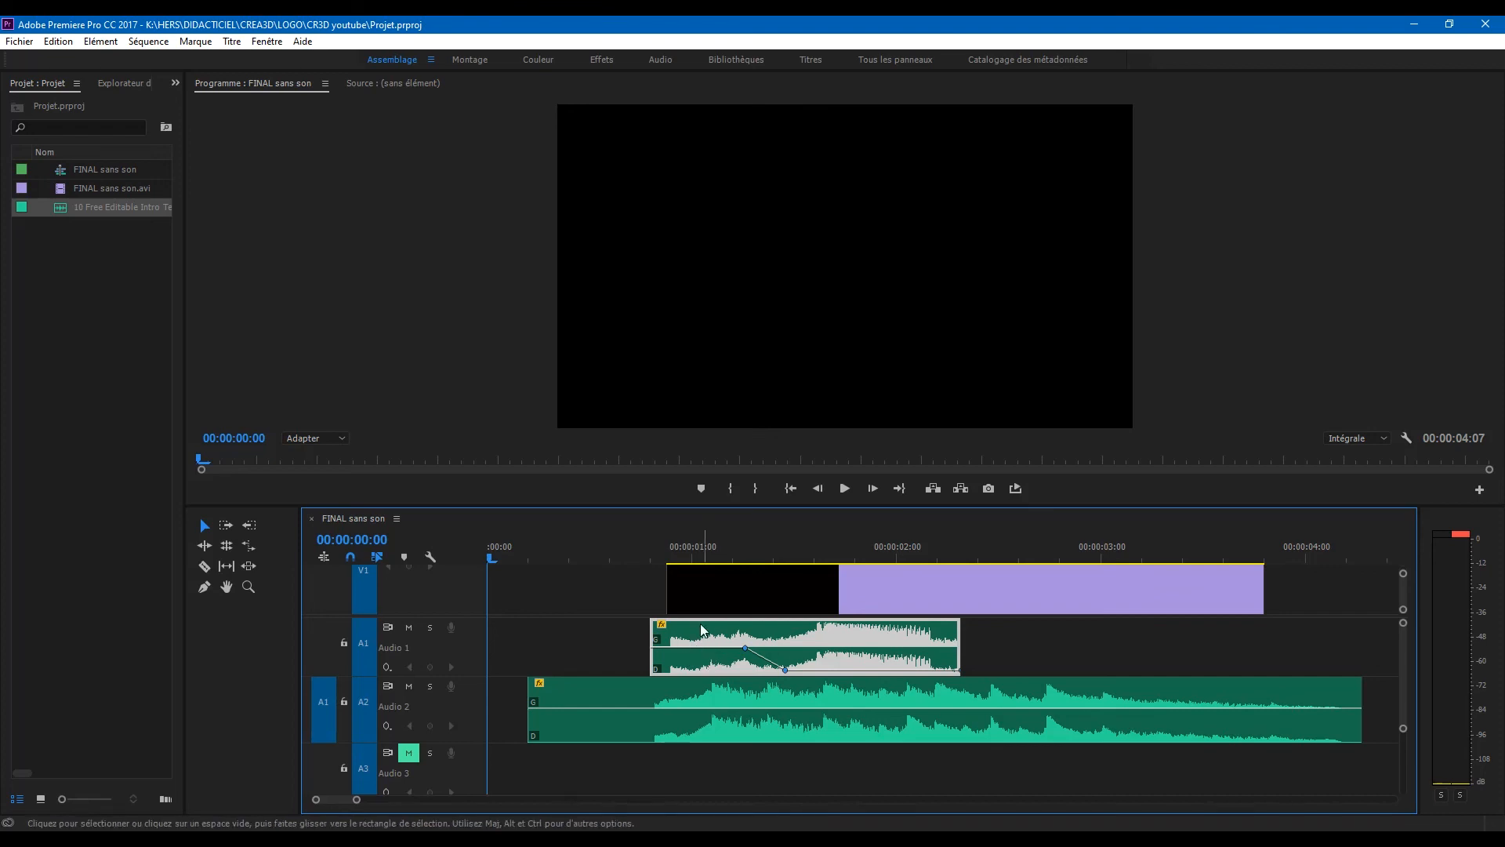
Step: Select the music clip on track Audio 2, play the FINAL sans son sequence, and return the playhead to 00:00:00:00
left_click(687, 733)
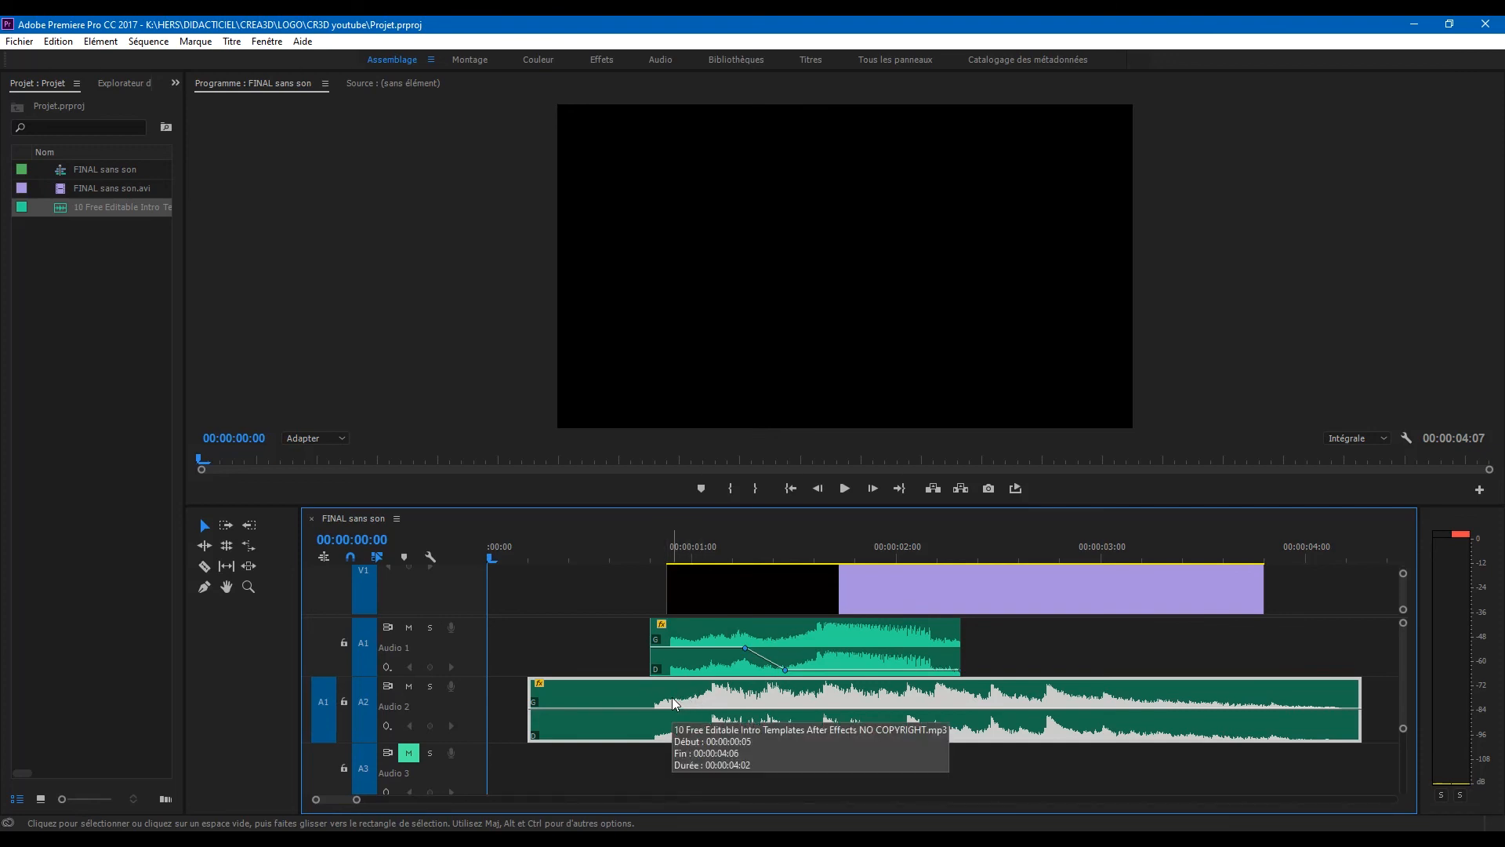
left_click(846, 489)
left_click(846, 489)
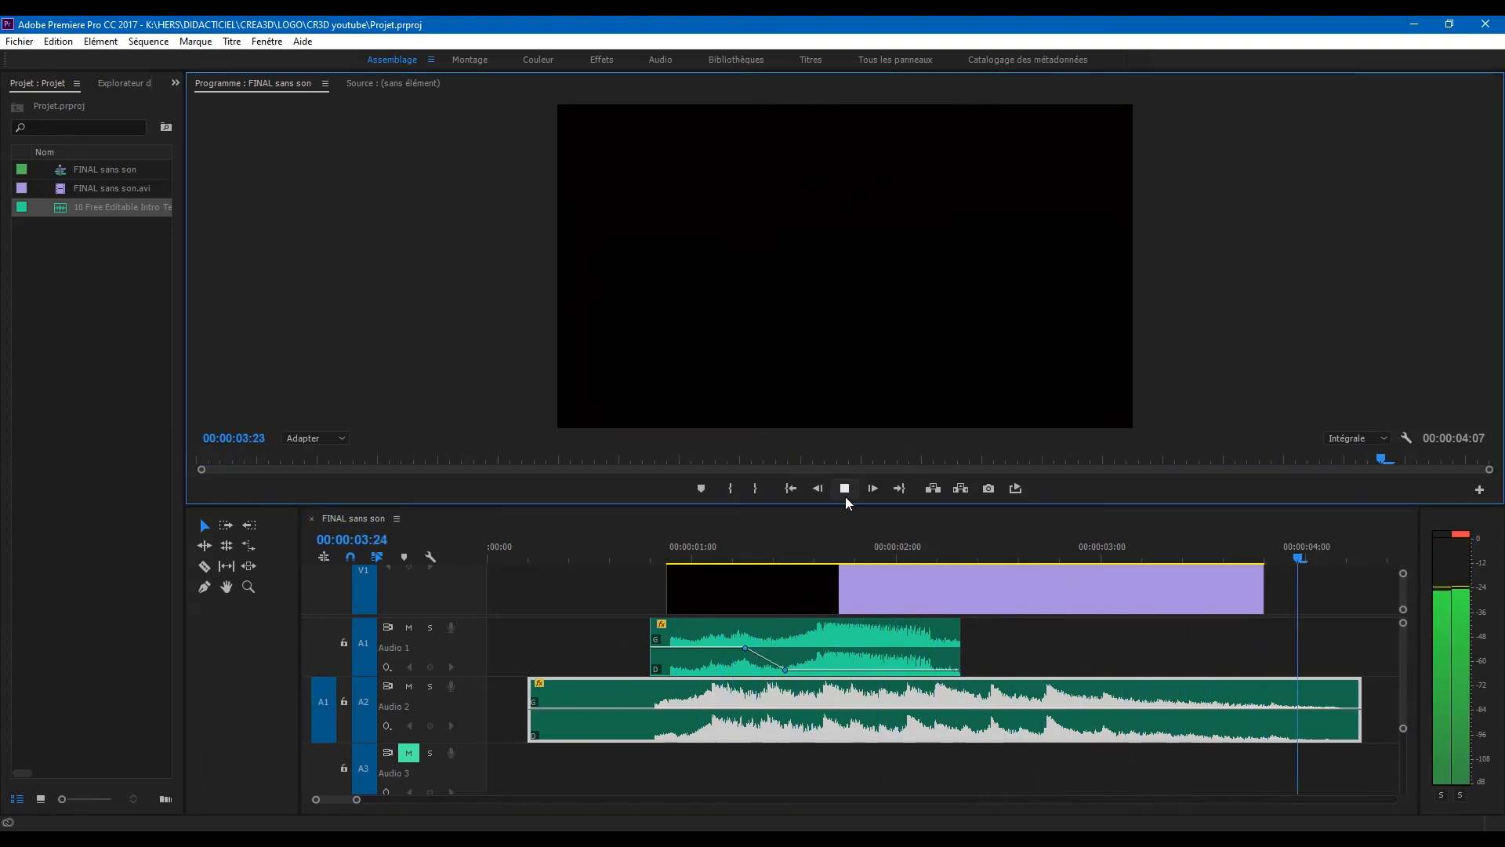
left_click_drag(552, 556, 87, 580)
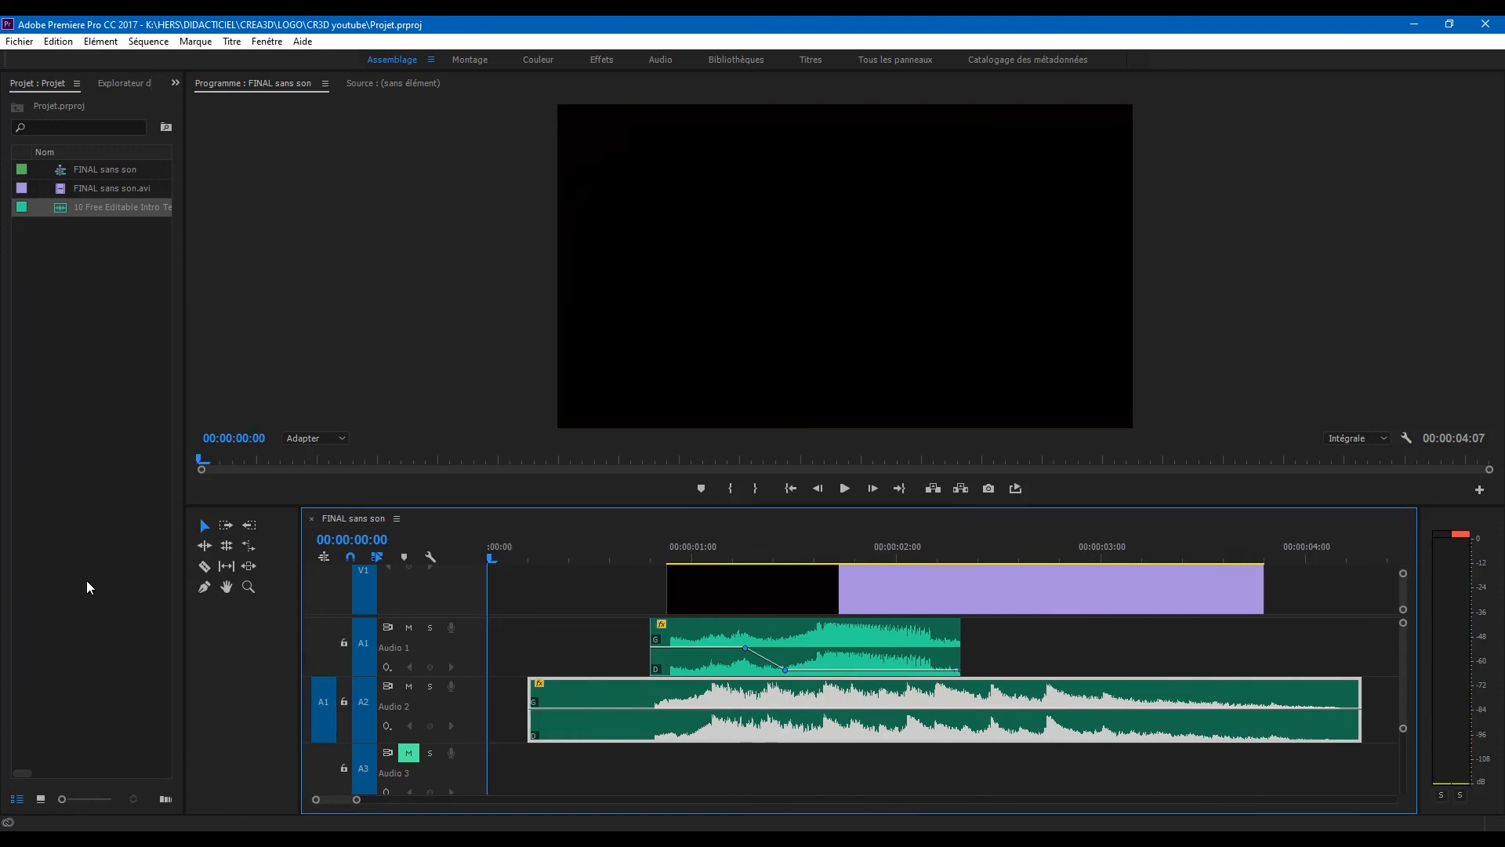